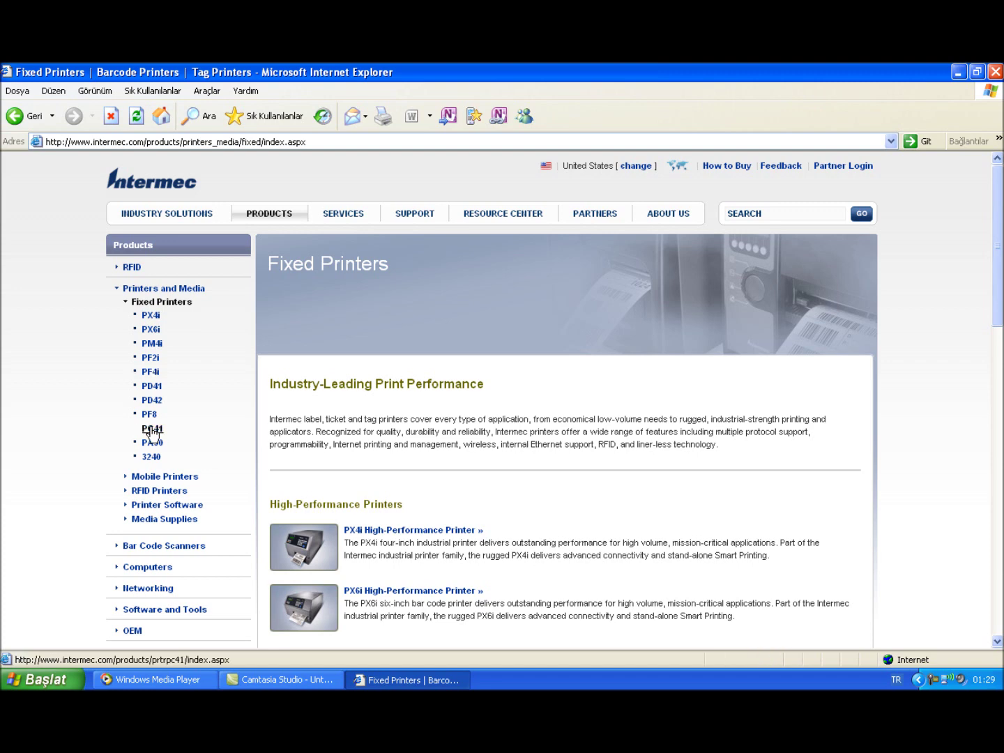
Open the PC41 Desktop Printer downloads and scroll to the InterDriver ver. 7.21 Windows driver
{"action": "left_click", "coordinate": [152, 430]}
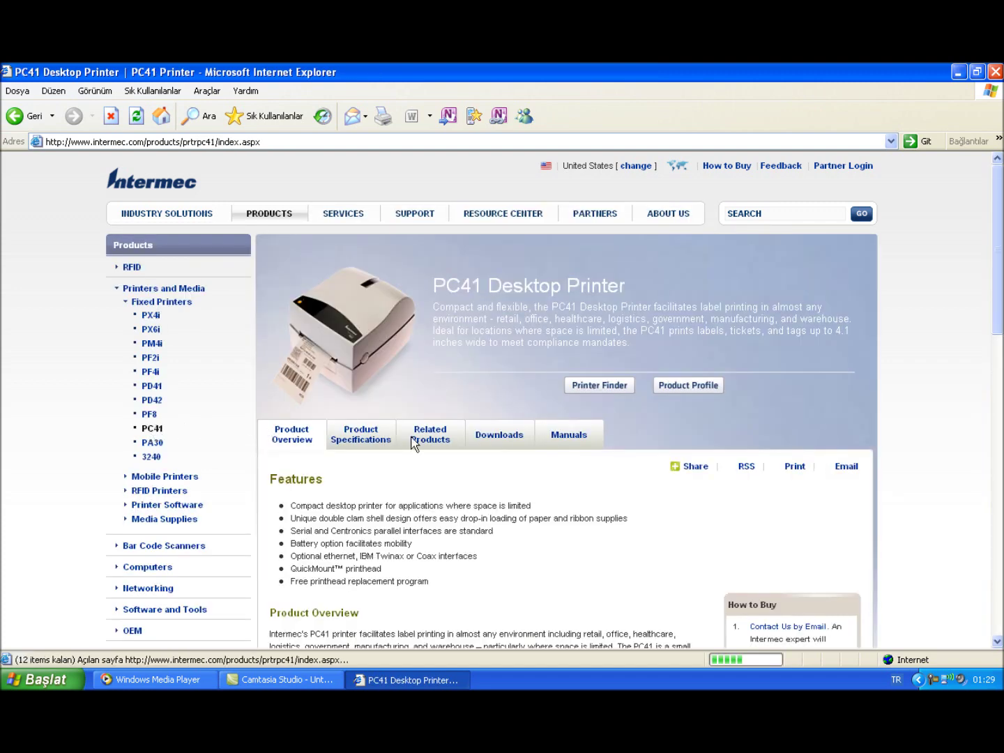
{"action": "left_click", "coordinate": [487, 447]}
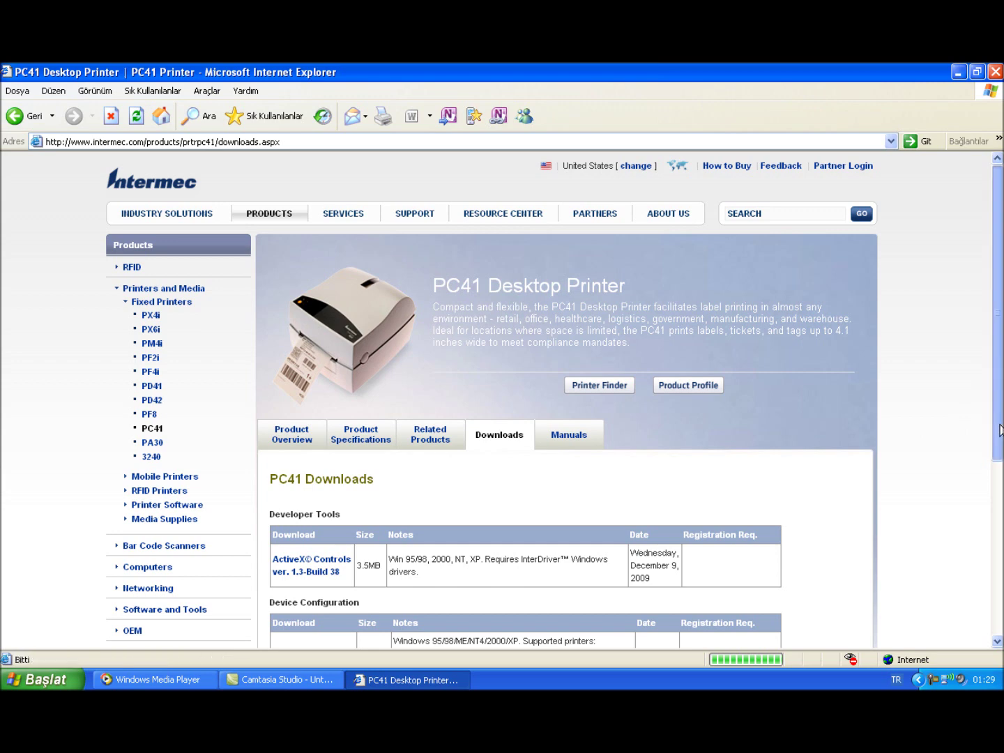
{"action": "scroll", "coordinate": [999, 430], "scroll_direction": "down", "scroll_amount": 3}
{"action": "left_click_drag", "start_coordinate": [999, 458], "coordinate": [984, 495]}
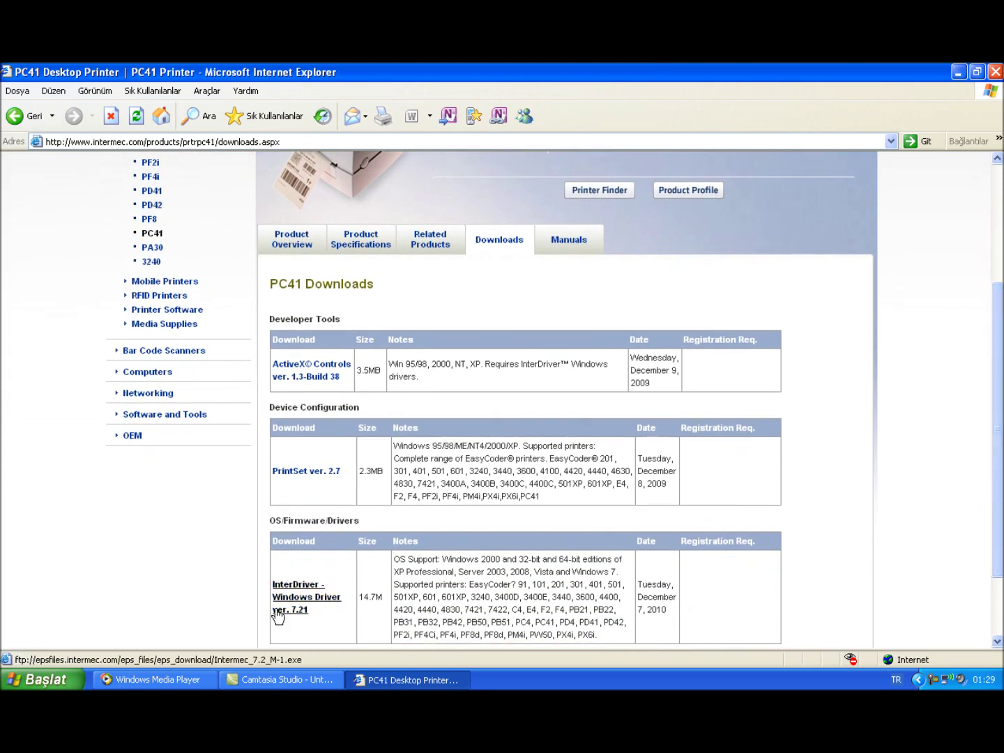
{"action": "double_click", "coordinate": [527, 83]}
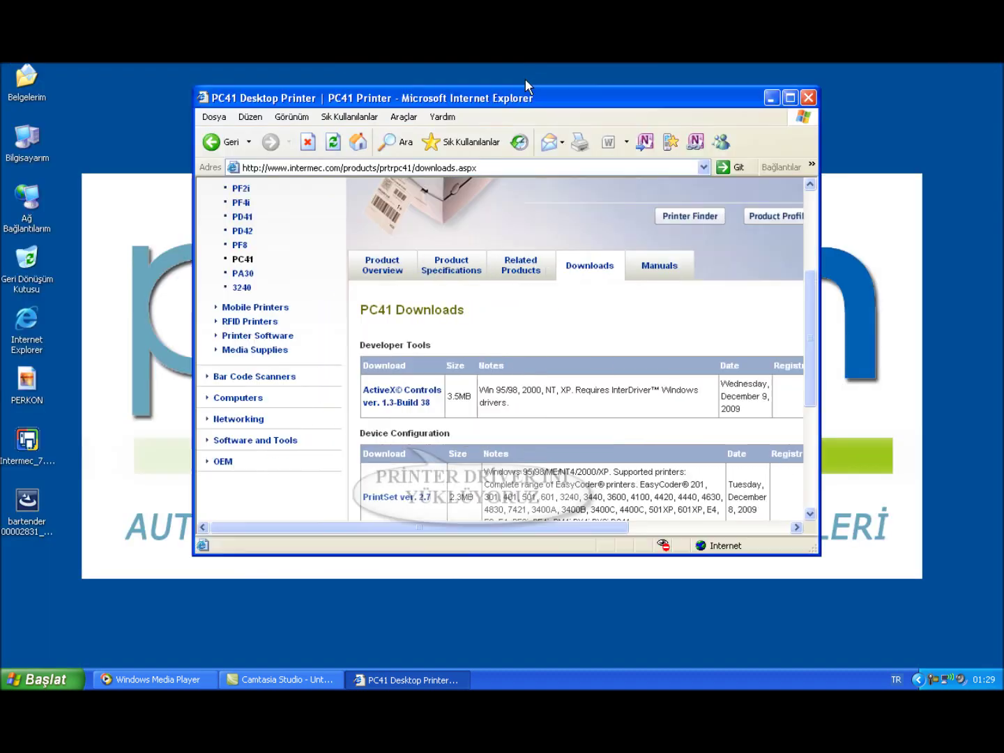
Go to the Printer Software page and scroll to the BarTender UltraLite for Intermec entry
{"action": "scroll", "coordinate": [421, 427], "scroll_direction": "down", "scroll_amount": 5}
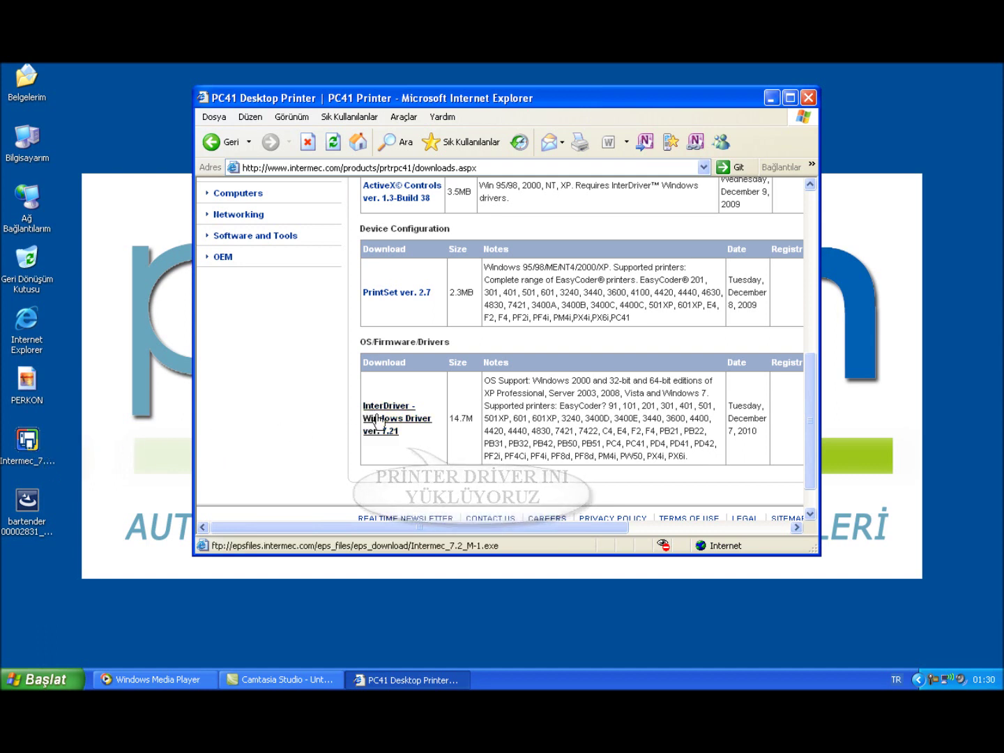
{"action": "scroll", "coordinate": [257, 396], "scroll_direction": "up", "scroll_amount": 5}
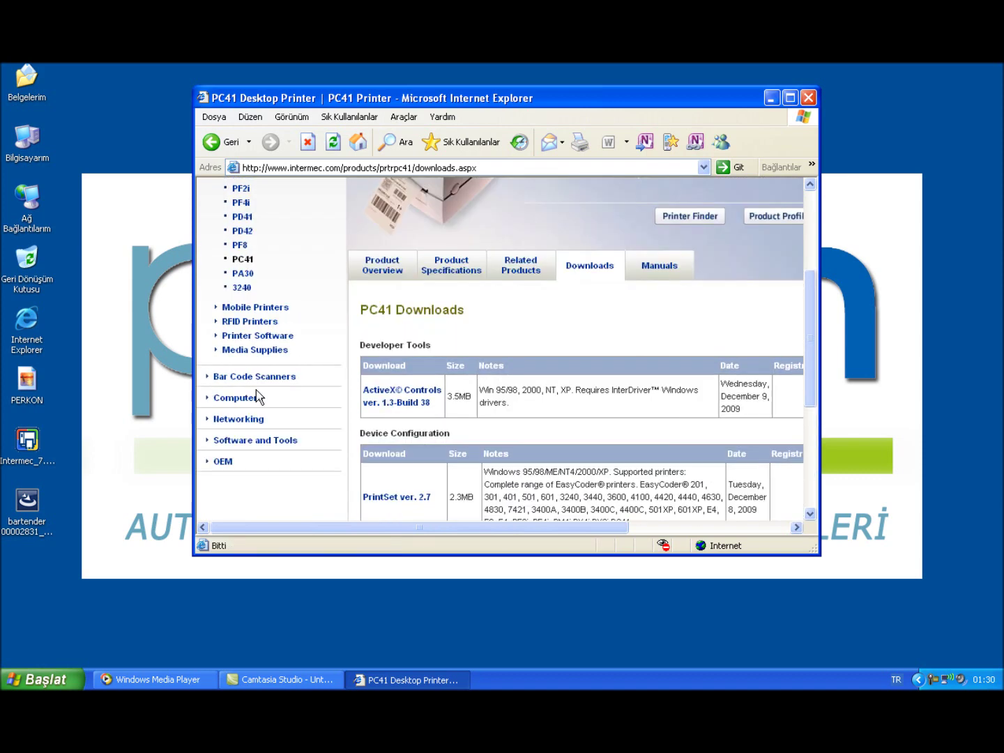
{"action": "left_click", "coordinate": [263, 337]}
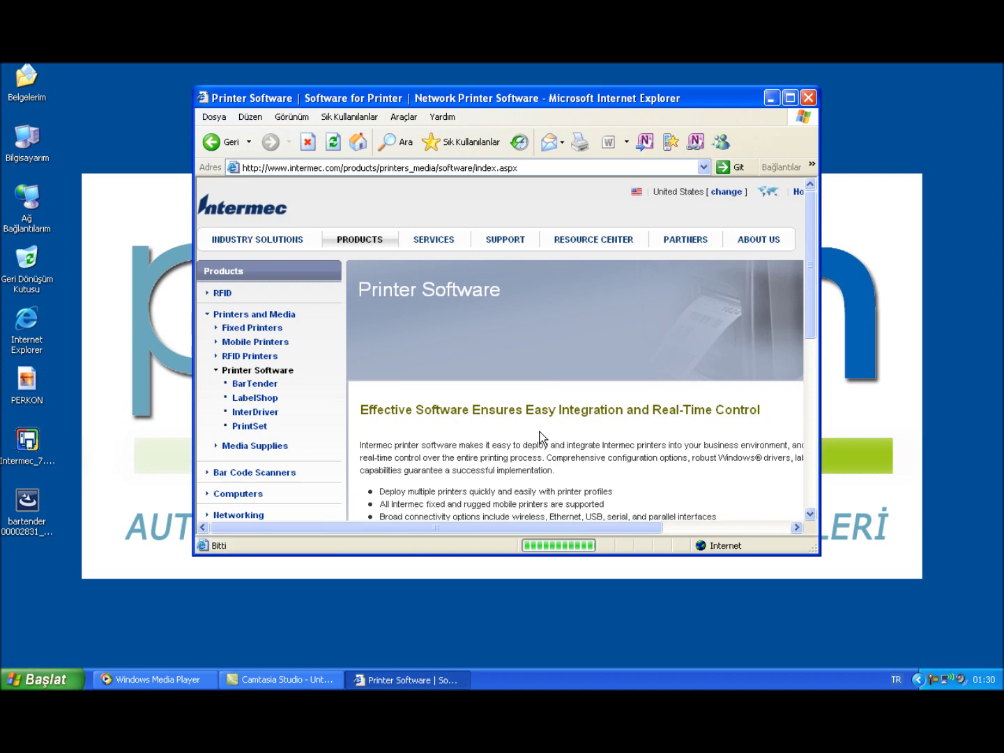
{"action": "scroll", "coordinate": [541, 436], "scroll_direction": "down", "scroll_amount": 3}
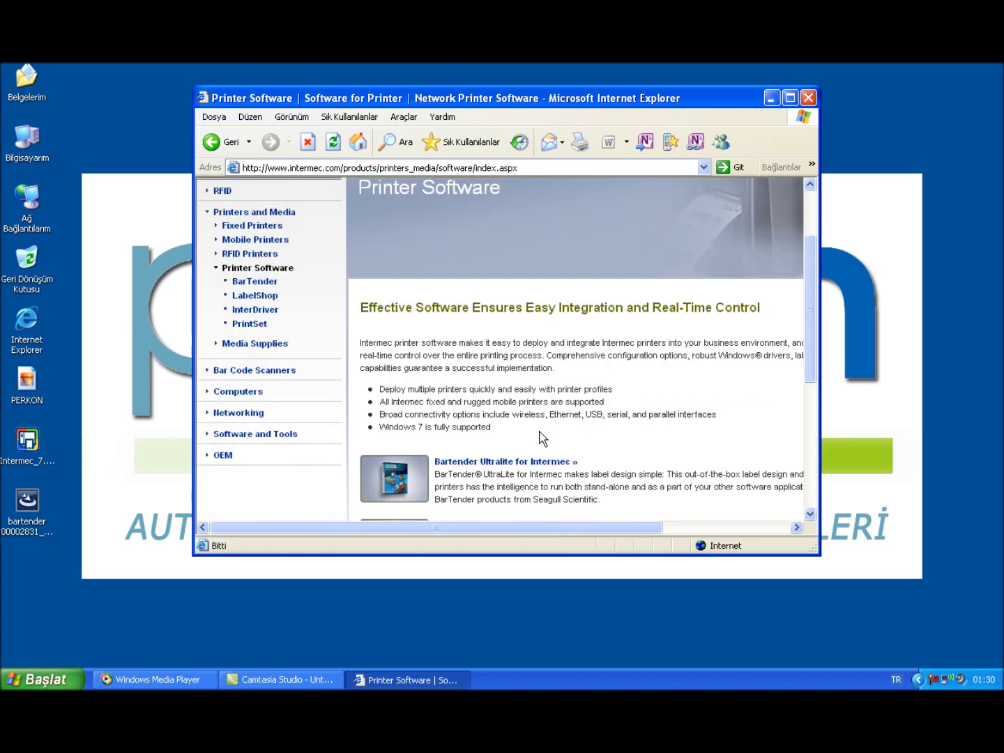
Open the BarTender UltraLite for Intermec page, try the ver. 9.20 download, and close the login window
{"action": "left_click", "coordinate": [524, 462]}
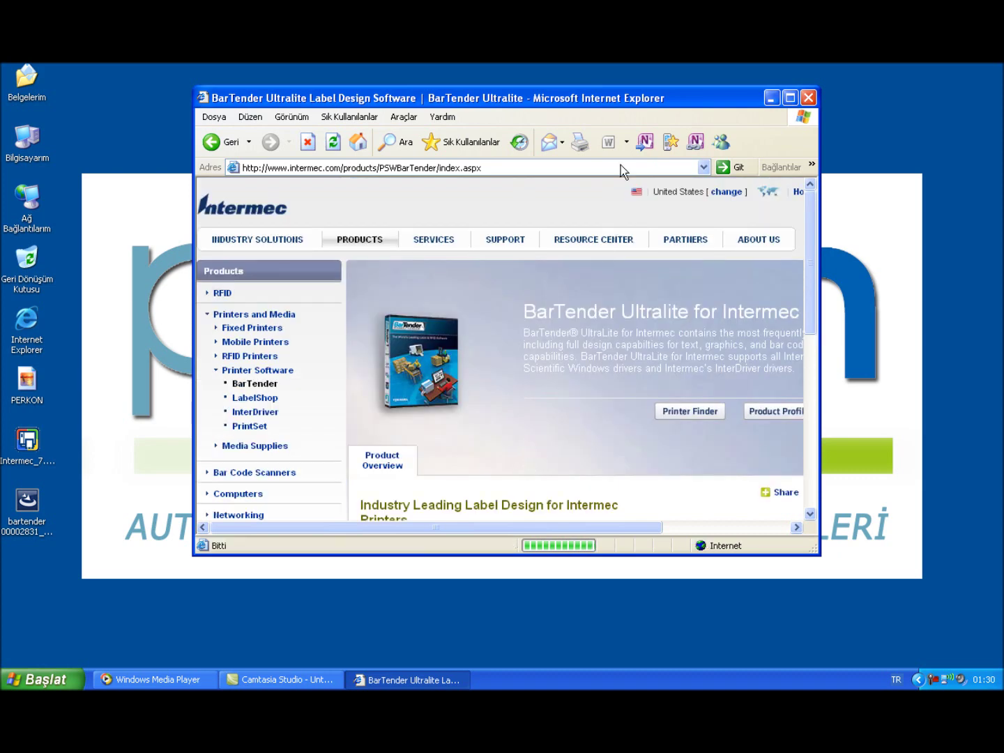
{"action": "double_click", "coordinate": [628, 105]}
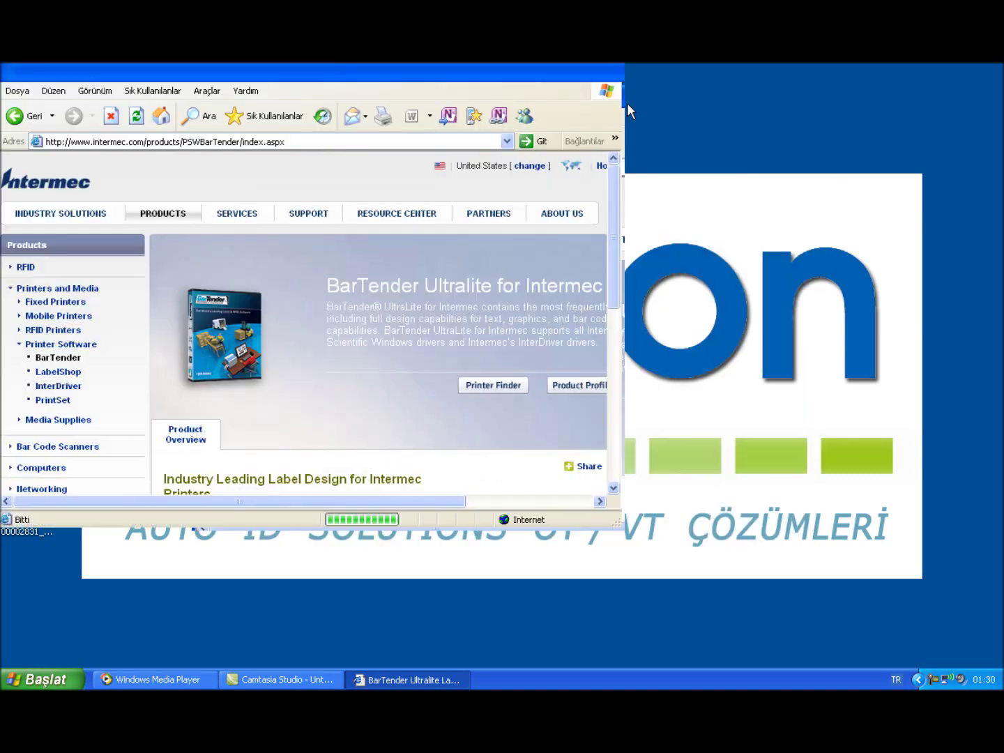
{"action": "scroll", "coordinate": [447, 538], "scroll_direction": "down", "scroll_amount": 4}
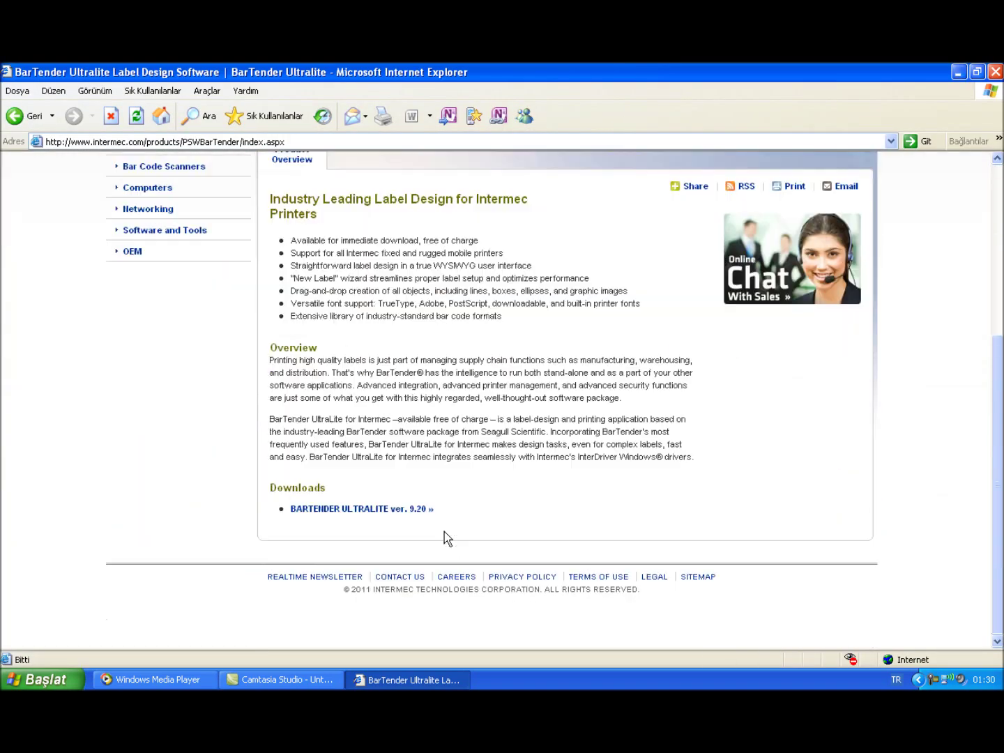
{"action": "left_click", "coordinate": [418, 509]}
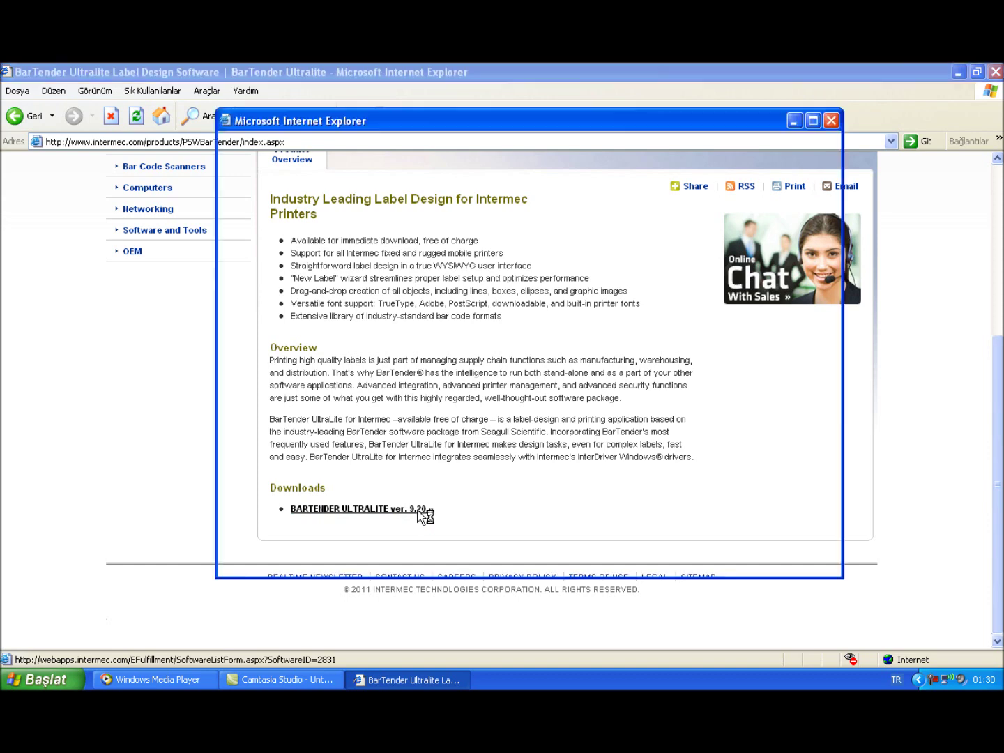
{"action": "double_click", "coordinate": [517, 122]}
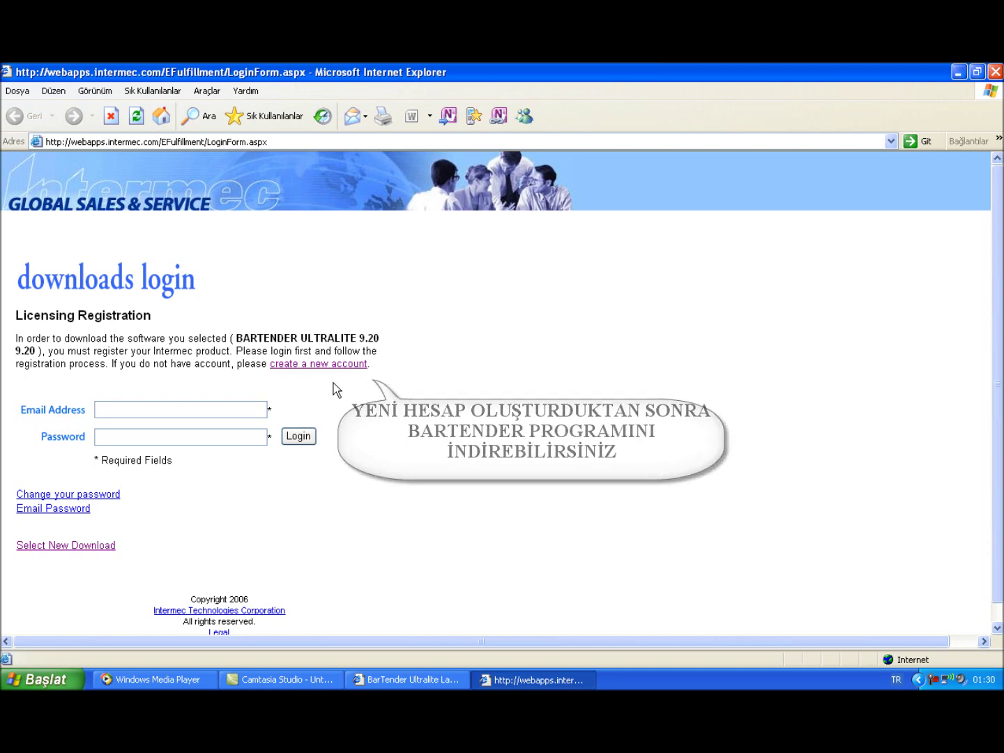
{"action": "left_click", "coordinate": [994, 72]}
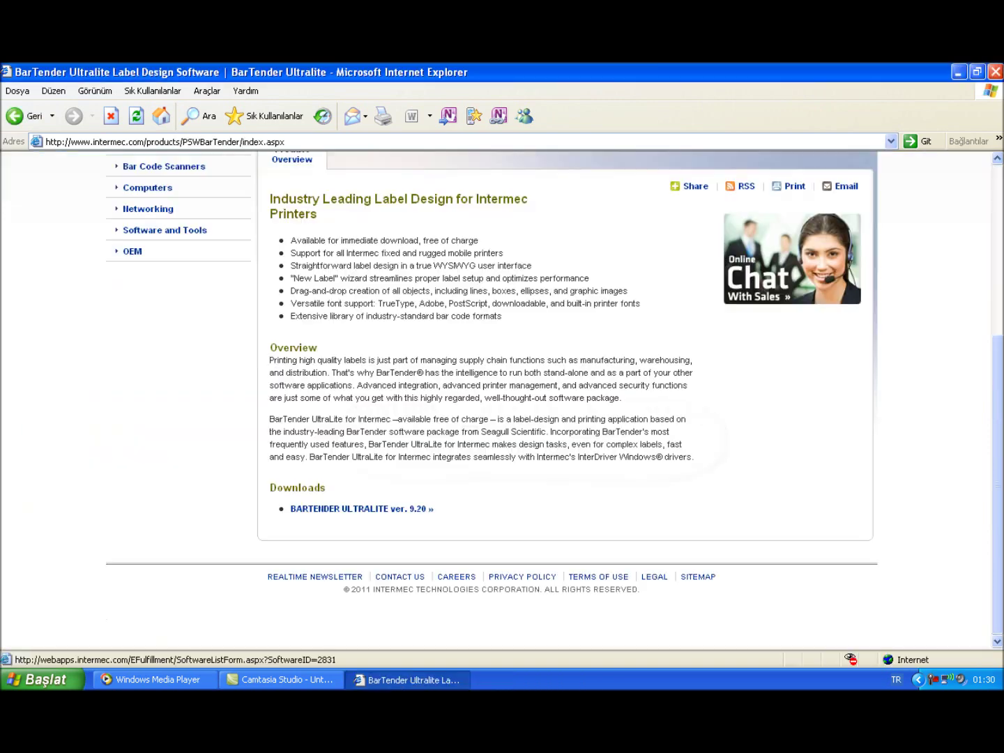
Run the Intermec_7 installer, accept the licence, and extract InterDriver 7 to C:\Intermec\InterDriver7
{"action": "left_click", "coordinate": [994, 71]}
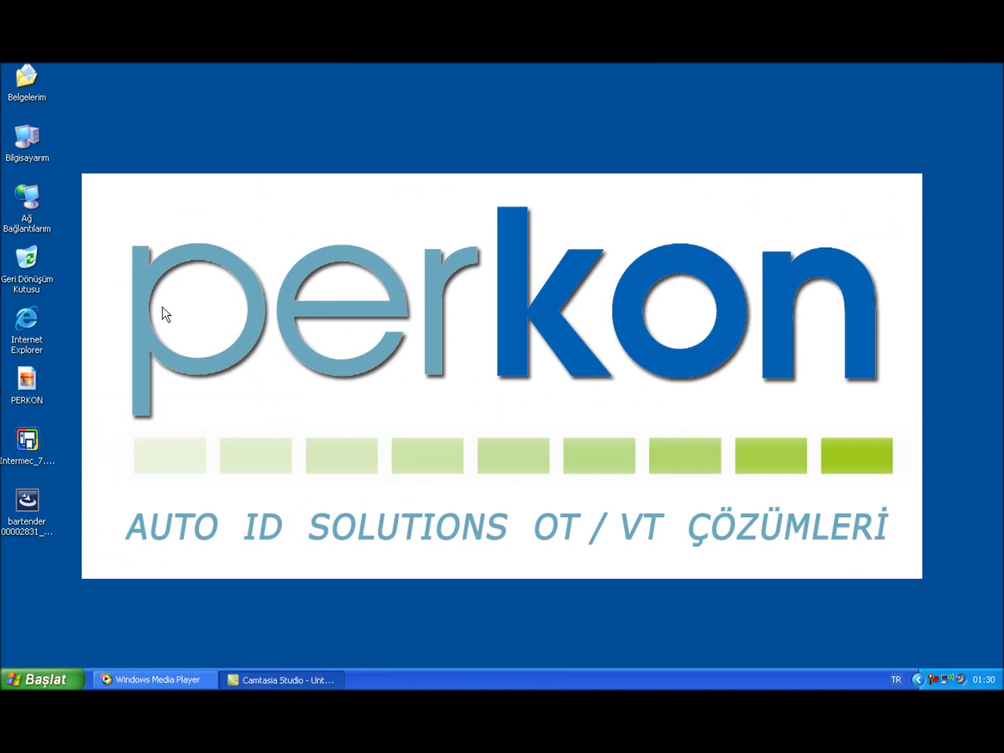
{"action": "double_click", "coordinate": [25, 442]}
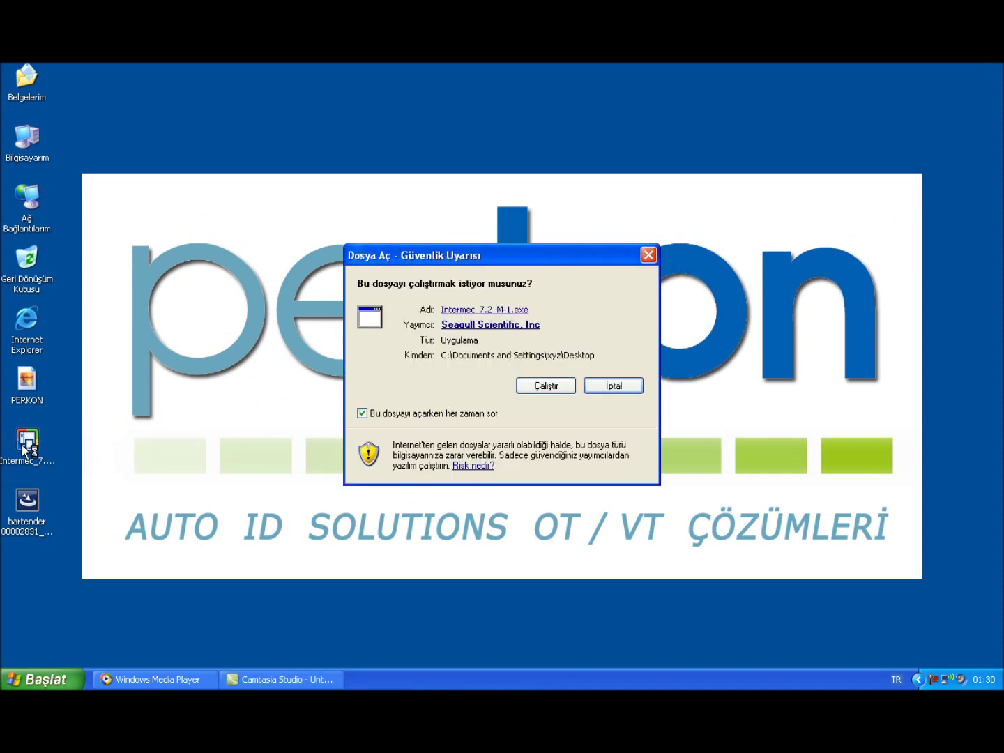
{"action": "left_click", "coordinate": [533, 388]}
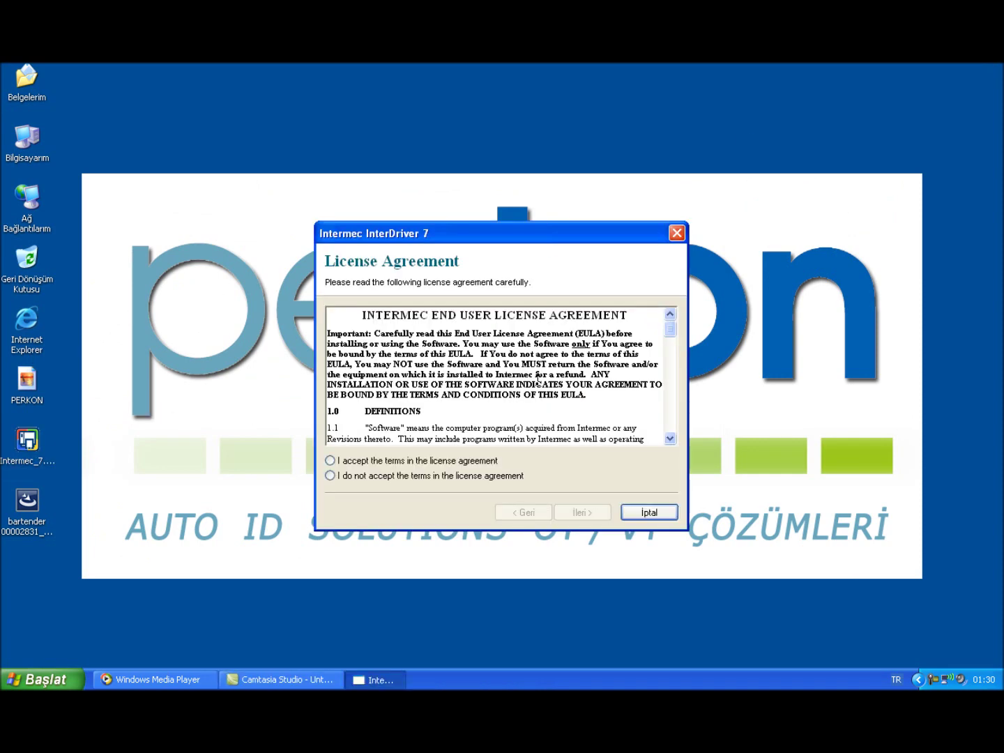
{"action": "left_click", "coordinate": [448, 460]}
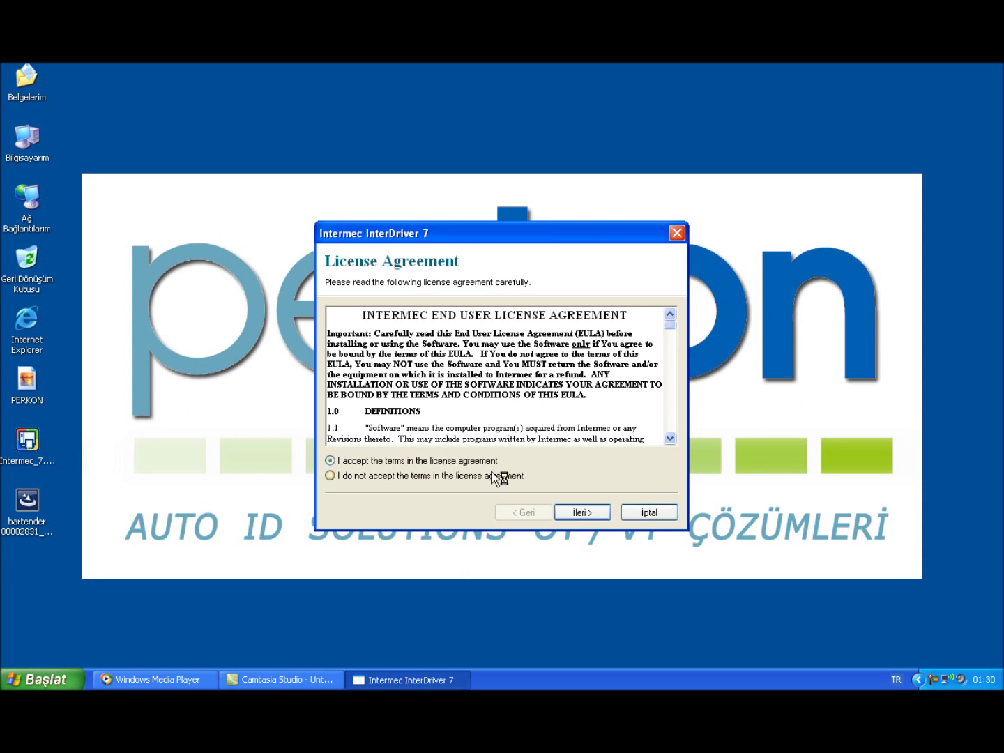
{"action": "left_click", "coordinate": [581, 513]}
{"action": "left_click", "coordinate": [581, 513]}
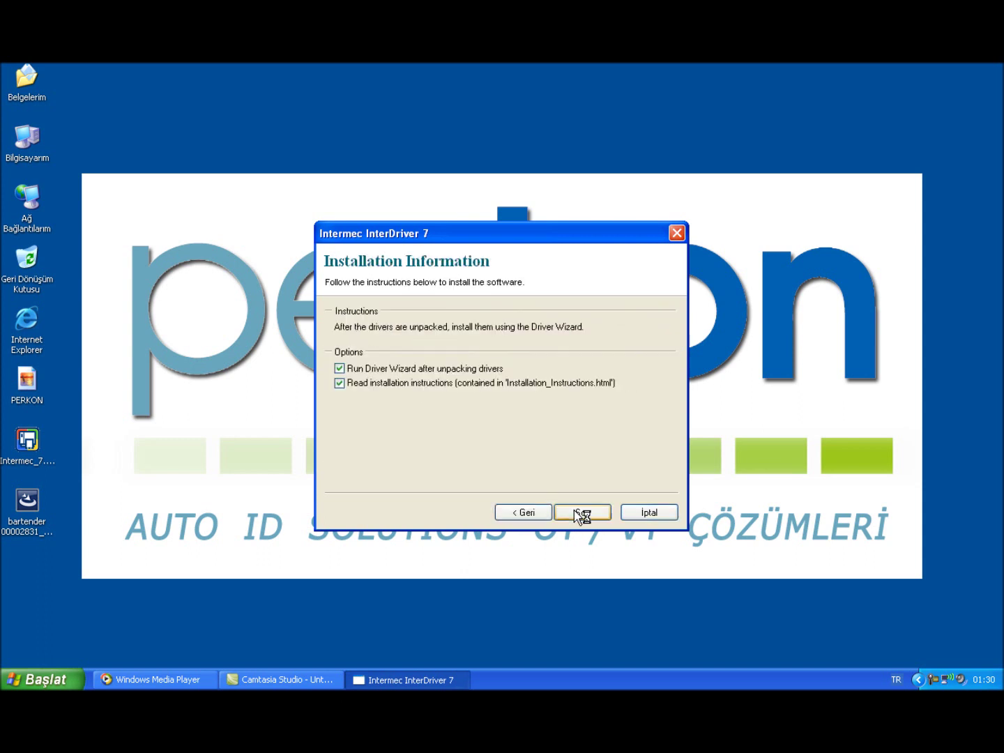
{"action": "left_click", "coordinate": [474, 381]}
{"action": "left_click", "coordinate": [578, 512]}
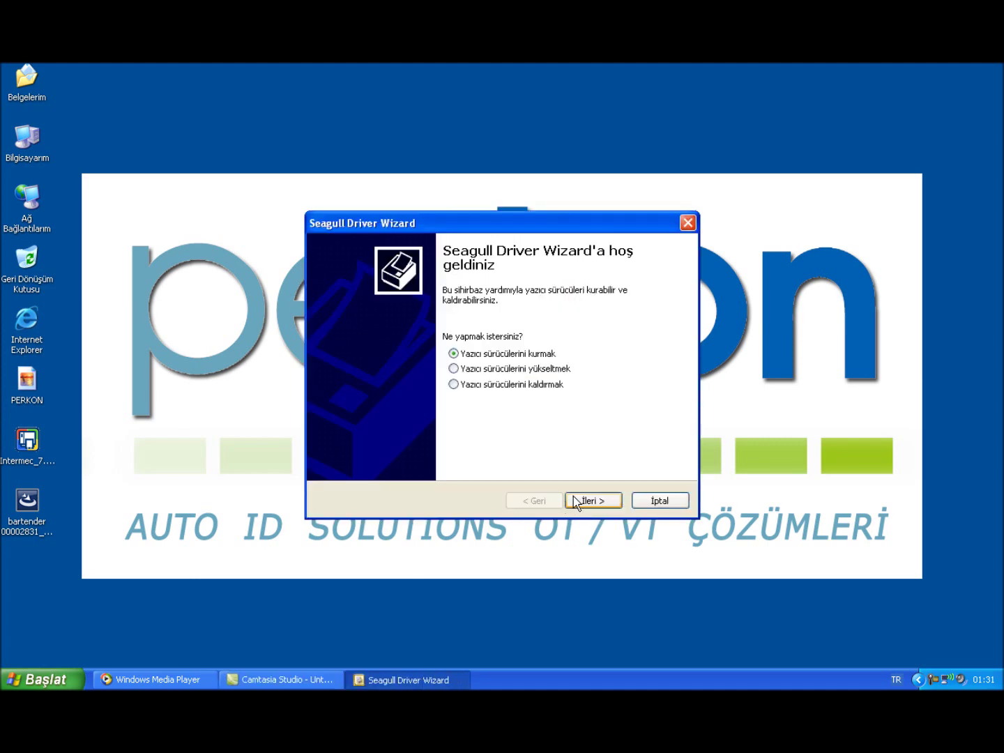
Choose the EasyCoder PC4 (203 dpi) printer model in the Driver Wizard
{"action": "left_click", "coordinate": [590, 500]}
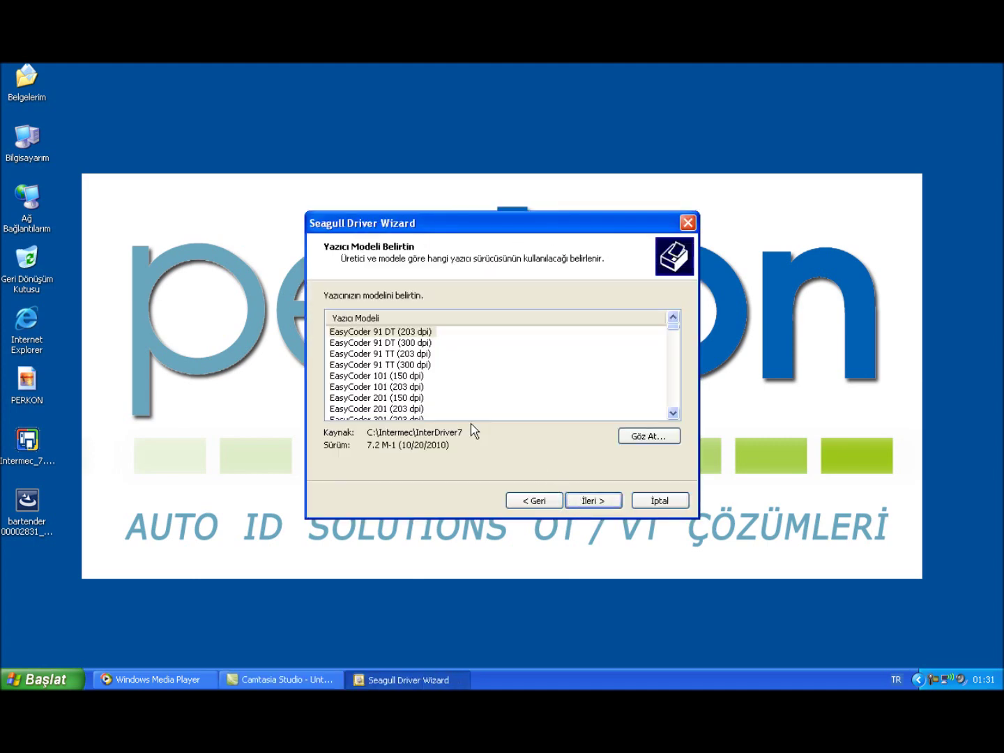
{"action": "scroll", "coordinate": [408, 390], "scroll_direction": "down", "scroll_amount": 5}
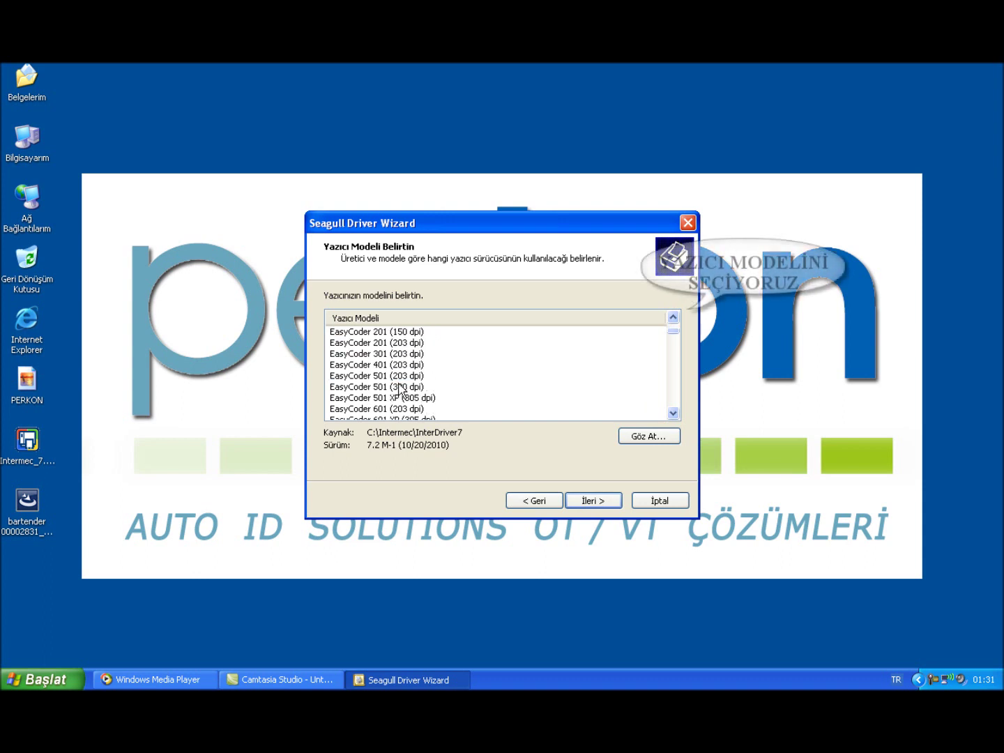
{"action": "scroll", "coordinate": [403, 386], "scroll_direction": "down", "scroll_amount": 3}
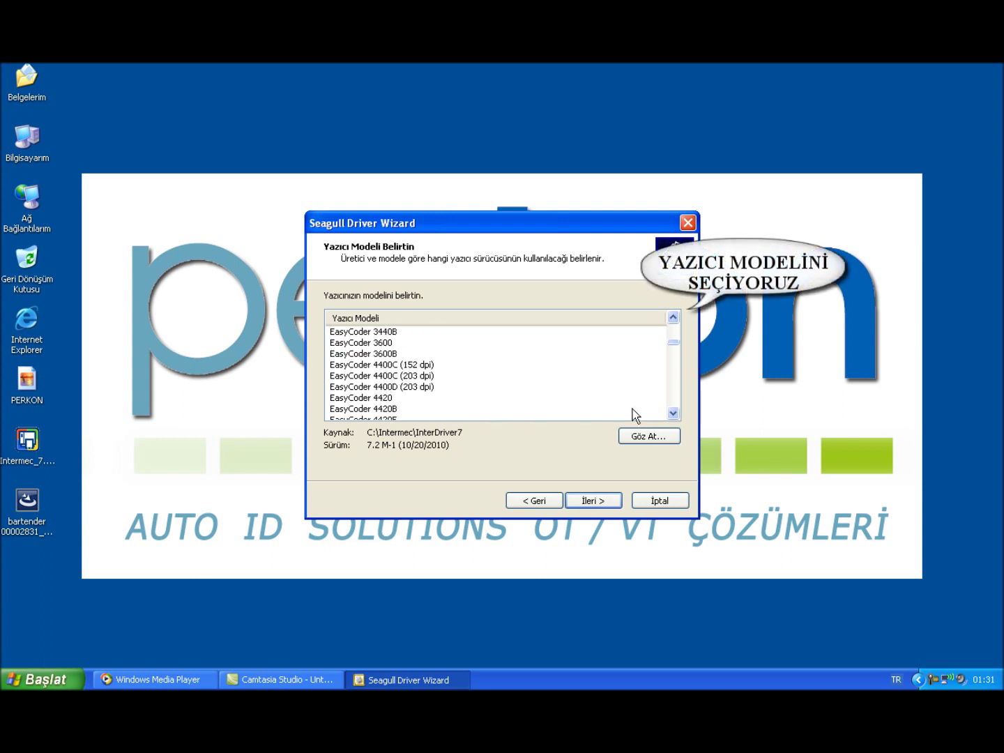
{"action": "left_click", "coordinate": [674, 413]}
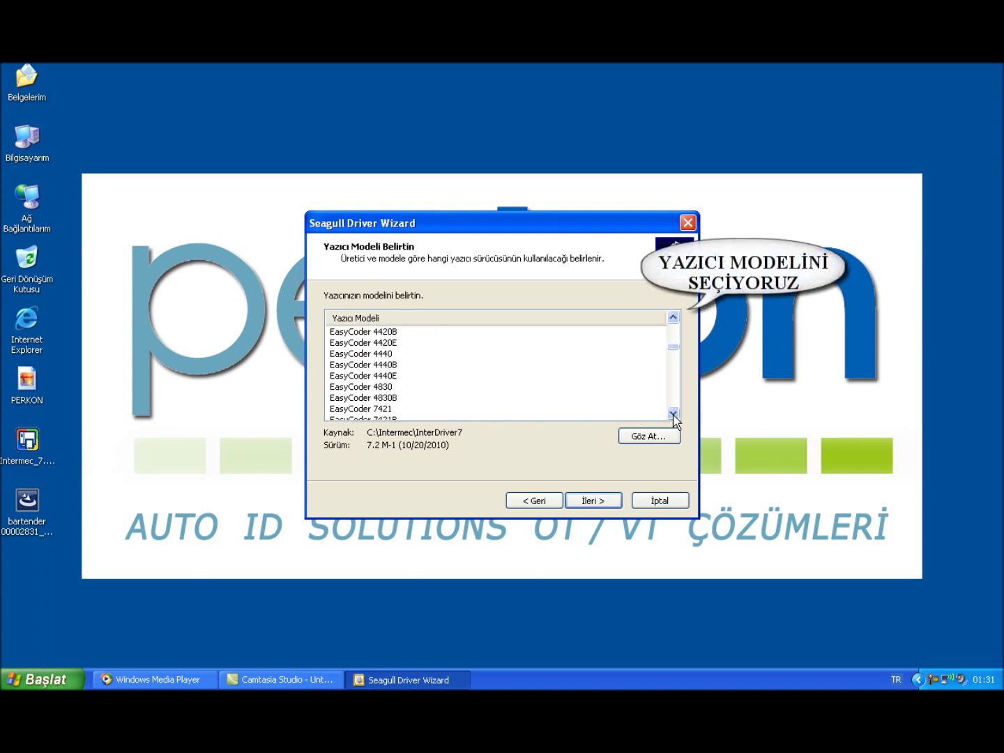
{"action": "left_click", "coordinate": [673, 413]}
{"action": "left_click", "coordinate": [674, 413]}
{"action": "left_click", "coordinate": [673, 413]}
{"action": "left_click", "coordinate": [674, 412]}
{"action": "left_click", "coordinate": [674, 413]}
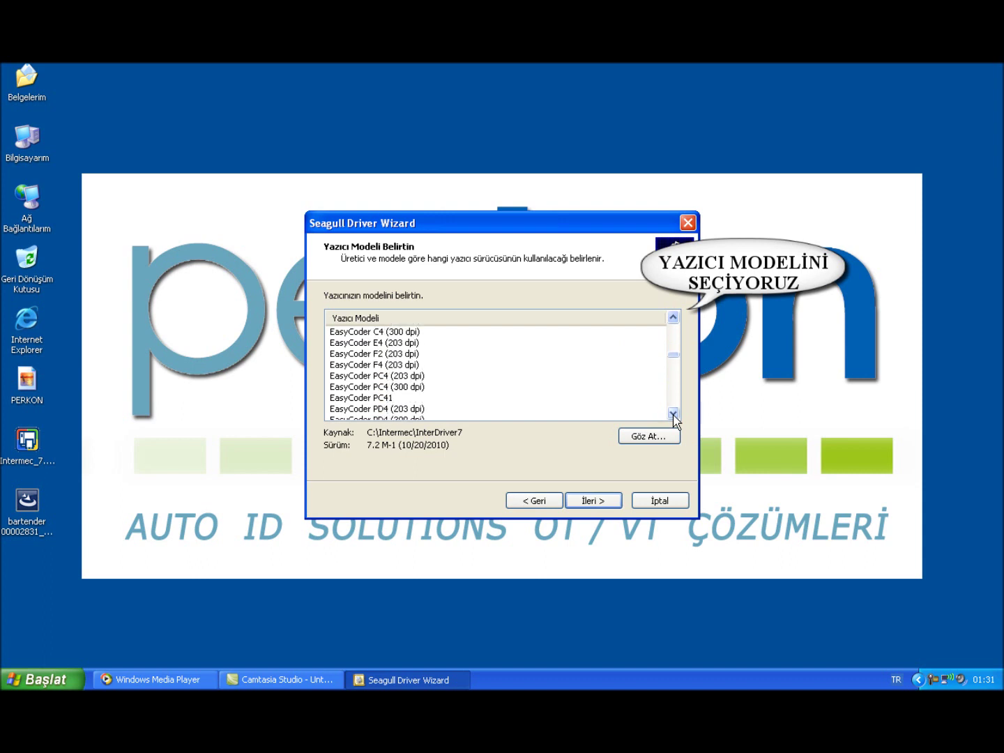
{"action": "left_click", "coordinate": [673, 414]}
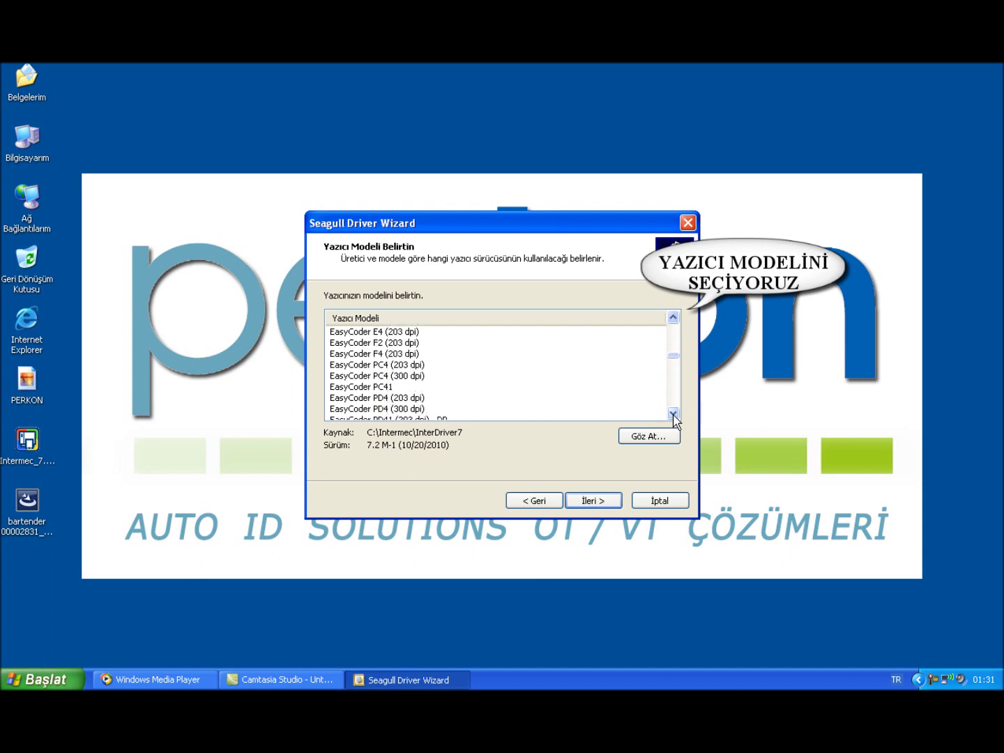
{"action": "left_click", "coordinate": [409, 365]}
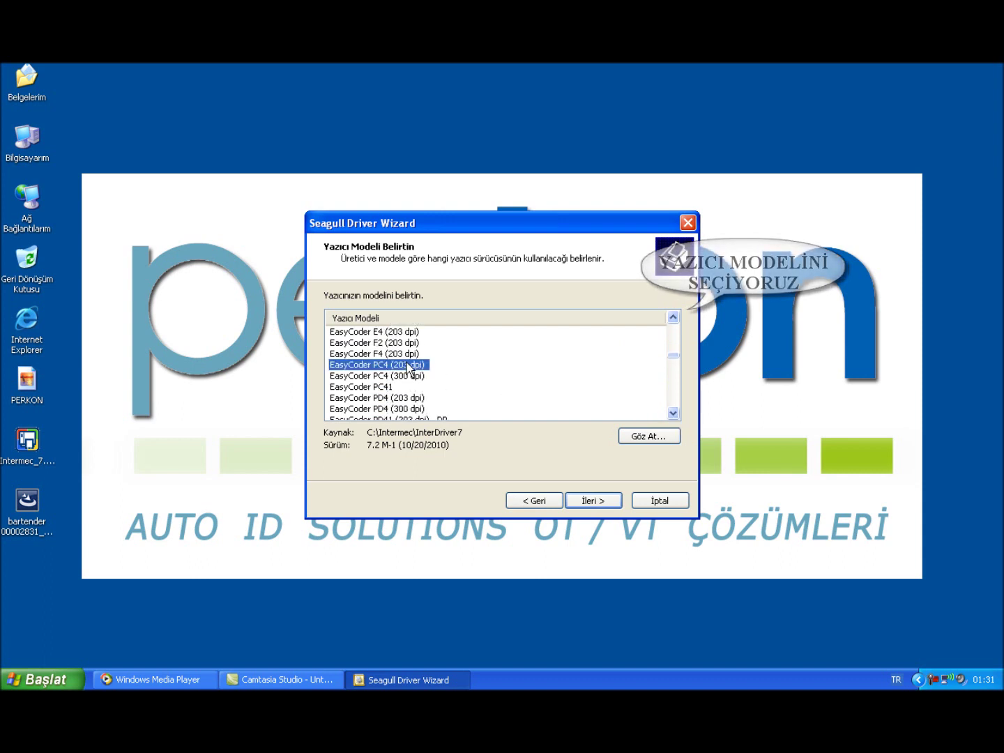
{"action": "left_click", "coordinate": [594, 499]}
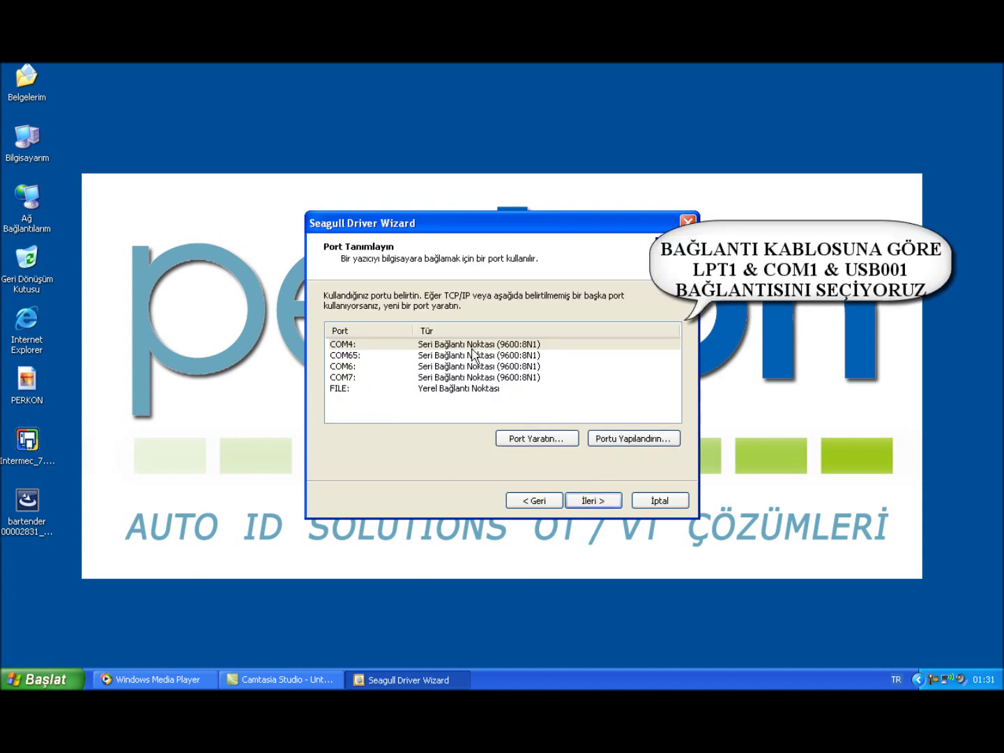
Install the printer on port COM4 with its default name and close the wizard
{"action": "left_click", "coordinate": [472, 346]}
{"action": "left_click", "coordinate": [606, 504]}
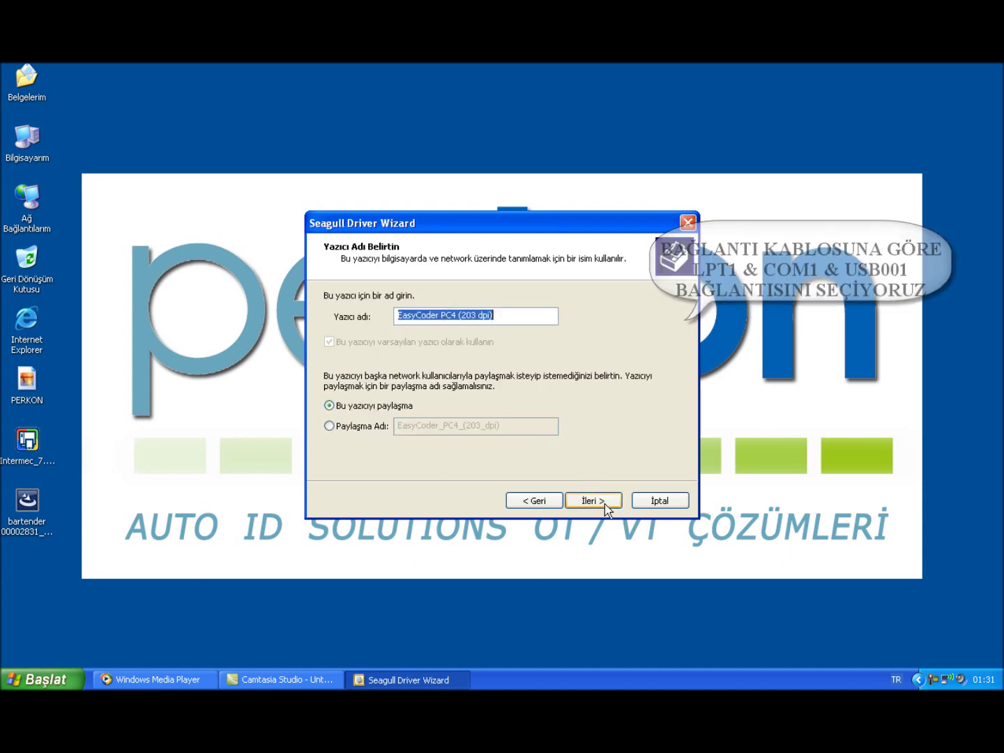
{"action": "left_click", "coordinate": [605, 503]}
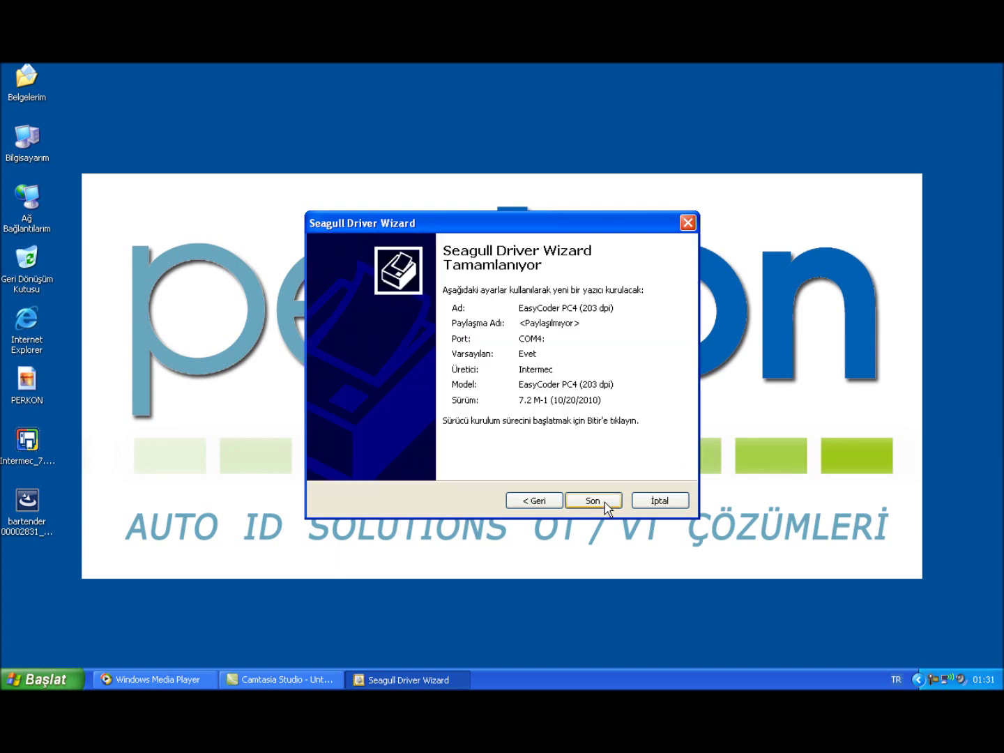
{"action": "left_click", "coordinate": [606, 504]}
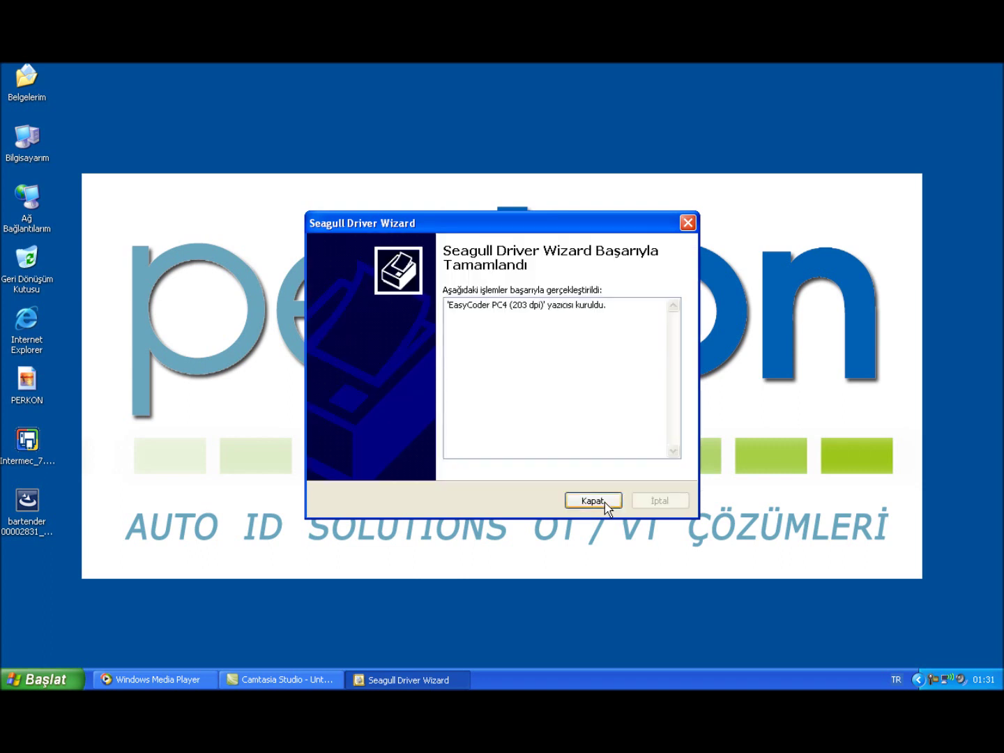
{"action": "left_click", "coordinate": [604, 502]}
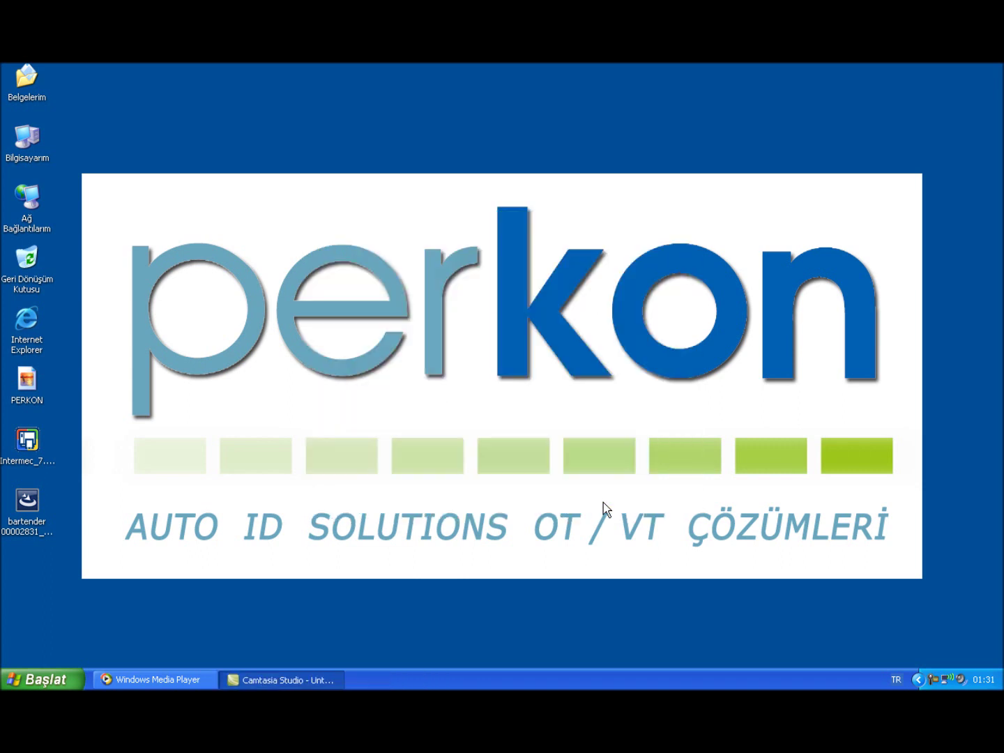
Launch the BarTender 9.2 SR2 installer, allow it to run, and confirm the setup language
{"action": "double_click", "coordinate": [28, 505]}
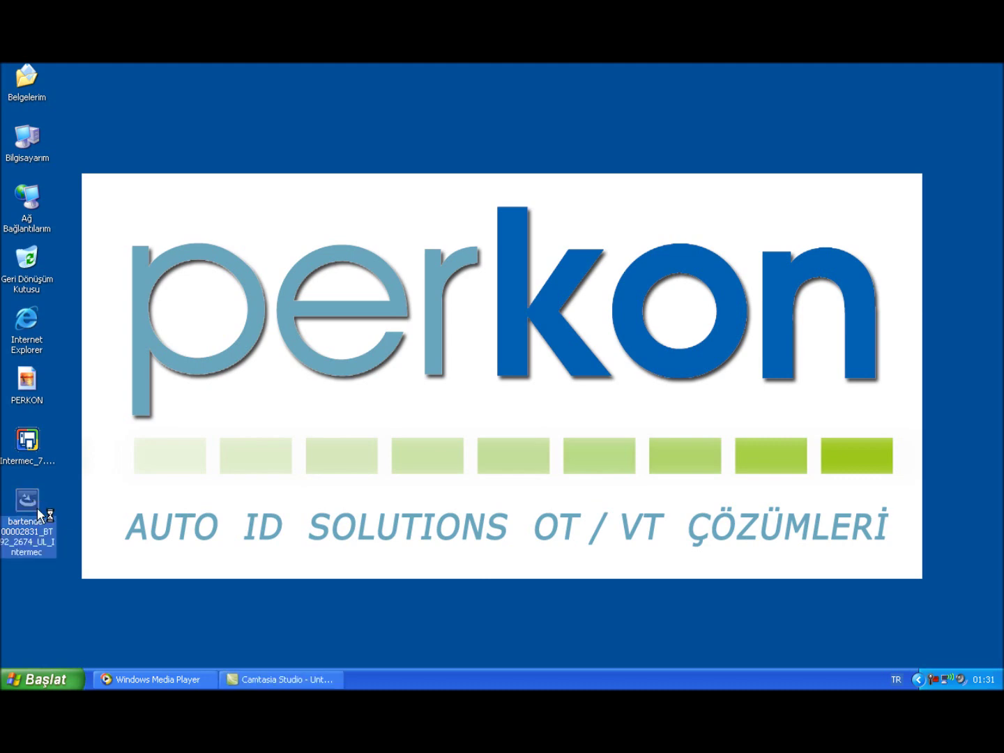
{"action": "left_click", "coordinate": [541, 387]}
{"action": "left_click", "coordinate": [474, 422]}
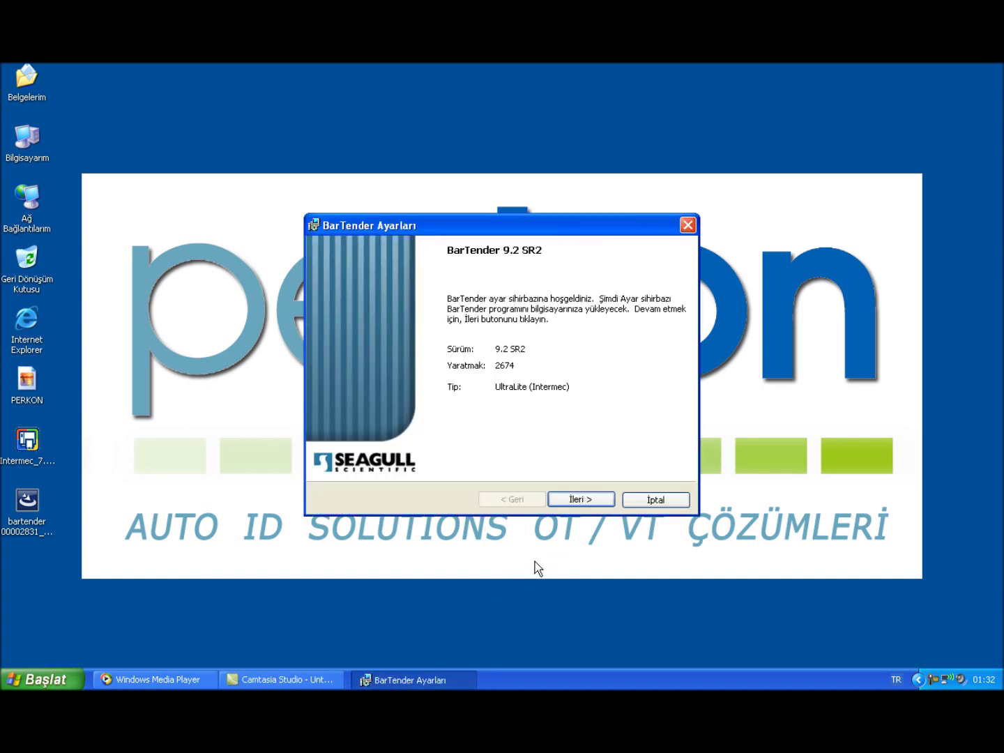
Accept the BarTender licence, install with the Normal setup type, and close the finished setup
{"action": "left_click", "coordinate": [589, 501]}
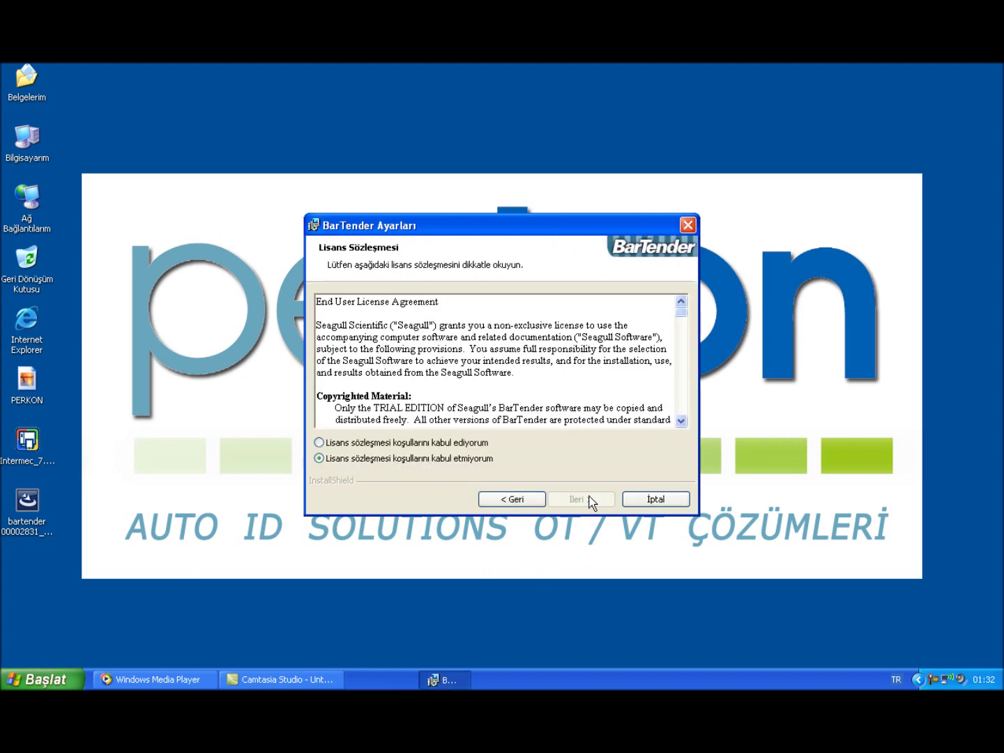
{"action": "left_click", "coordinate": [475, 446]}
{"action": "left_click", "coordinate": [580, 499]}
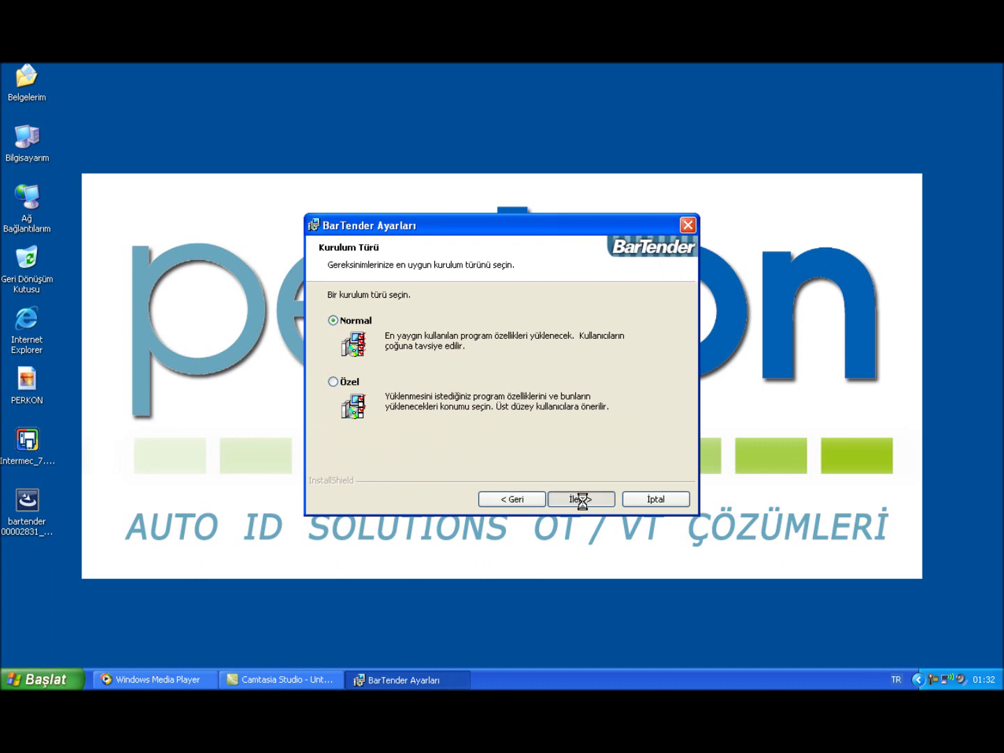
{"action": "left_click", "coordinate": [582, 498]}
{"action": "left_click", "coordinate": [583, 499]}
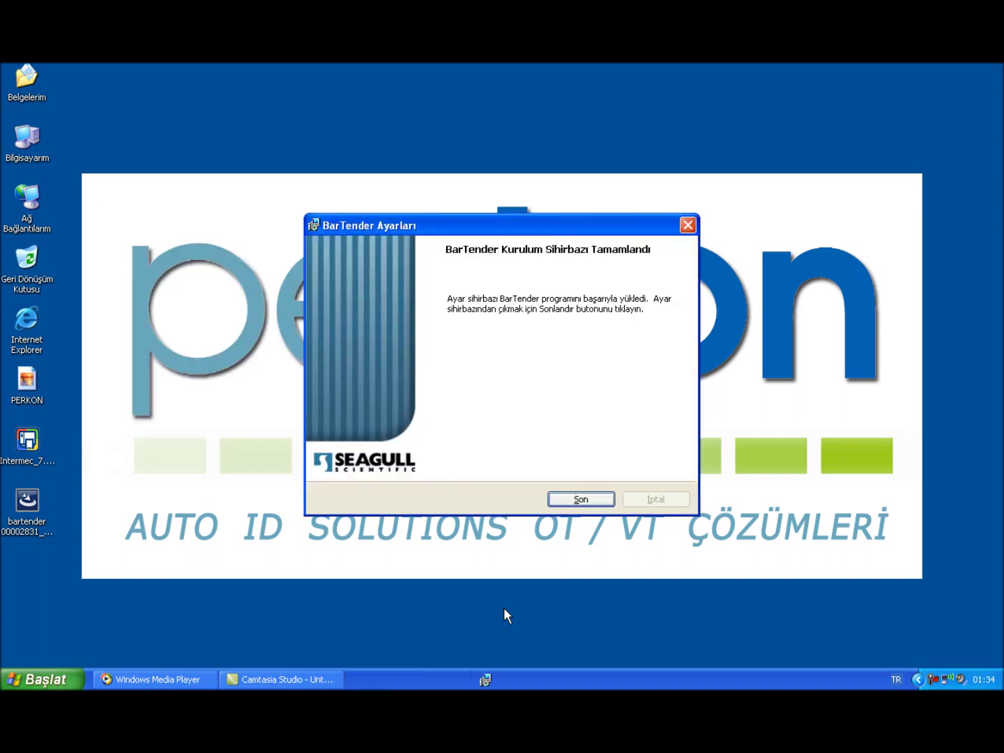
{"action": "left_click", "coordinate": [577, 501]}
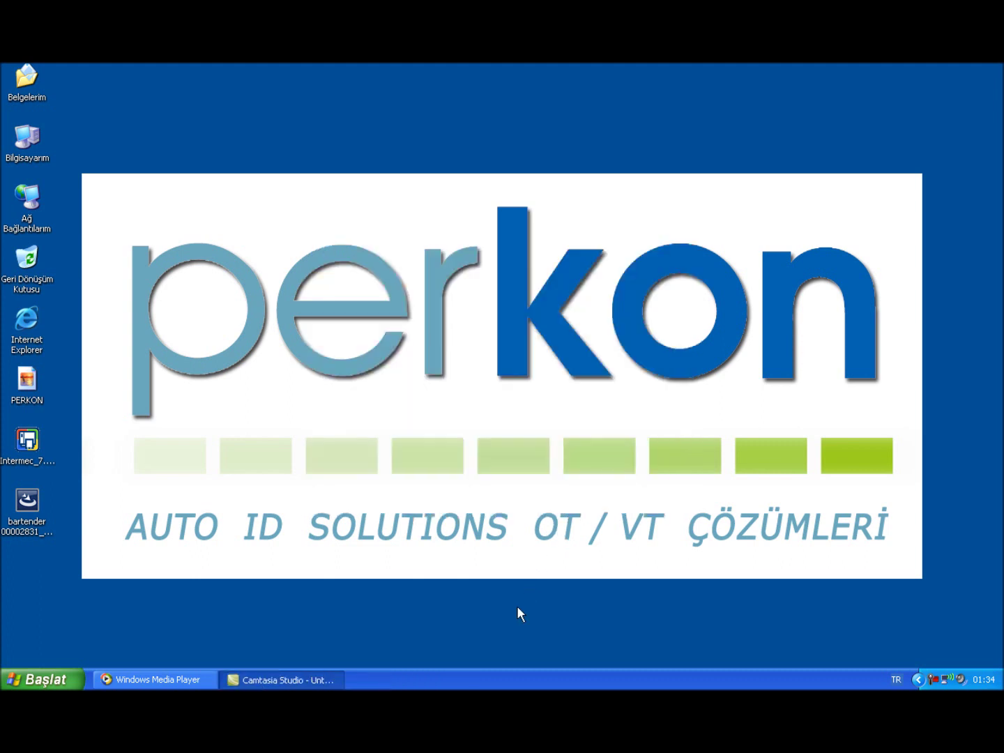
Launch BarTender from Start > Programs > BarTender 9.2 UltraLite
{"action": "left_click", "coordinate": [69, 676]}
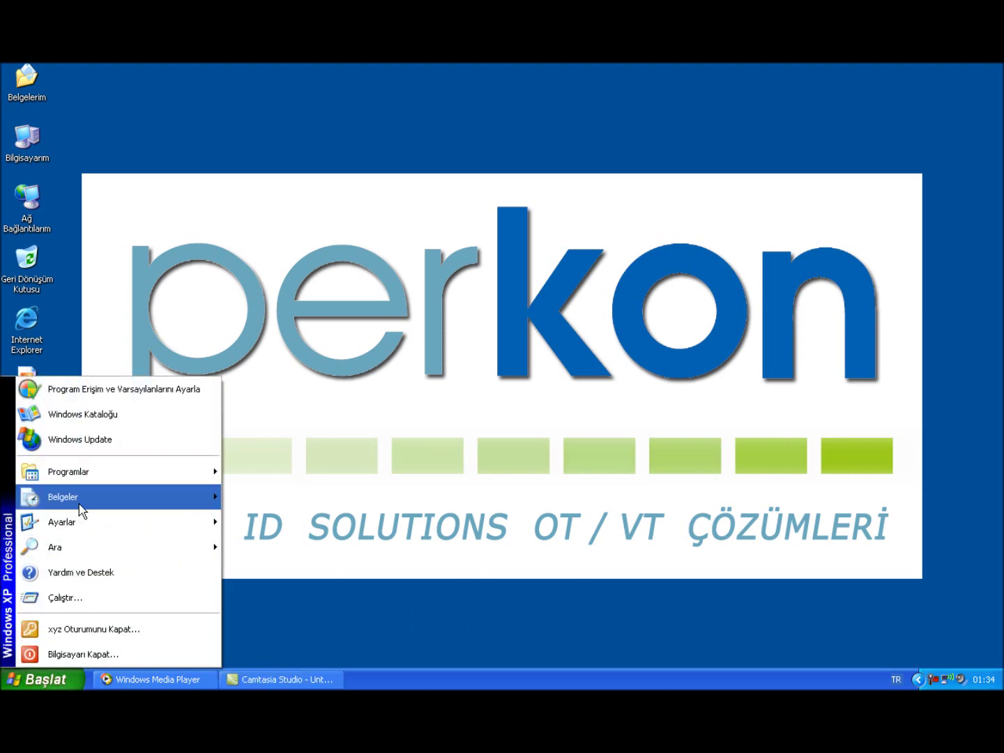
{"action": "mouse_move", "coordinate": [90, 477]}
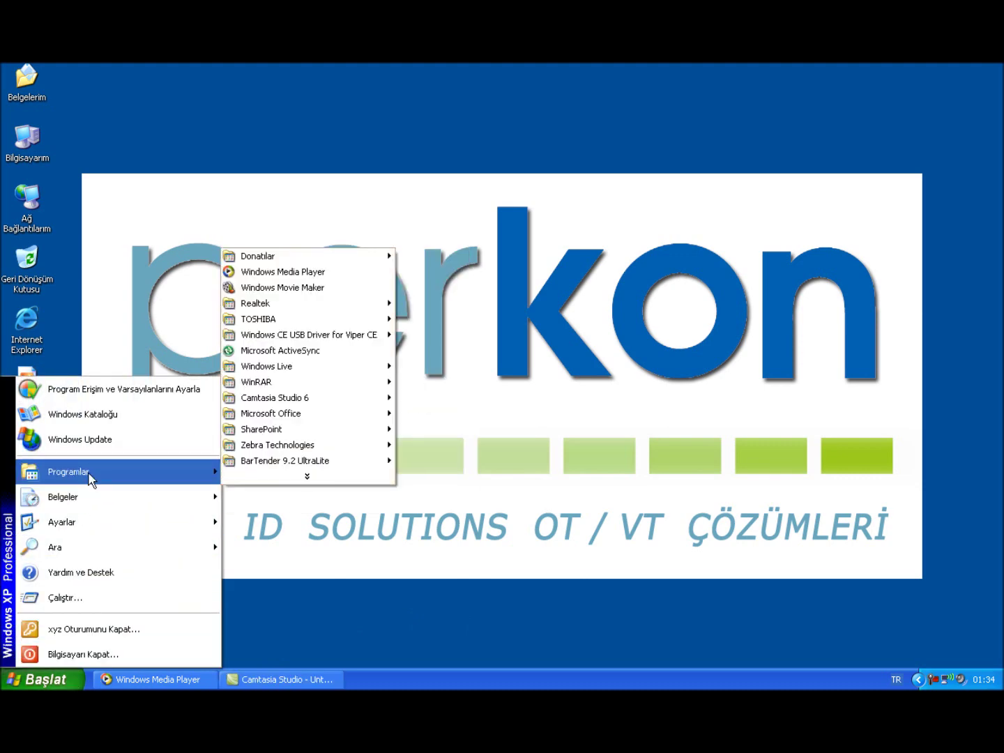
{"action": "mouse_move", "coordinate": [315, 466]}
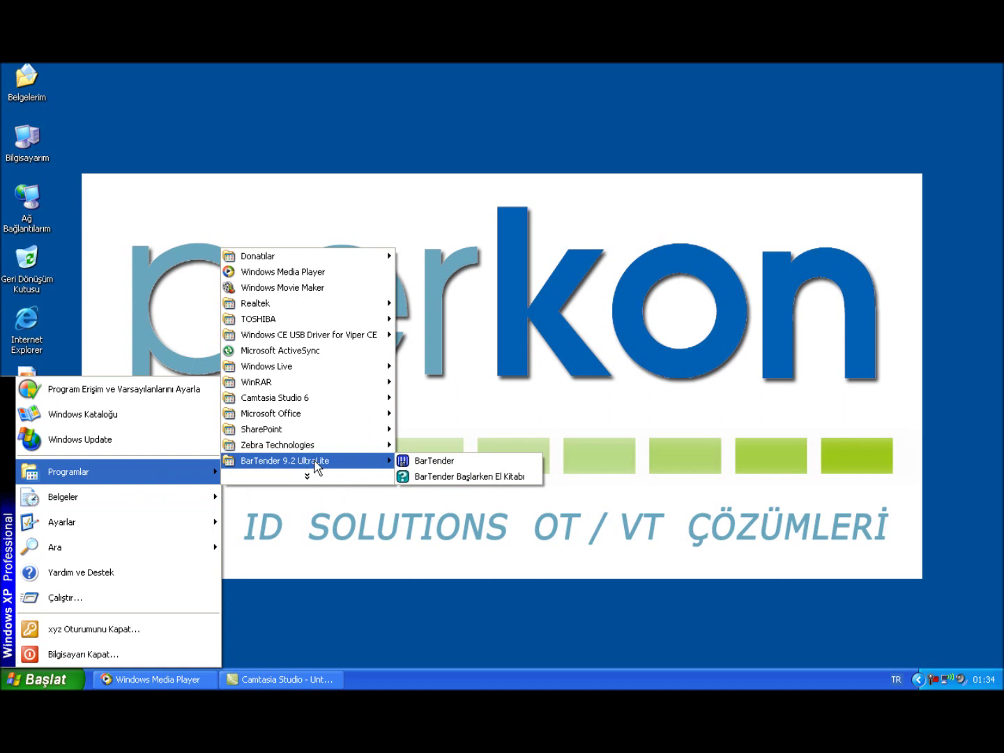
{"action": "left_click", "coordinate": [430, 462]}
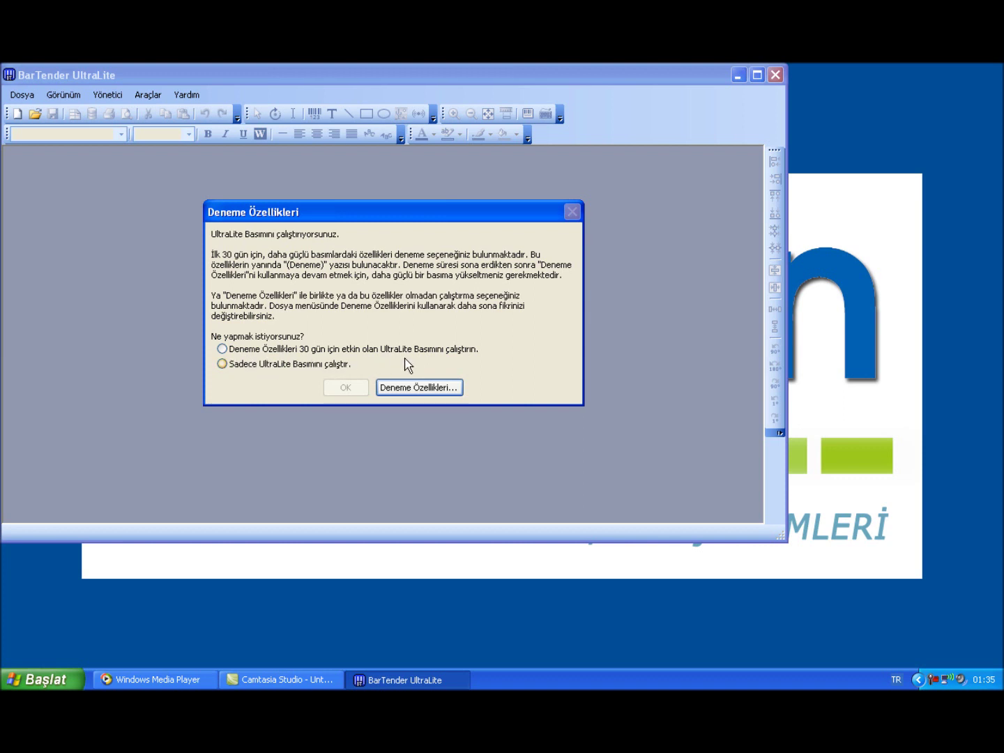
Run UltraLite only without trial features and start a new label format
{"action": "left_click", "coordinate": [223, 364]}
{"action": "left_click", "coordinate": [354, 388]}
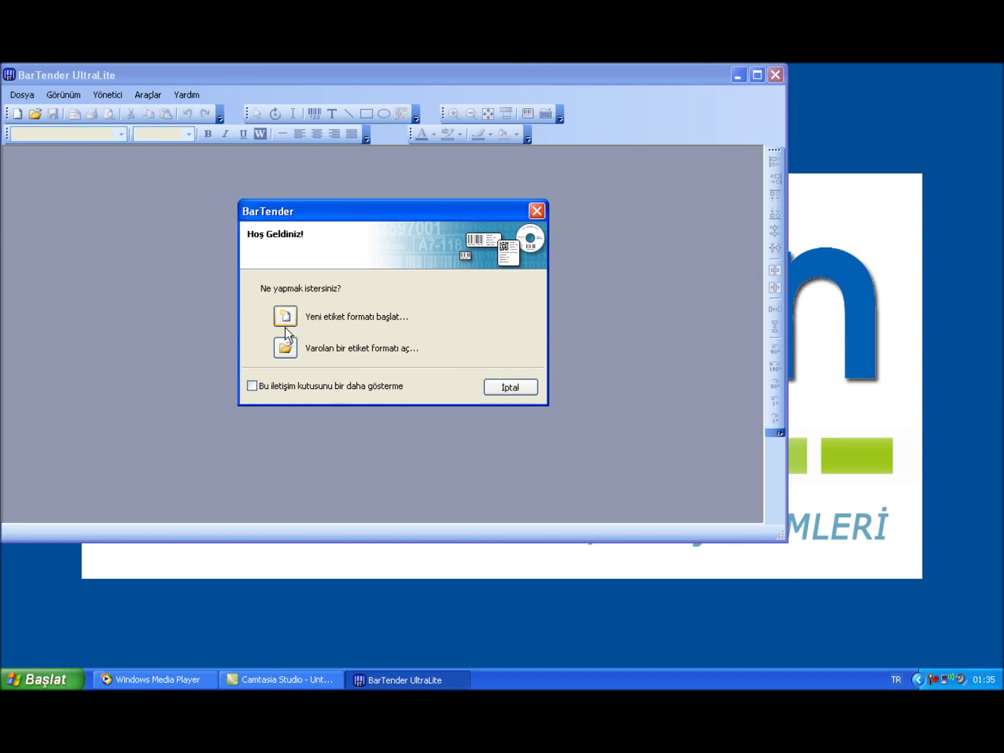
{"action": "left_click", "coordinate": [285, 317]}
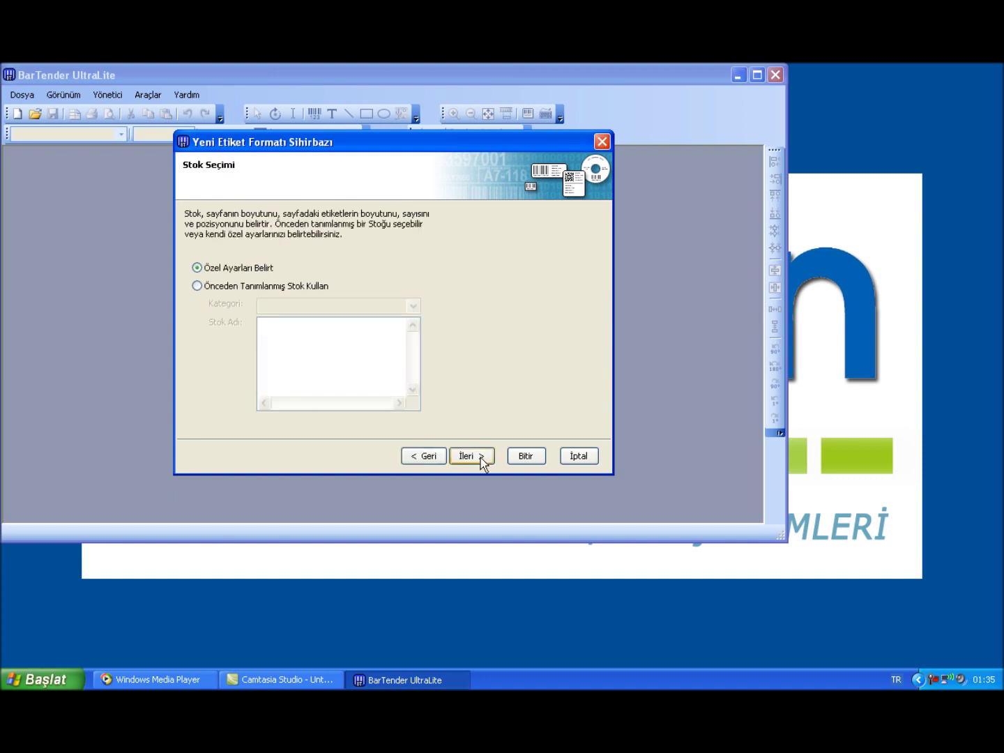
Keep the default custom stock, single label, margin and rounded rectangle settings
{"action": "left_click", "coordinate": [480, 457]}
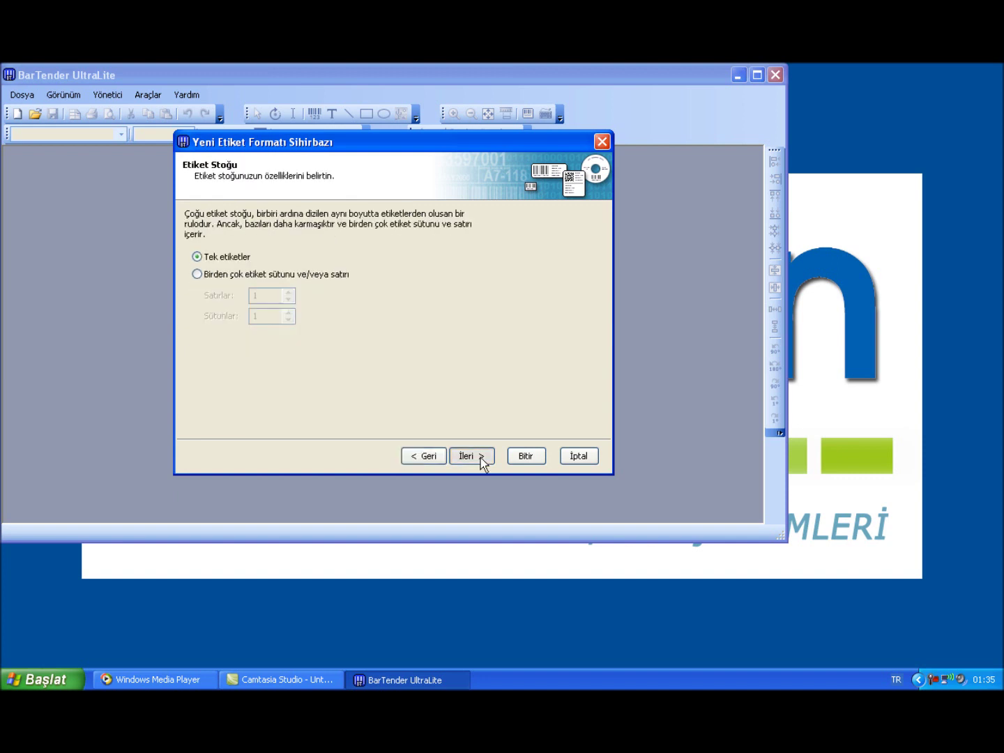
{"action": "left_click", "coordinate": [480, 458]}
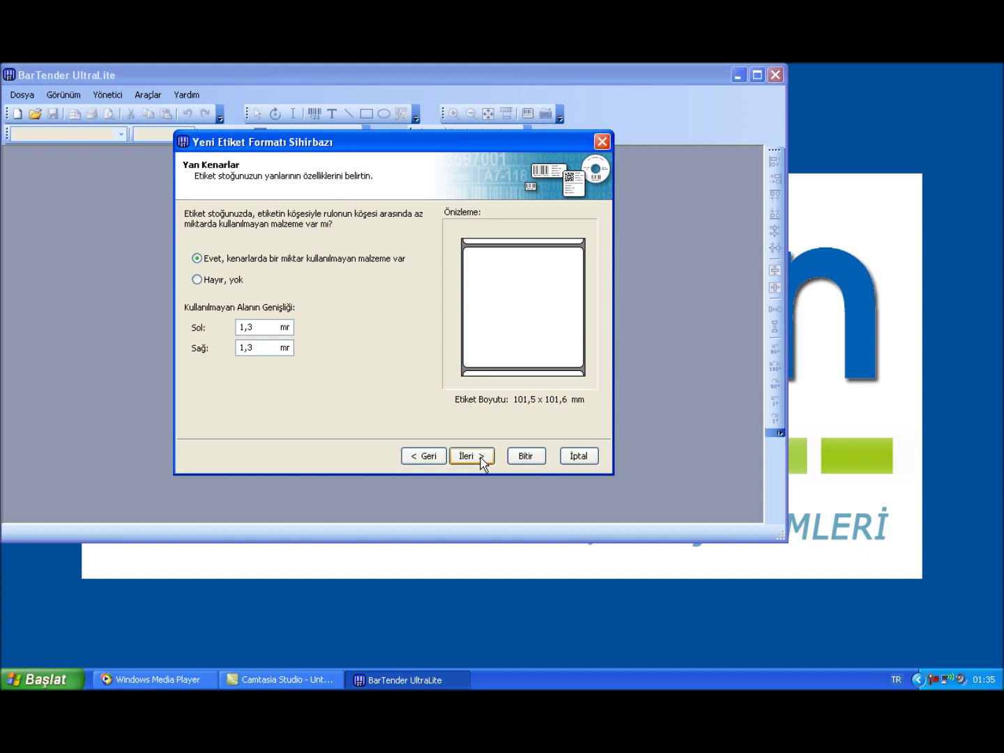
{"action": "left_click", "coordinate": [480, 457]}
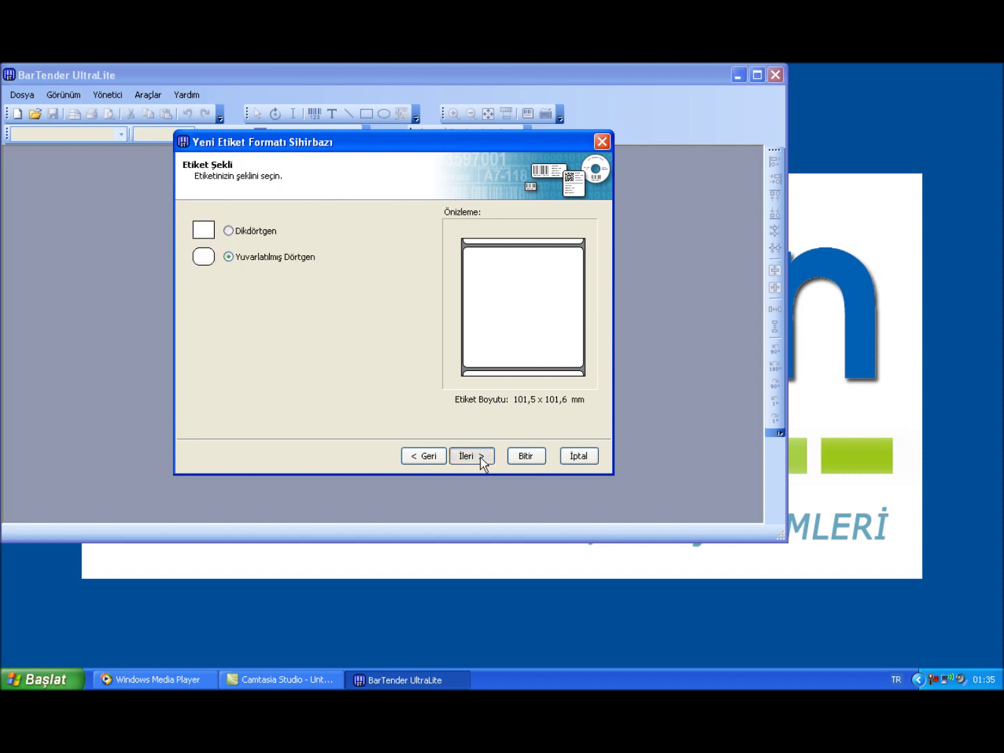
{"action": "left_click", "coordinate": [479, 457]}
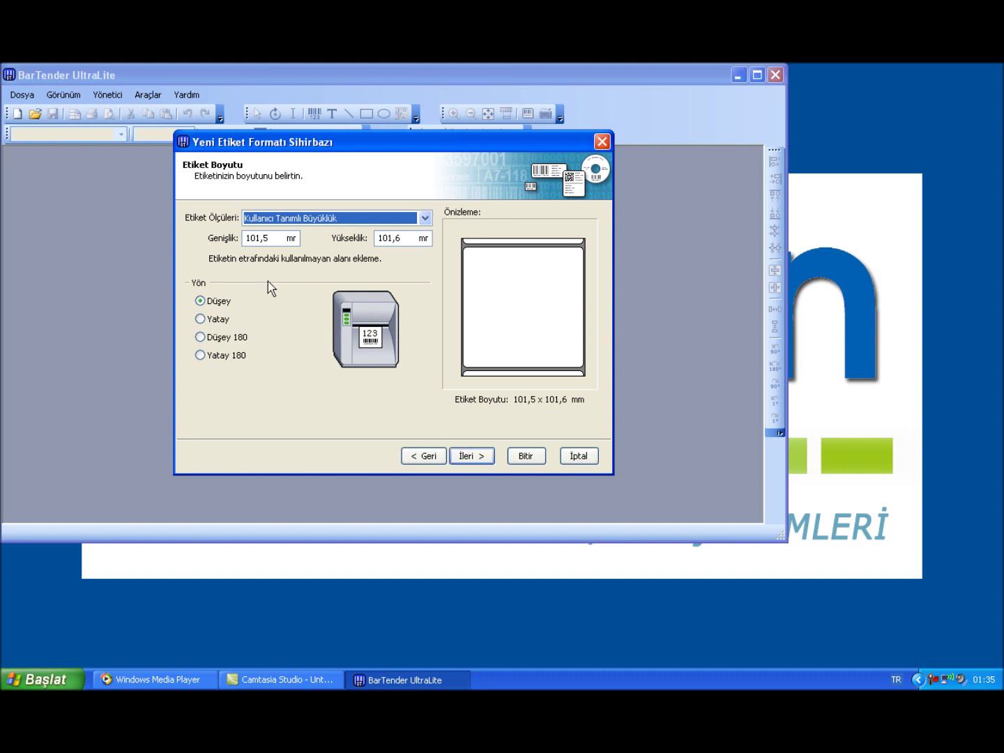
Set the label width to 100,0 mm
{"action": "left_click", "coordinate": [254, 234]}
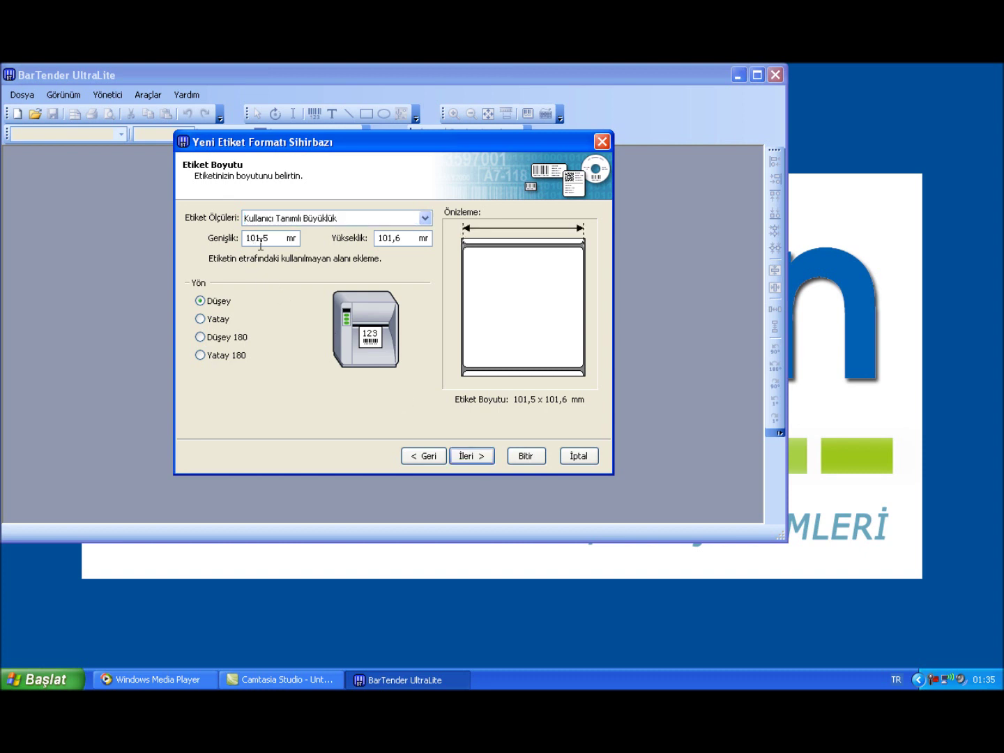
{"action": "key", "text": "Delete"}
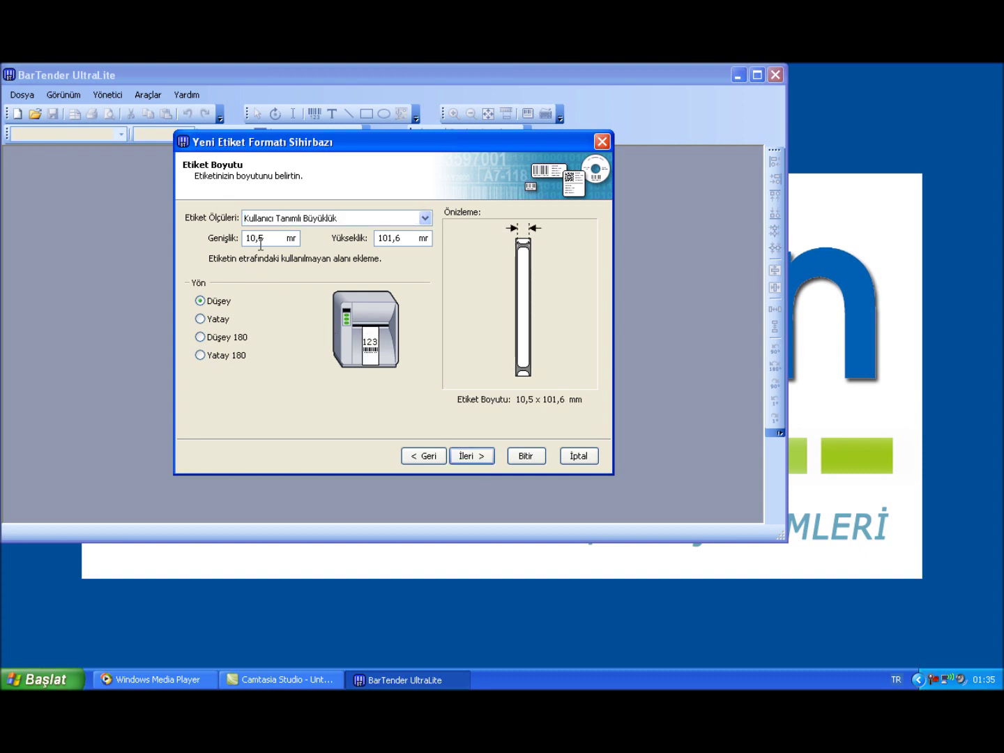
{"action": "type", "text": "0"}
{"action": "key", "text": "Right"}
{"action": "key", "text": "Delete"}
{"action": "type", "text": "0"}
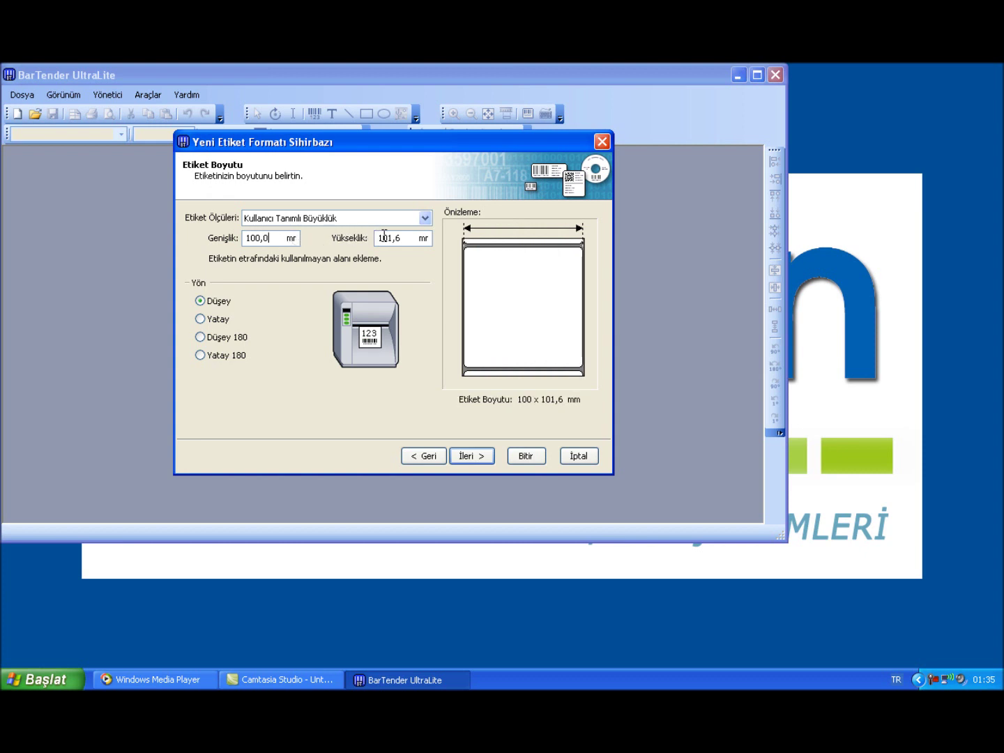
Set the label height to 150,0 mm and finish the new label format
{"action": "left_click", "coordinate": [389, 240]}
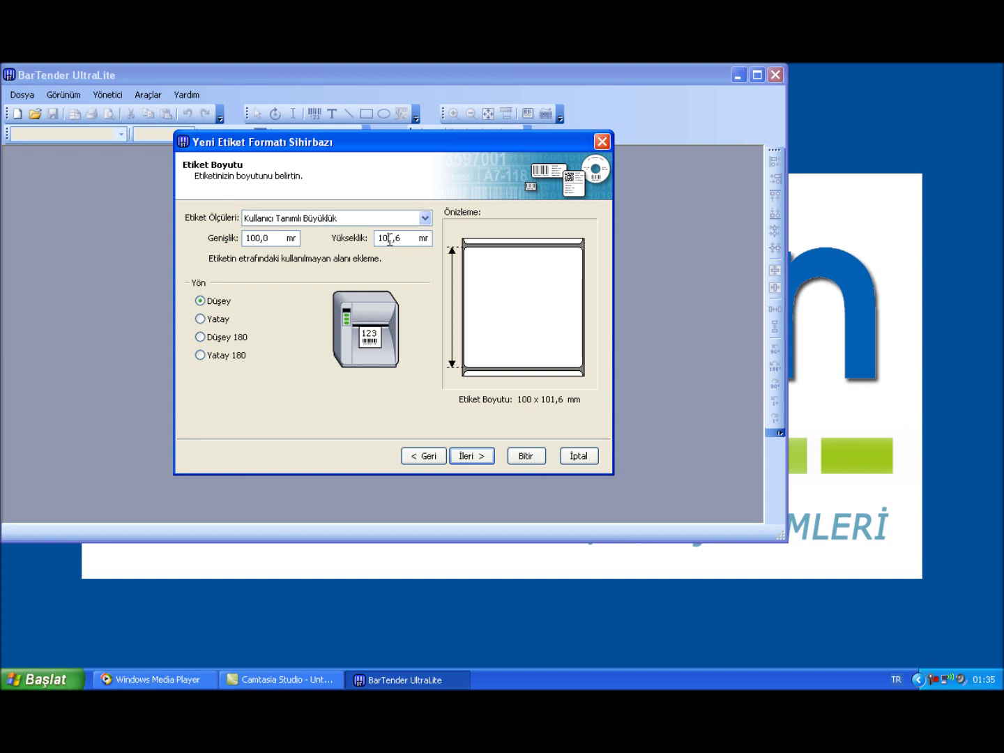
{"action": "key", "text": "Delete"}
{"action": "key", "text": "BackSpace"}
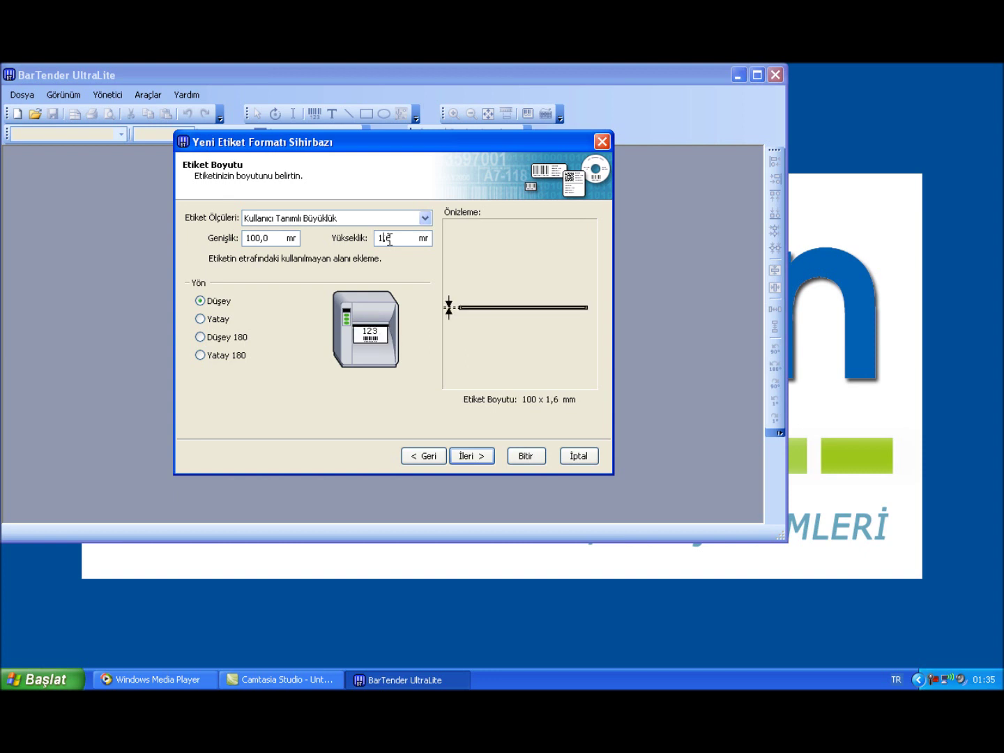
{"action": "type", "text": "5"}
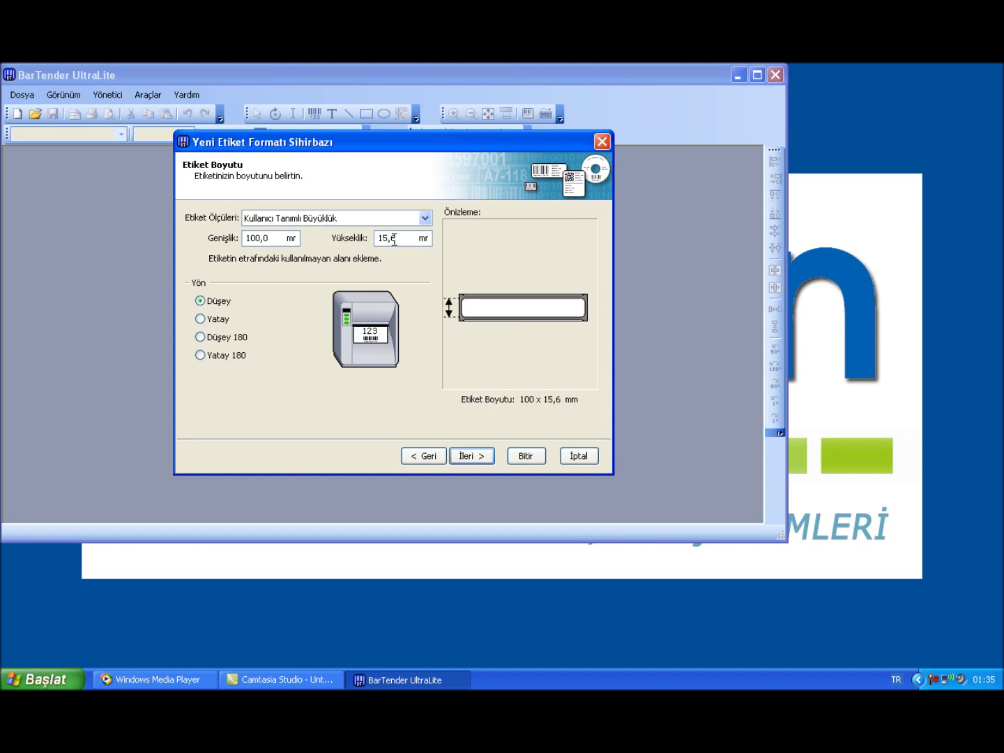
{"action": "type", "text": "0"}
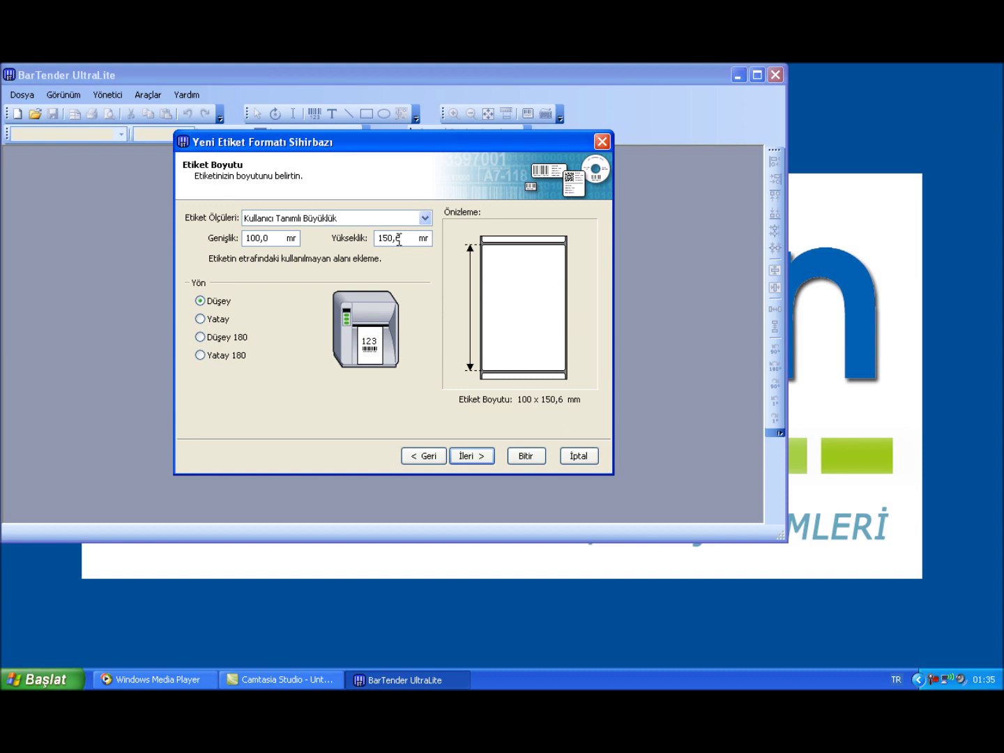
{"action": "left_click", "coordinate": [398, 237]}
{"action": "key", "text": "BackSpace"}
{"action": "type", "text": "0"}
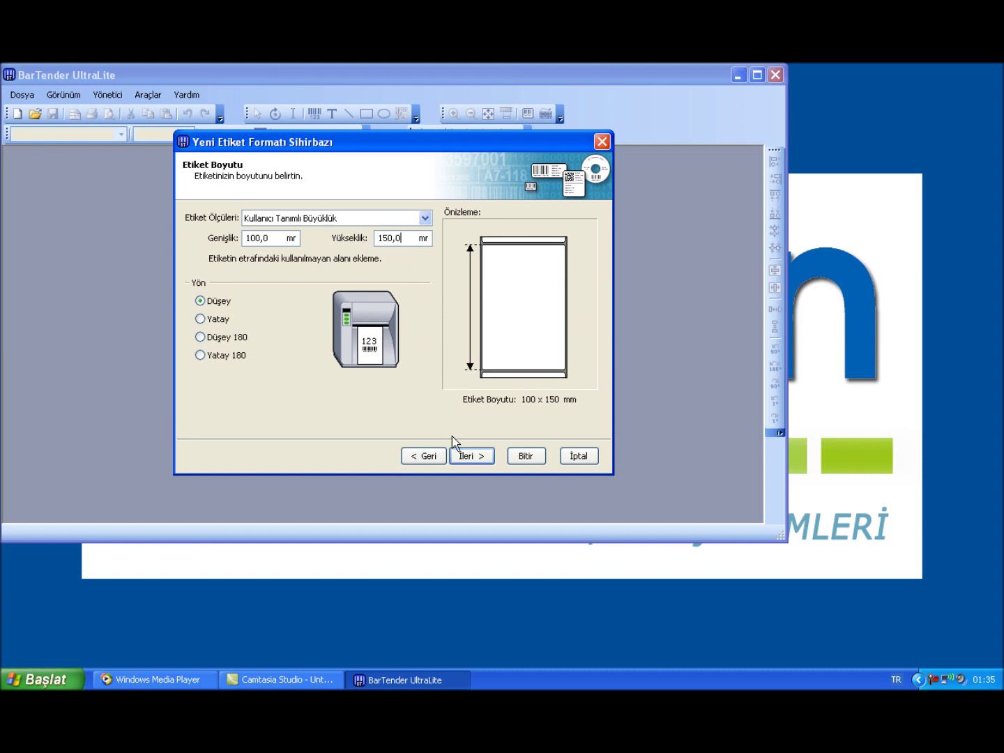
{"action": "left_click", "coordinate": [466, 455]}
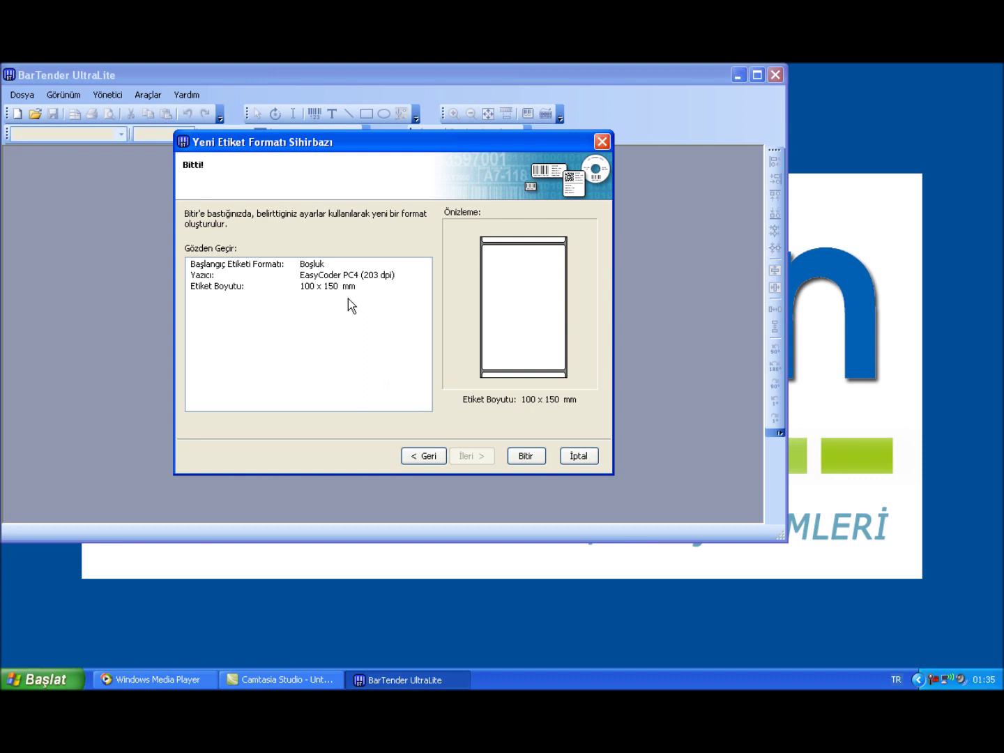
{"action": "left_click", "coordinate": [511, 455]}
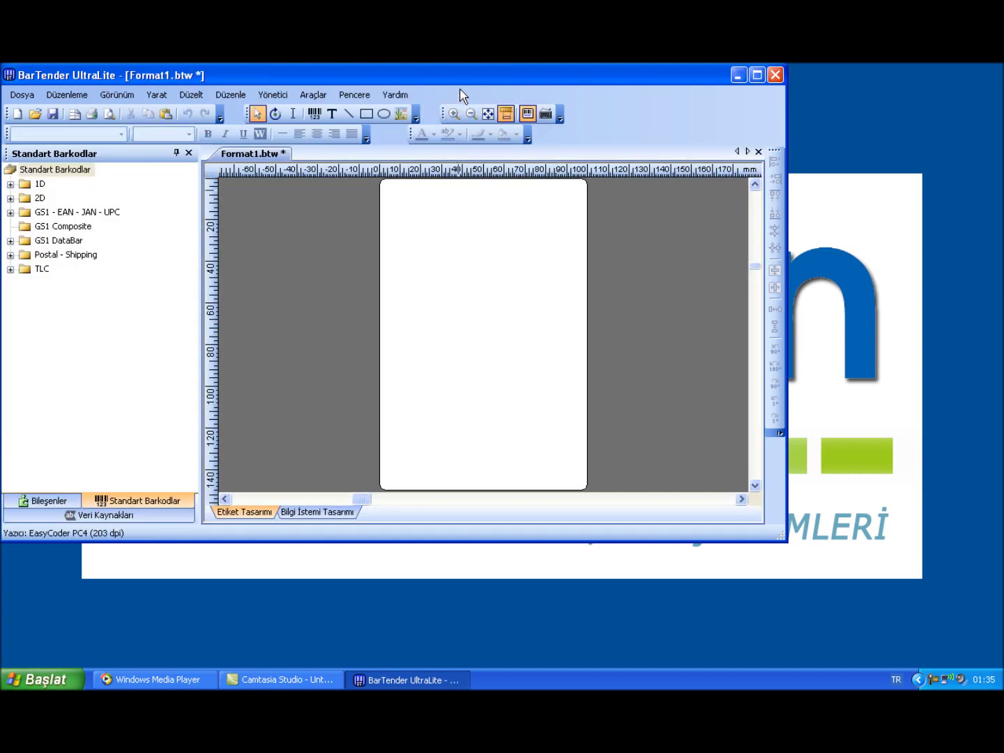
Maximize the window and place a PERKON text object in Times New Roman
{"action": "double_click", "coordinate": [458, 80]}
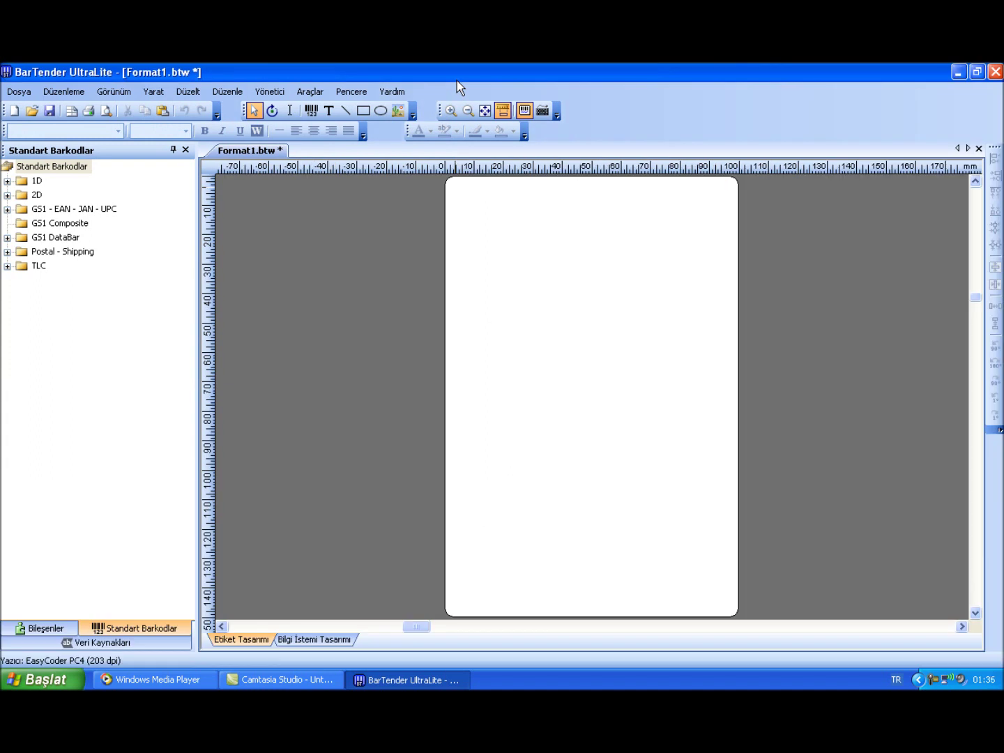
{"action": "left_click", "coordinate": [329, 111]}
{"action": "left_click", "coordinate": [496, 204]}
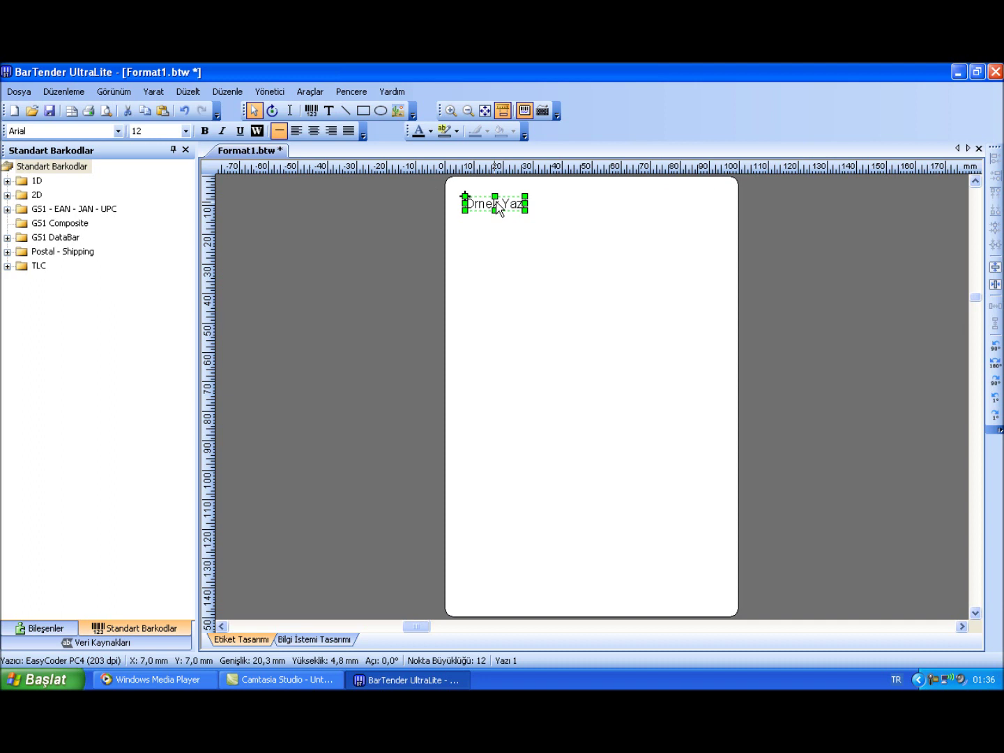
{"action": "double_click", "coordinate": [497, 205]}
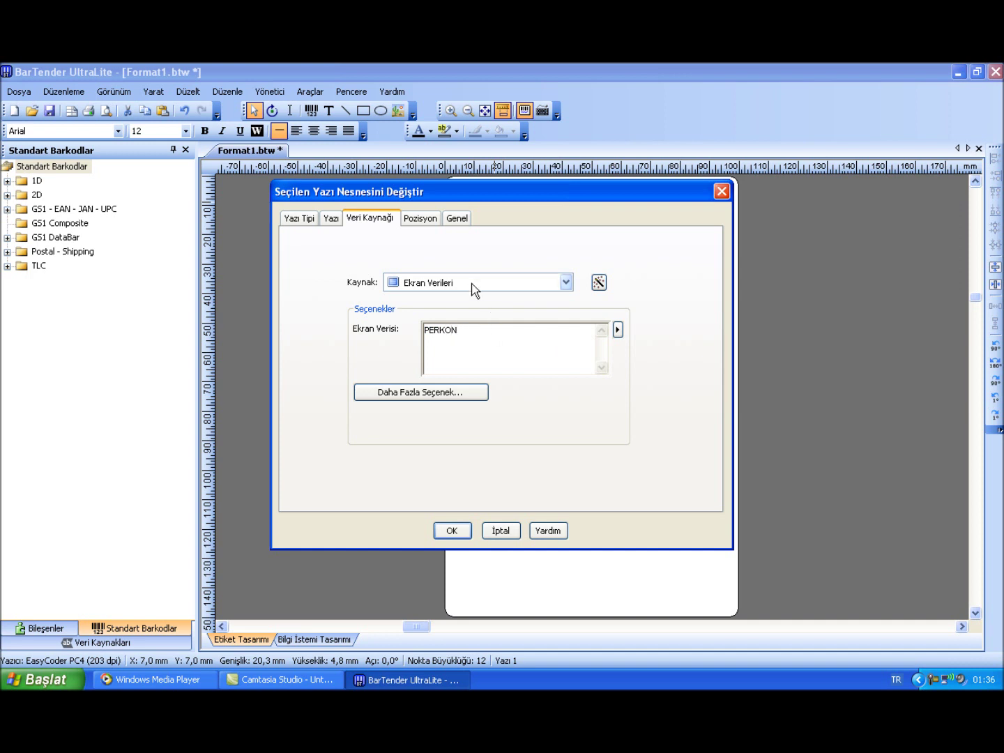
{"action": "left_click", "coordinate": [286, 220]}
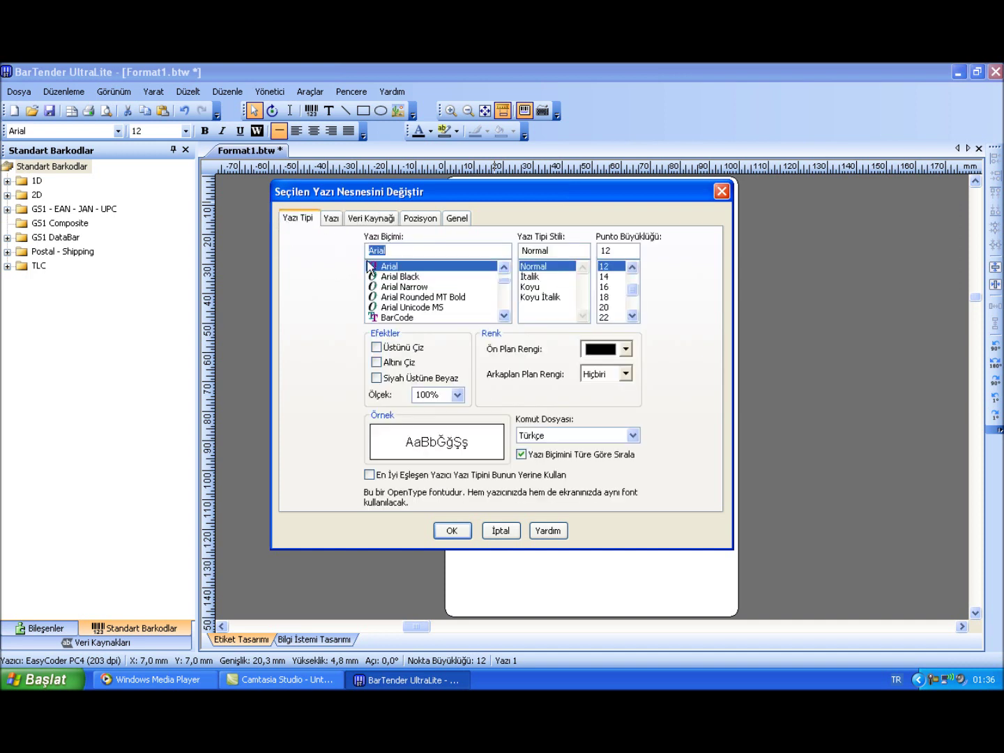
{"action": "type", "text": "Y"}
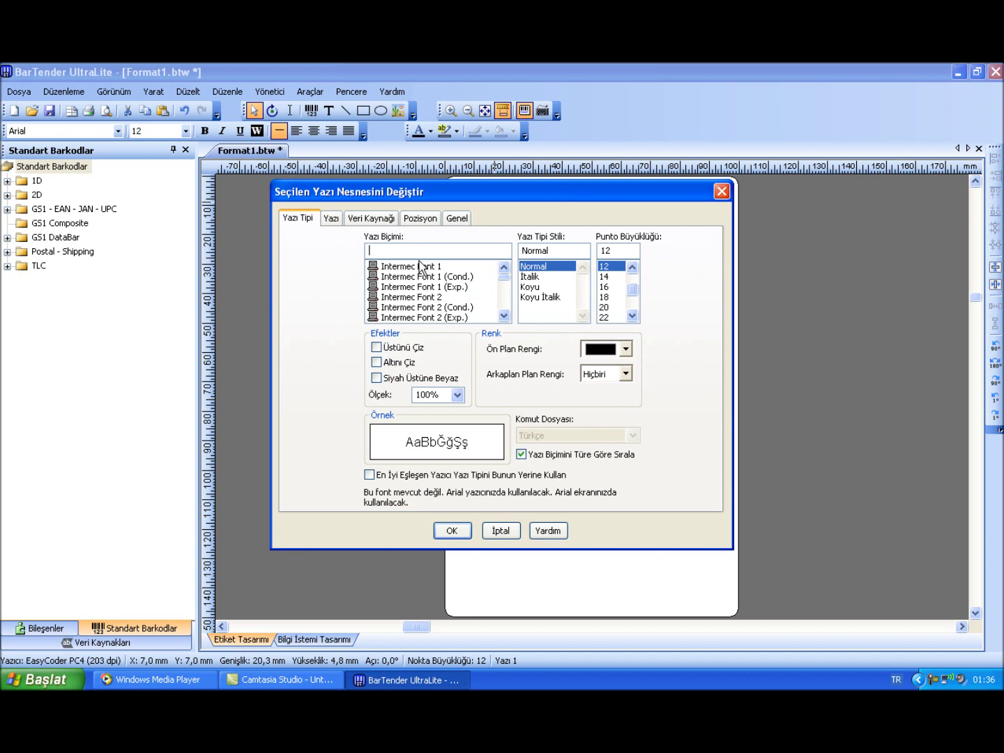
{"action": "type", "text": "T"}
{"action": "left_click", "coordinate": [420, 286]}
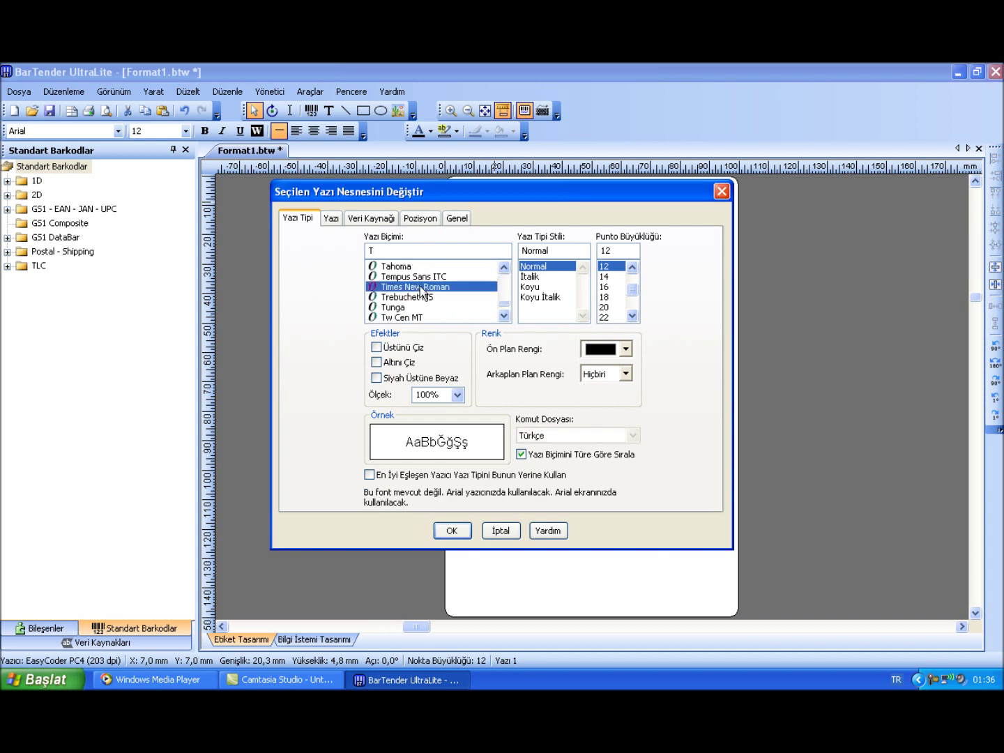
{"action": "left_click", "coordinate": [452, 530]}
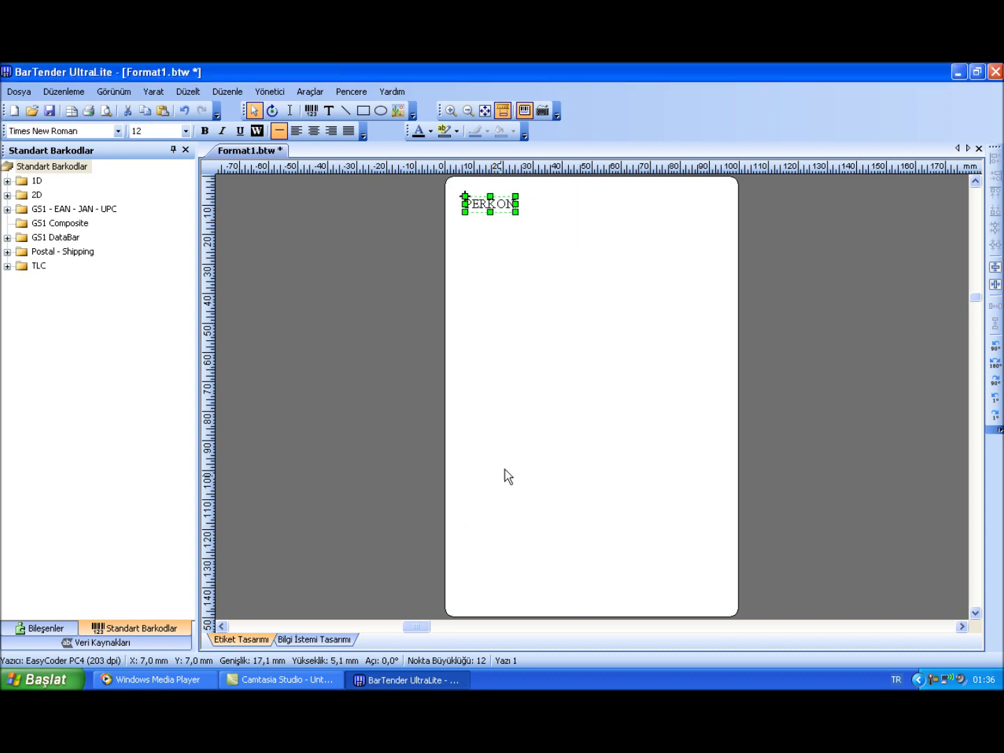
Enlarge PERKON to 38.5 points, make it bold and centre it at the label's top
{"action": "left_click_drag", "start_coordinate": [517, 211], "coordinate": [656, 241]}
{"action": "left_click_drag", "start_coordinate": [609, 211], "coordinate": [620, 197]}
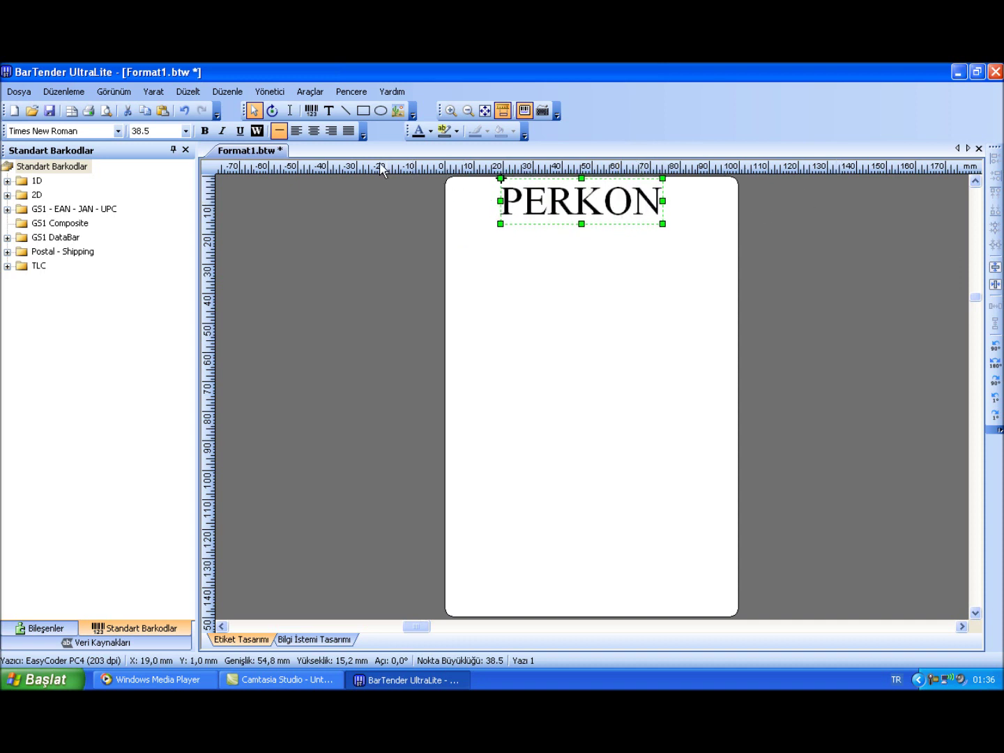
{"action": "left_click", "coordinate": [203, 131]}
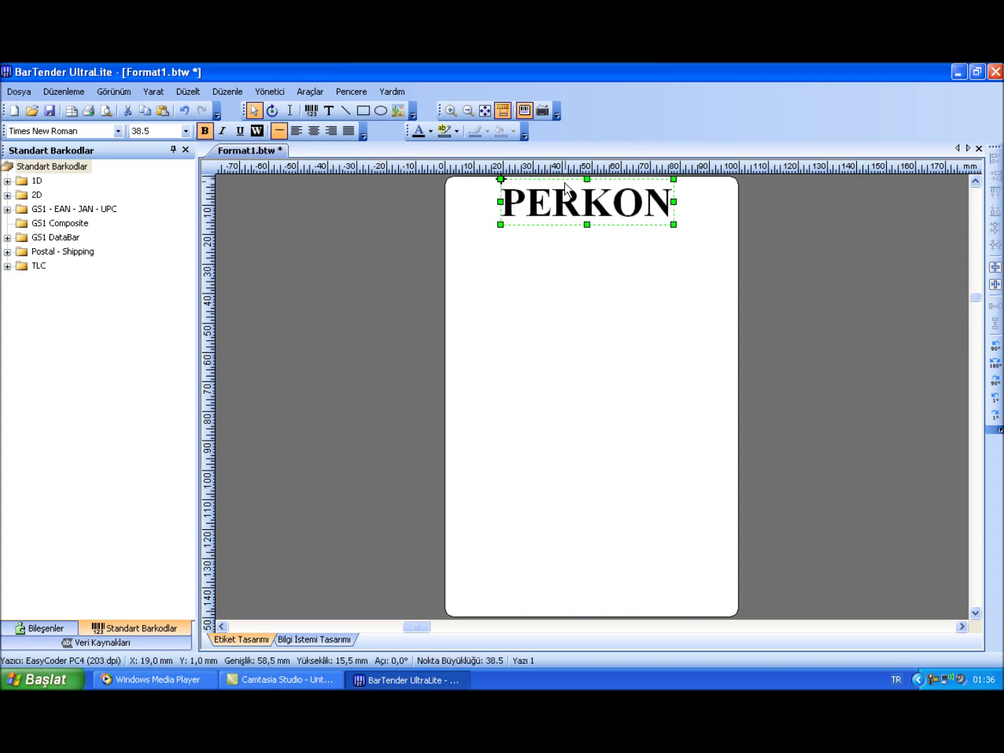
{"action": "mouse_move", "coordinate": [597, 197]}
{"action": "left_mouse_down"}
{"action": "mouse_move", "coordinate": [600, 189]}
{"action": "mouse_move", "coordinate": [599, 199]}
{"action": "left_mouse_up"}
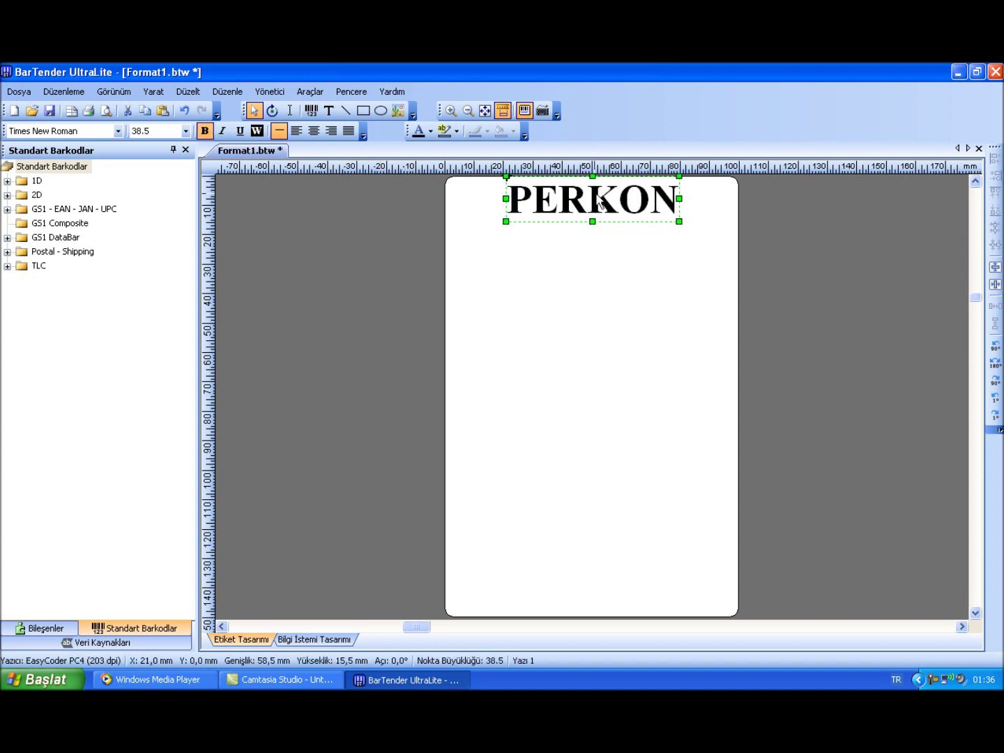
{"action": "left_click", "coordinate": [591, 247]}
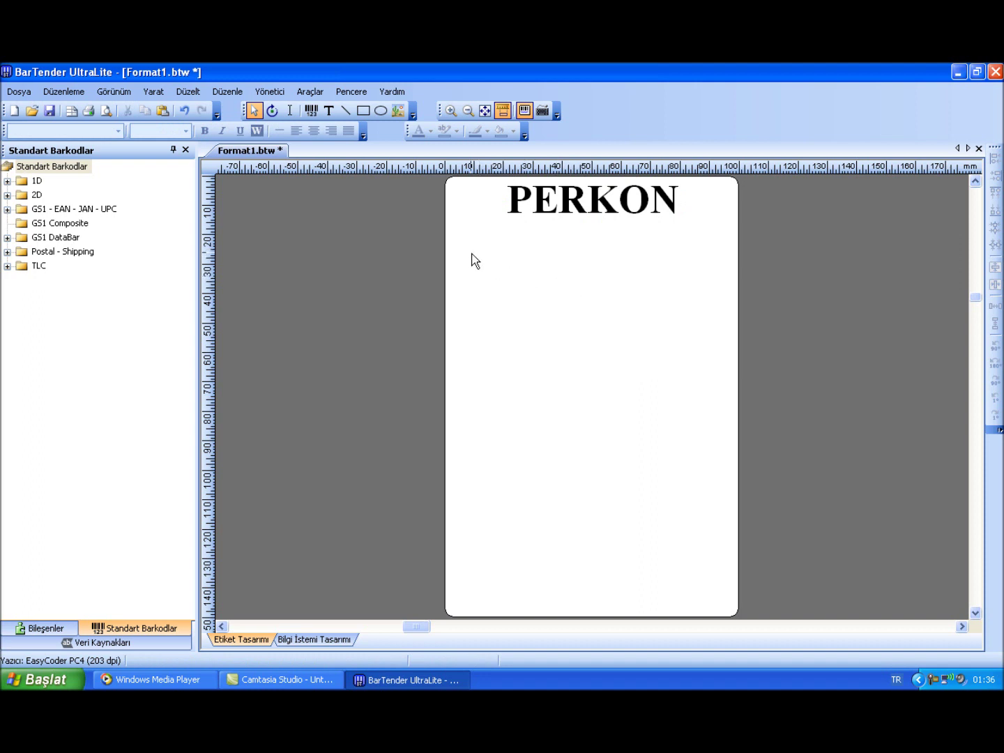
{"action": "left_click", "coordinate": [536, 203]}
Copy the PERKON heading and paste the copy directly beneath it
{"action": "right_click", "coordinate": [542, 201]}
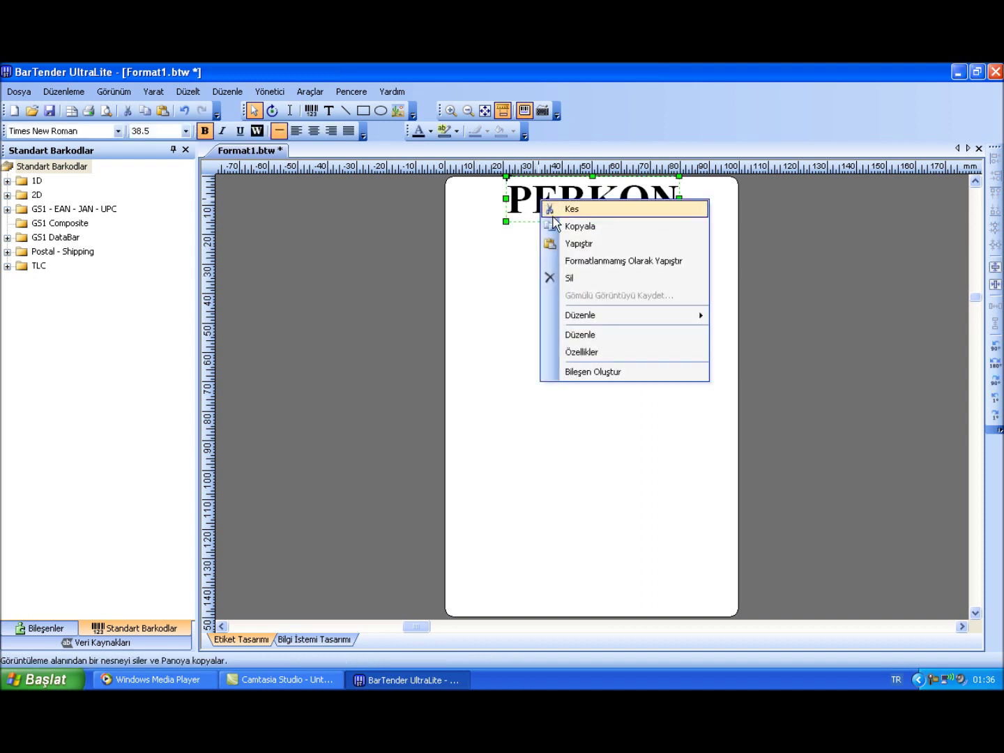
{"action": "left_click", "coordinate": [552, 224]}
{"action": "right_click", "coordinate": [541, 237]}
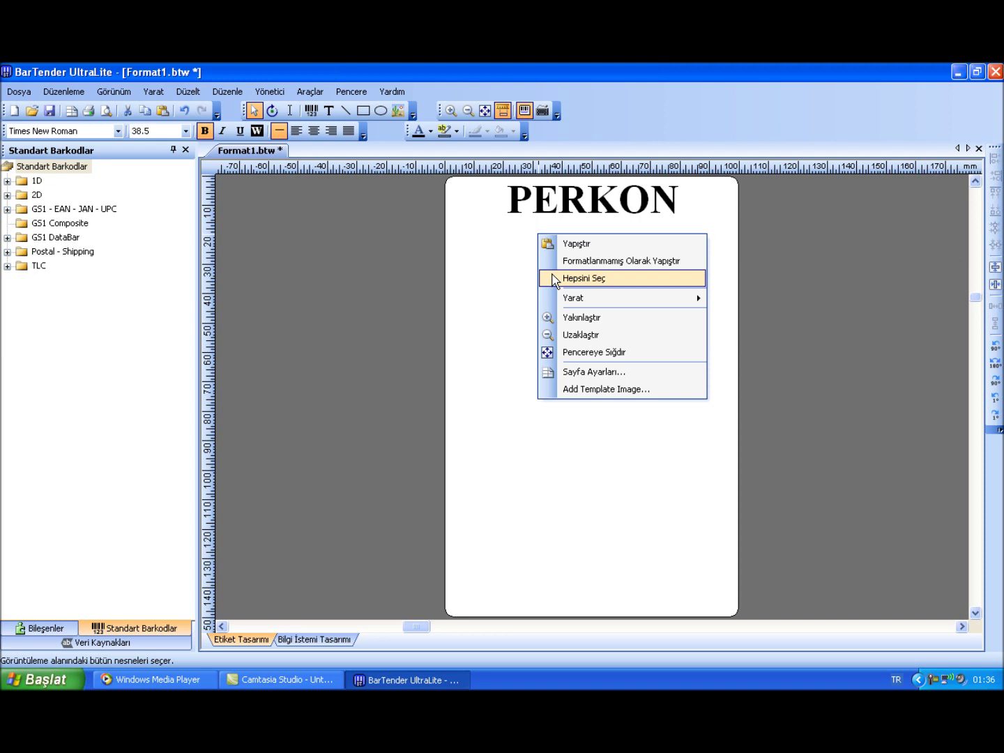
{"action": "left_click", "coordinate": [562, 244]}
{"action": "left_click_drag", "start_coordinate": [532, 254], "coordinate": [500, 237]}
Change the copy's text to 'BARKOD SİSTEMLERİ' with font size 9
{"action": "double_click", "coordinate": [557, 267]}
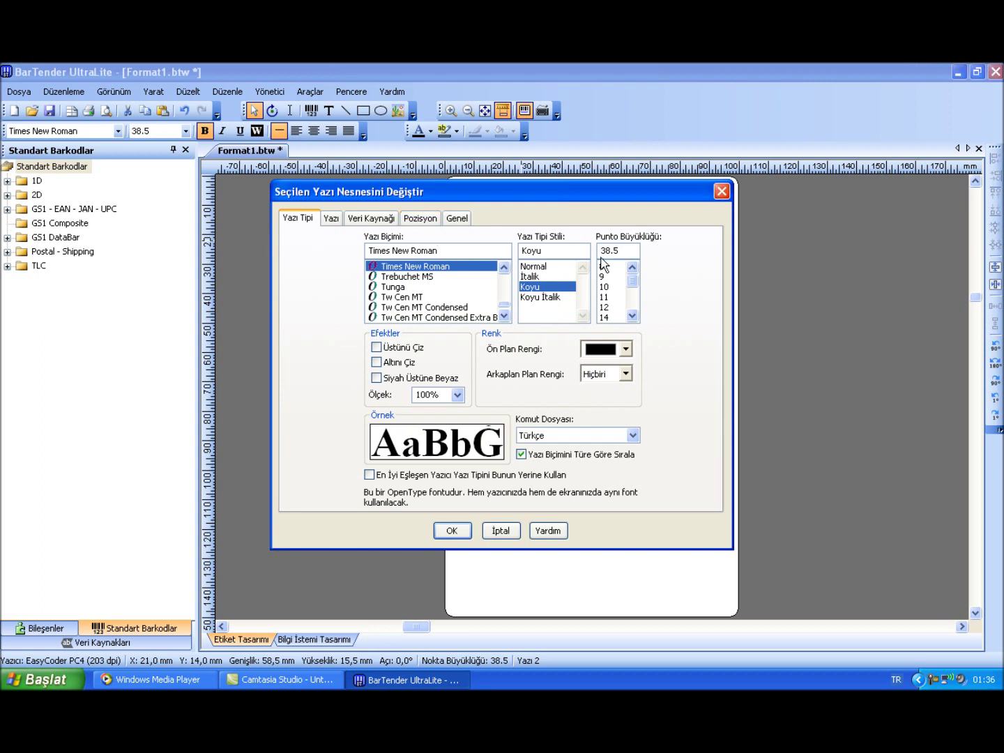
{"action": "left_click", "coordinate": [603, 277]}
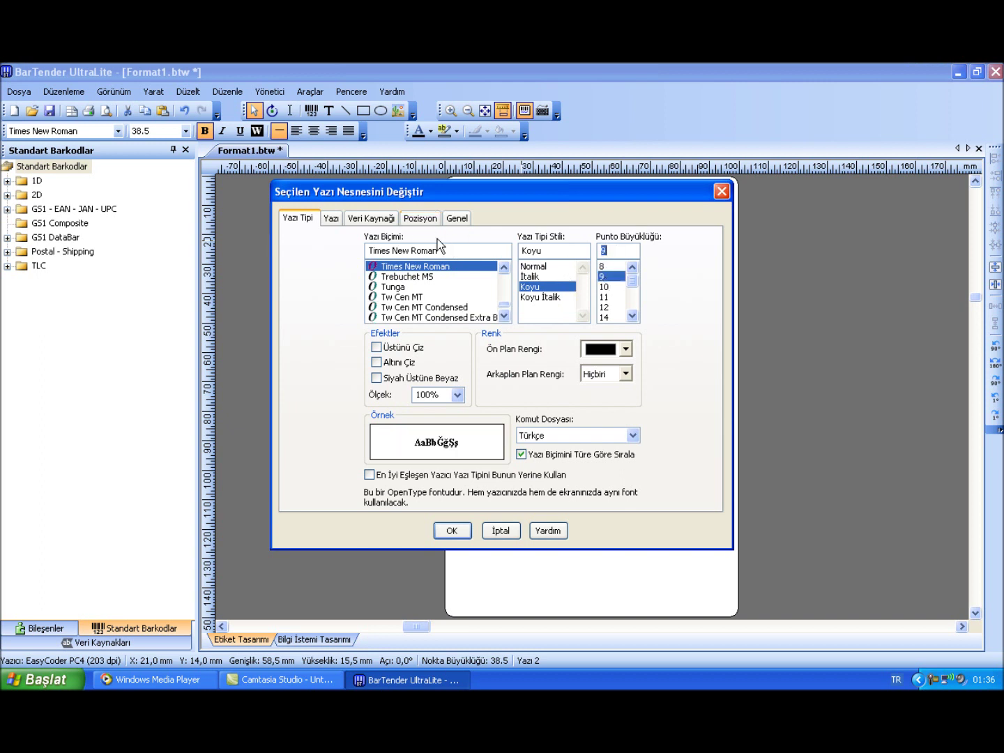
{"action": "left_click", "coordinate": [380, 222]}
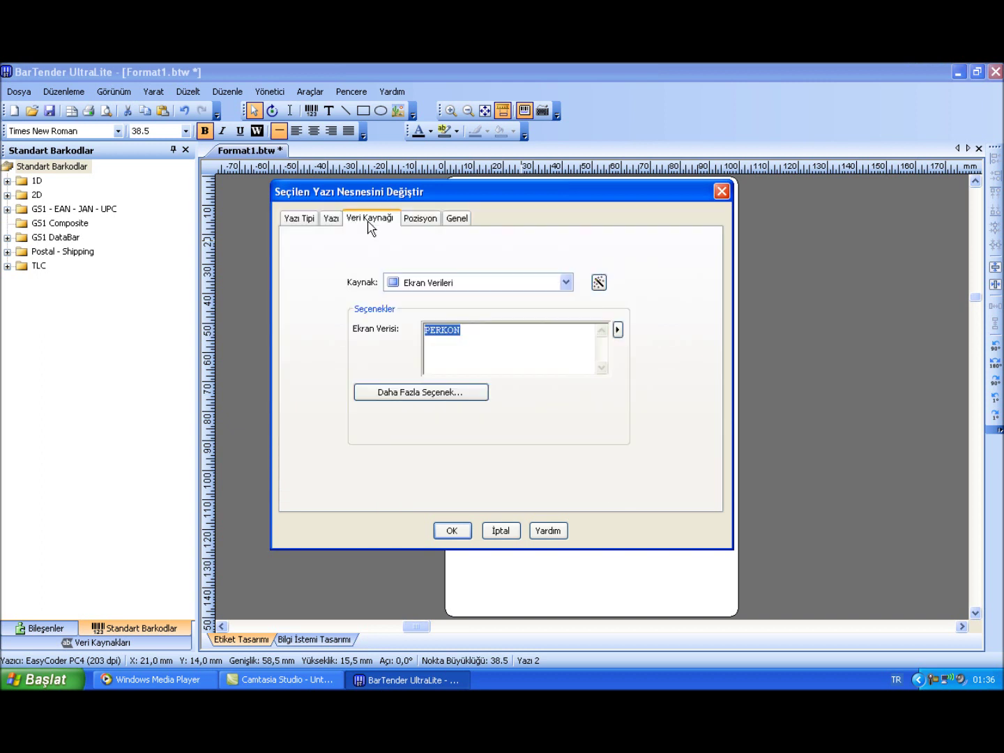
{"action": "type", "text": "BARKOD SİSTEMLERİ"}
{"action": "left_click", "coordinate": [454, 529]}
Enlarge the BARKOD SİSTEMLERİ line to size 28 and deselect it
{"action": "left_click_drag", "start_coordinate": [606, 229], "coordinate": [687, 297]}
{"action": "left_click_drag", "start_coordinate": [715, 237], "coordinate": [686, 233]}
{"action": "left_click", "coordinate": [665, 267]}
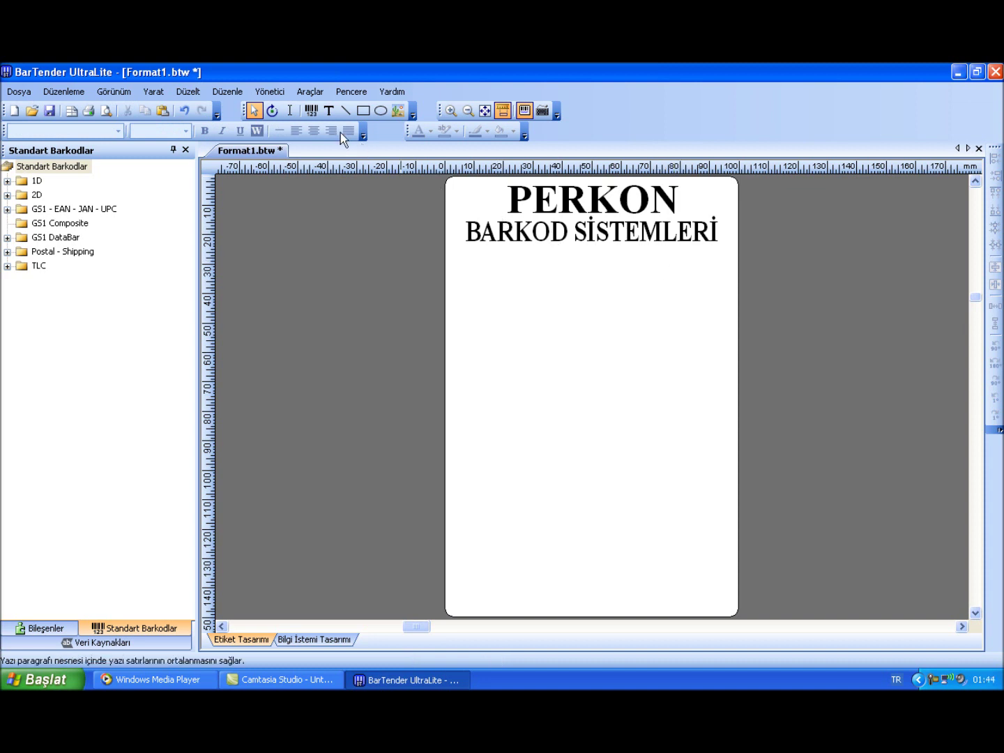
{"action": "left_click", "coordinate": [310, 109]}
Place a barcode holding PERKON and the company phone number, about 80 mm wide at X 11 mm
{"action": "left_click", "coordinate": [575, 263]}
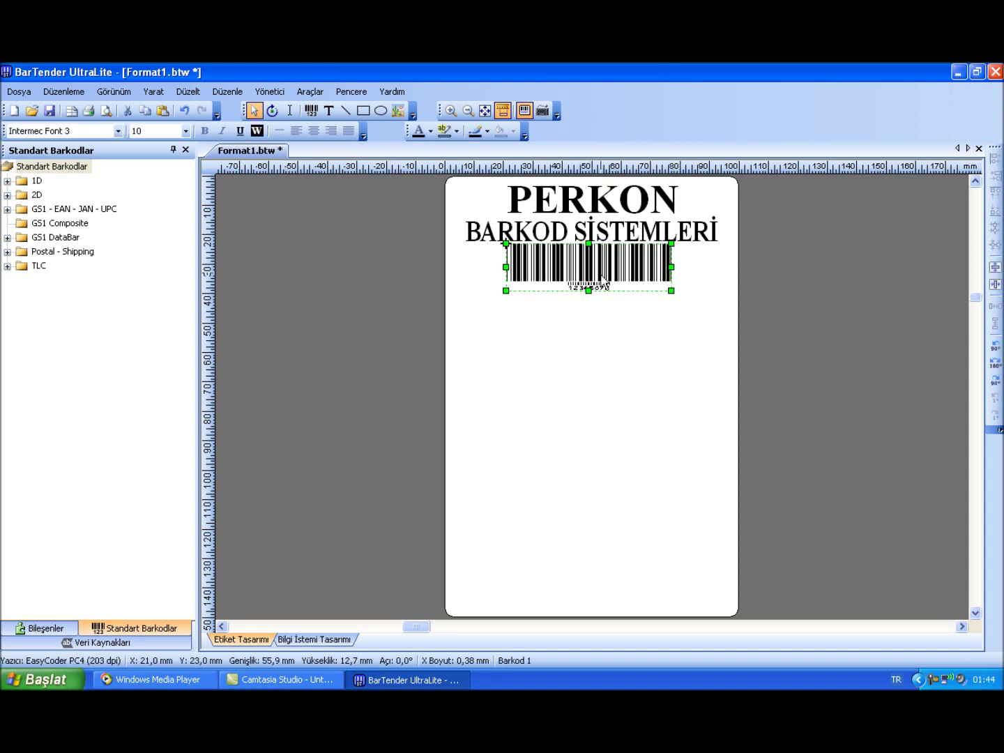
{"action": "double_click", "coordinate": [599, 276]}
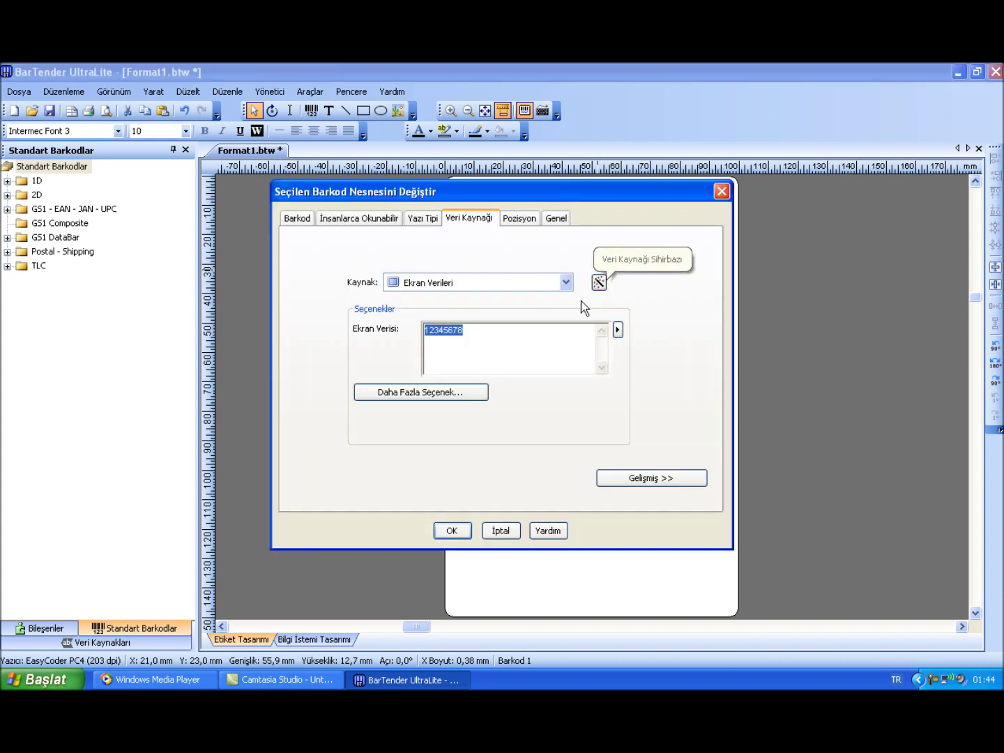
{"action": "type", "text": "PERKO"}
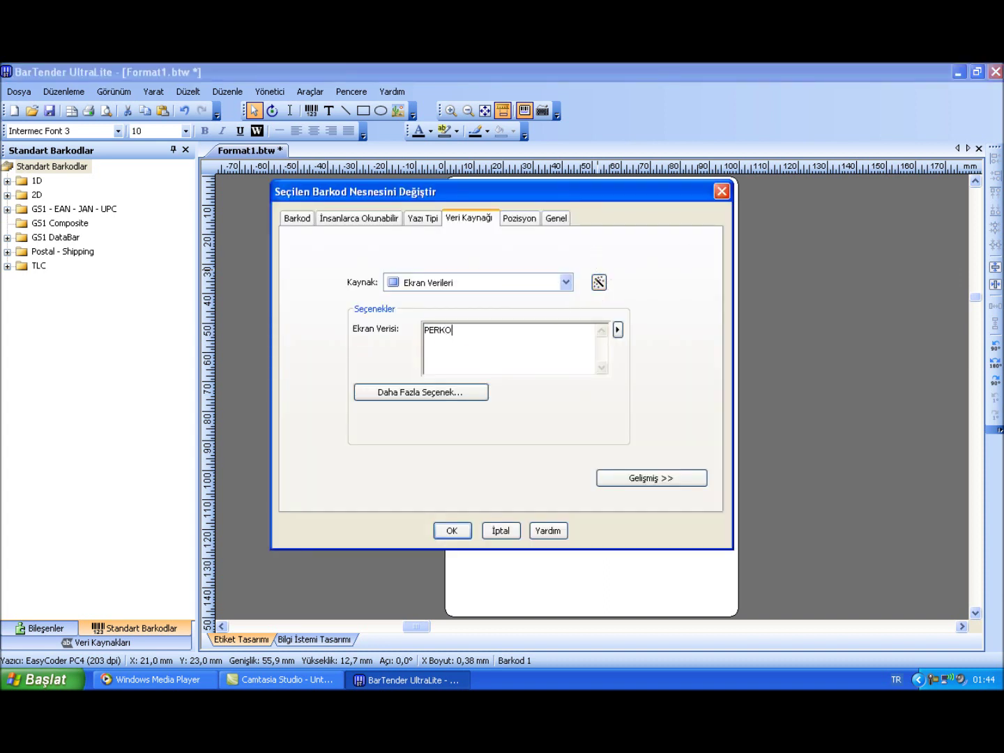
{"action": "left_click", "coordinate": [456, 530]}
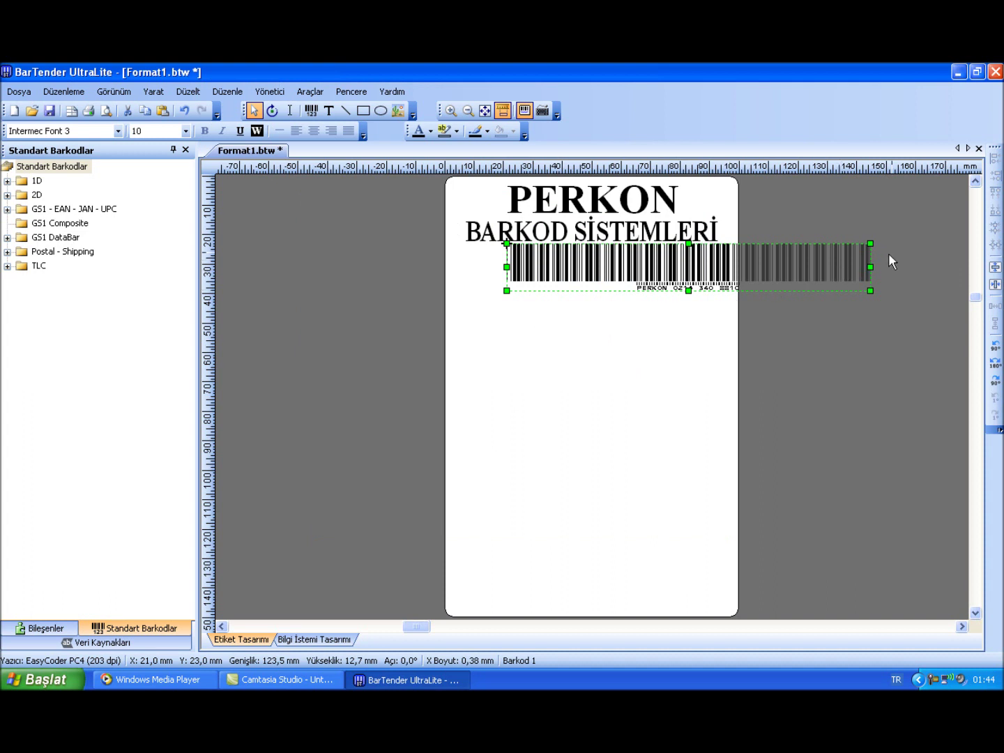
{"action": "left_click_drag", "start_coordinate": [869, 269], "coordinate": [801, 272]}
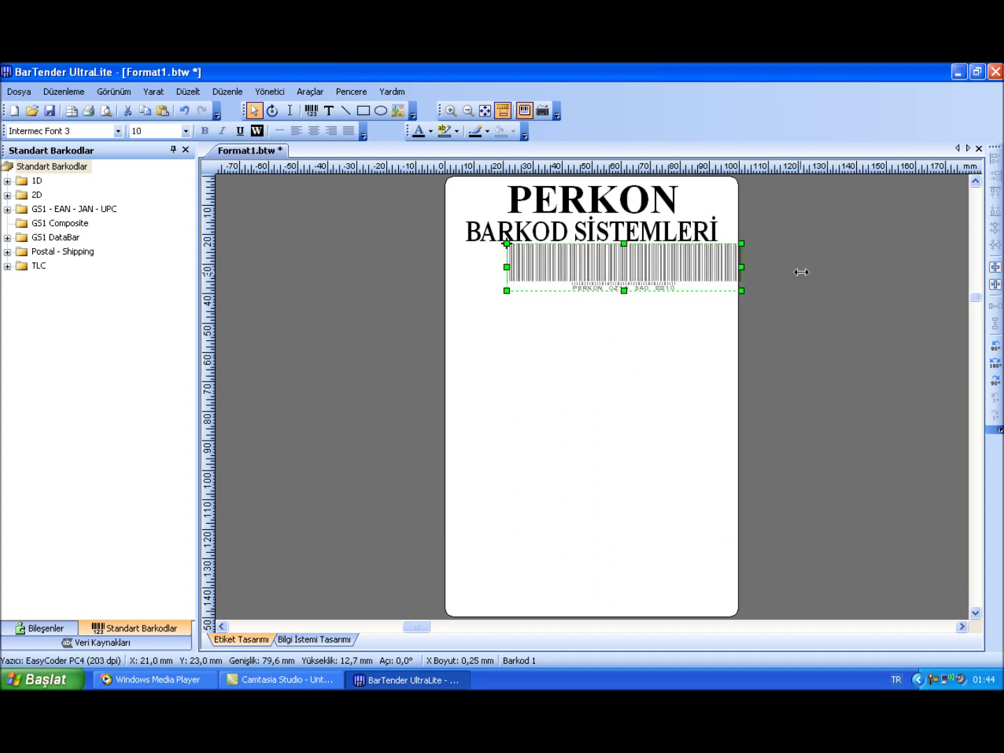
{"action": "left_click_drag", "start_coordinate": [701, 268], "coordinate": [673, 270]}
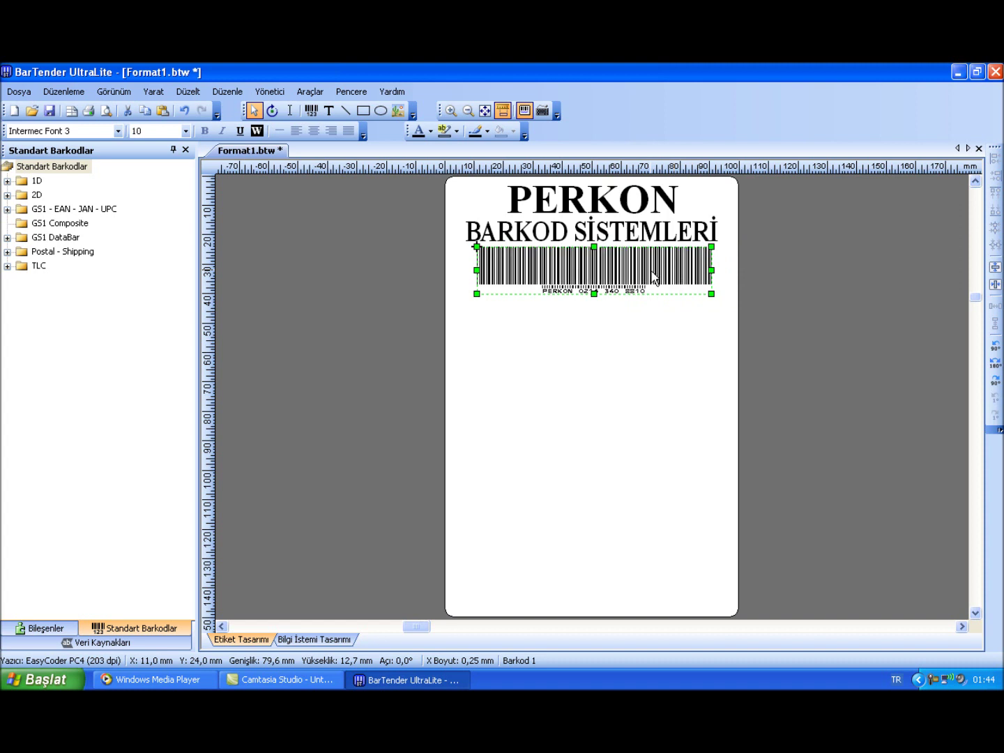
Set the first barcode's caption font to Times New Roman
{"action": "double_click", "coordinate": [653, 276]}
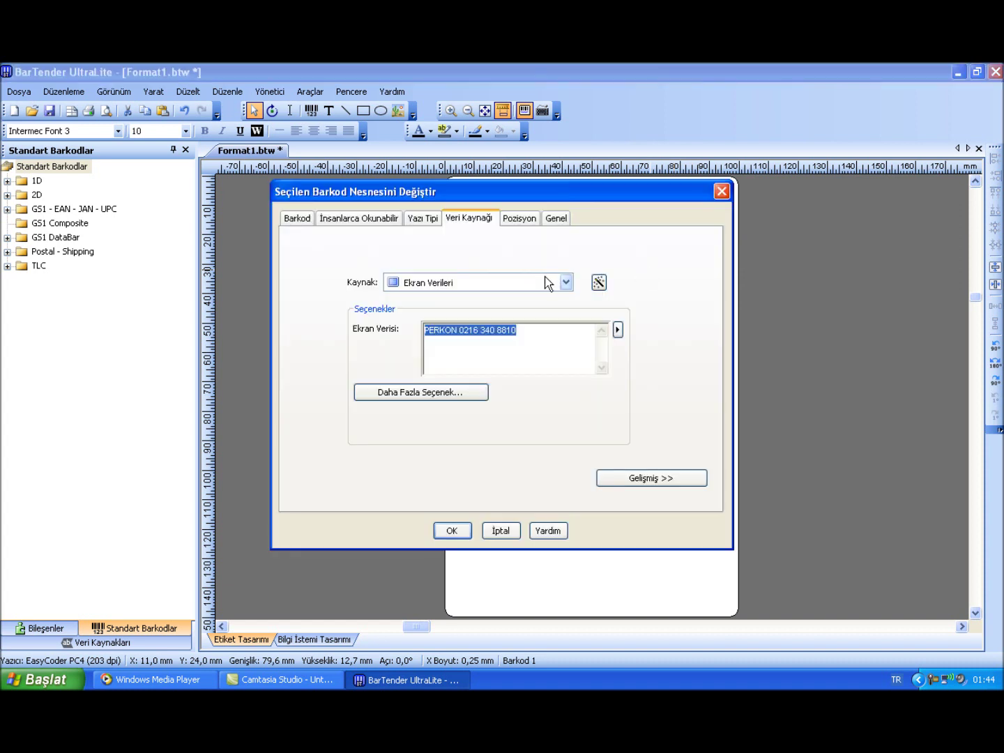
{"action": "left_click", "coordinate": [423, 219]}
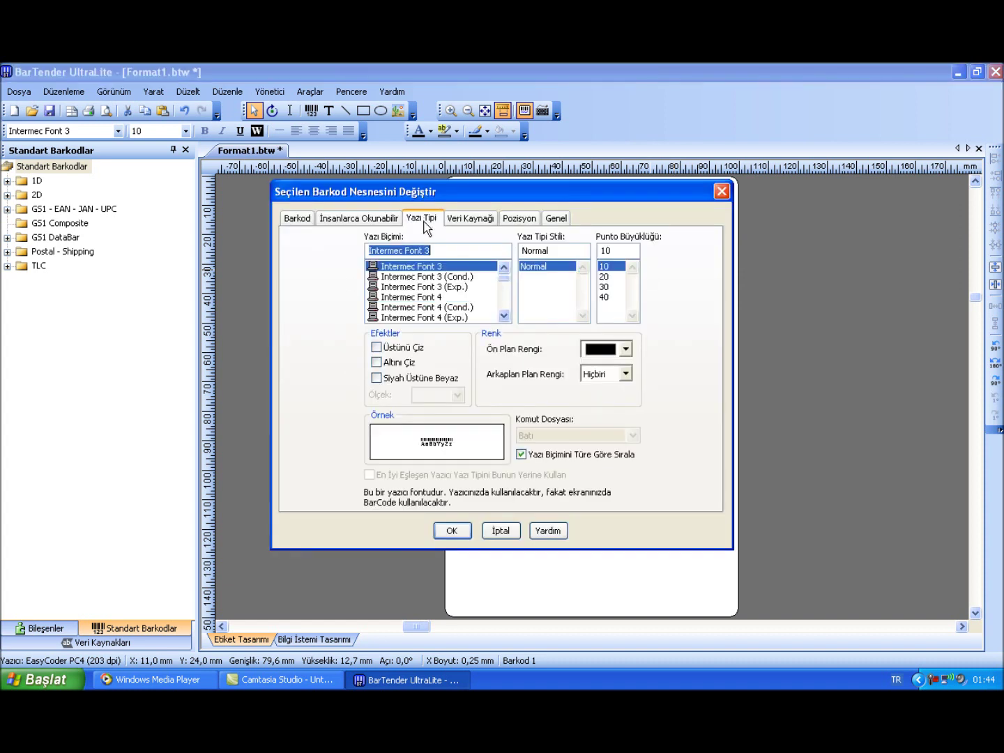
{"action": "type", "text": "T"}
{"action": "left_click", "coordinate": [418, 286]}
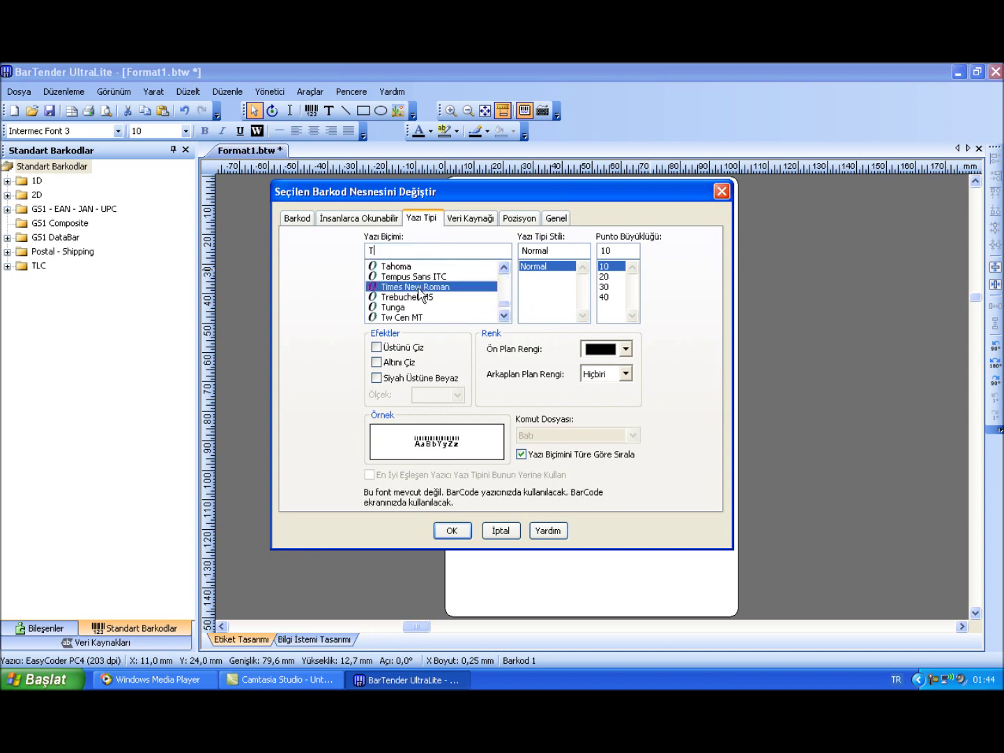
{"action": "left_click", "coordinate": [453, 531]}
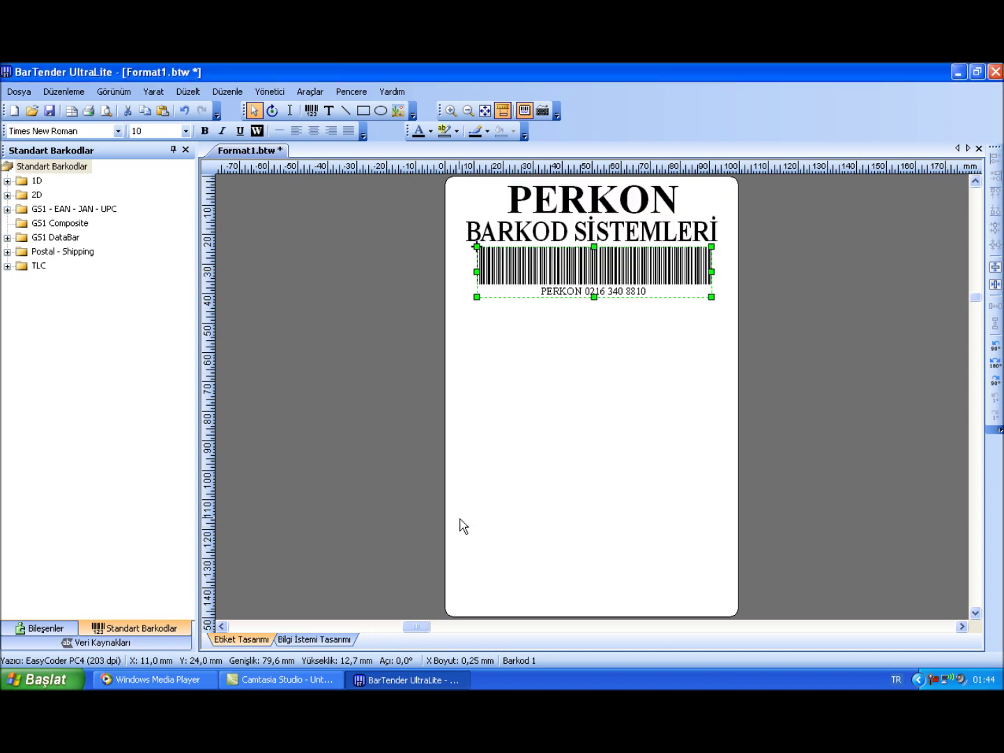
{"action": "left_click", "coordinate": [534, 322]}
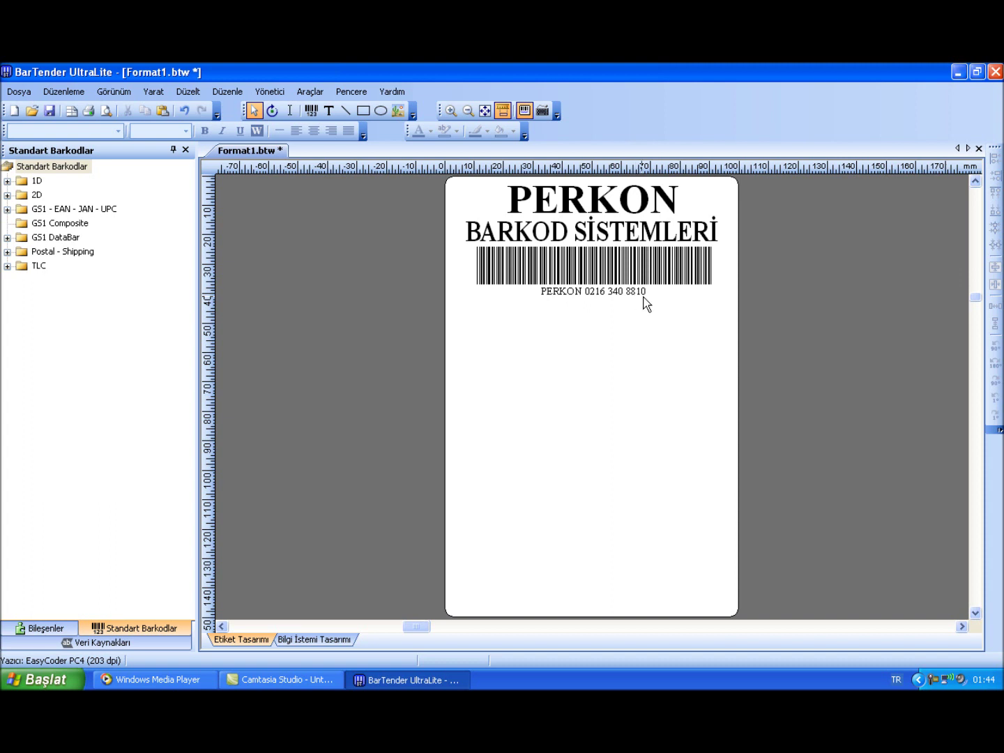
Add a second barcode just below the first one
{"action": "left_click", "coordinate": [311, 110]}
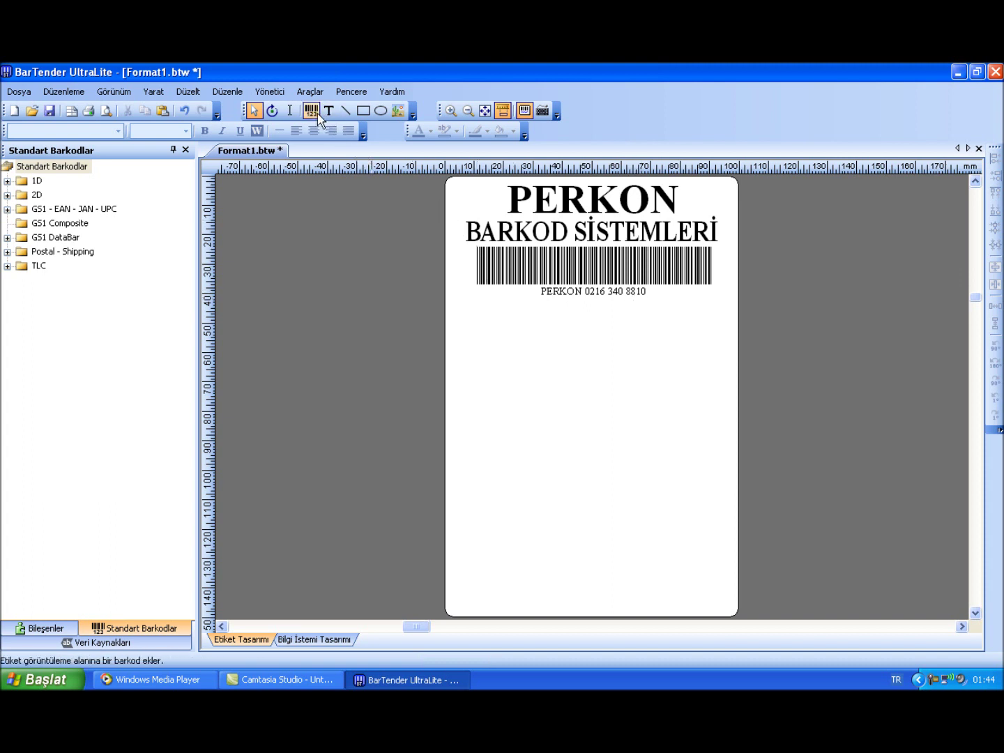
{"action": "left_click", "coordinate": [543, 337]}
{"action": "left_click_drag", "start_coordinate": [551, 334], "coordinate": [604, 324]}
{"action": "double_click", "coordinate": [603, 324]}
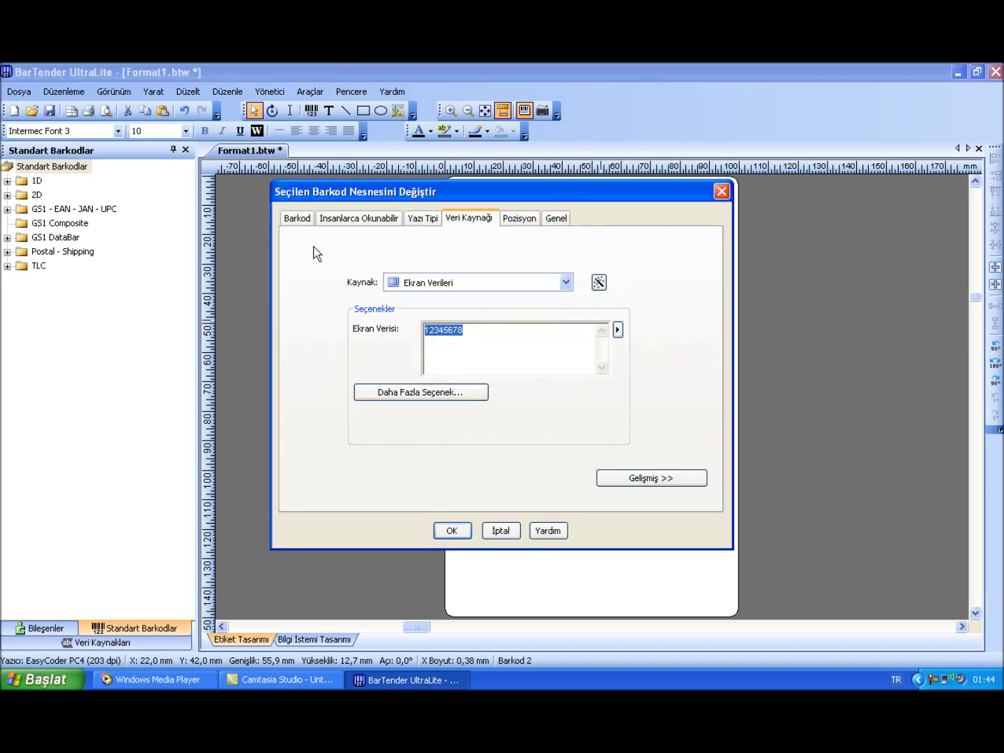
{"action": "left_click", "coordinate": [298, 221]}
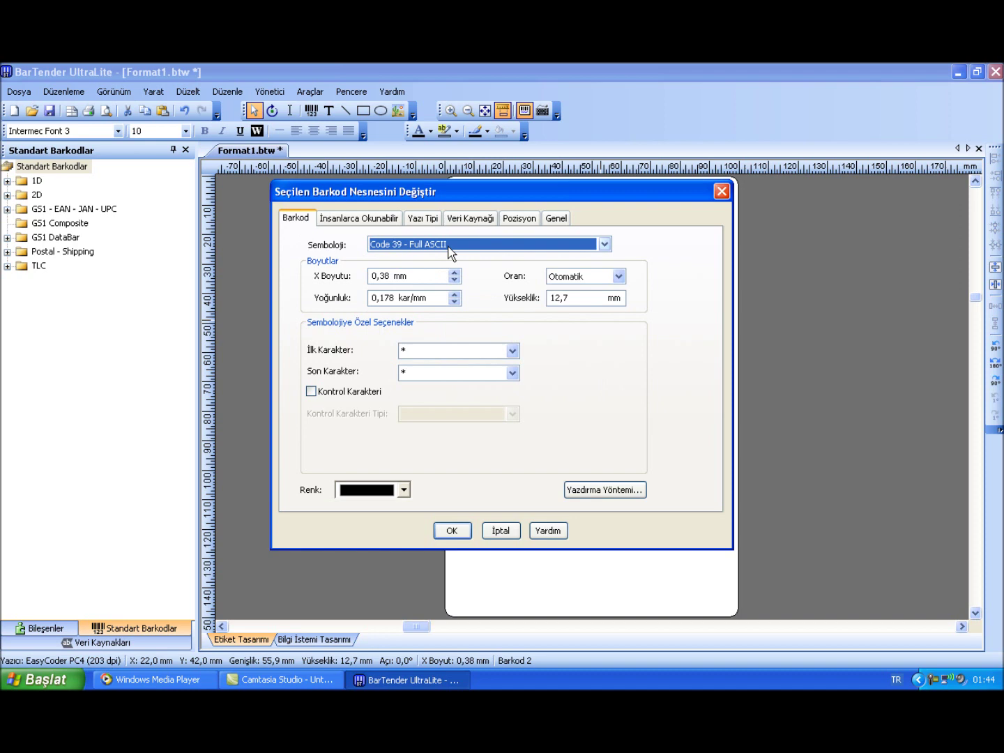
{"action": "left_click", "coordinate": [448, 247]}
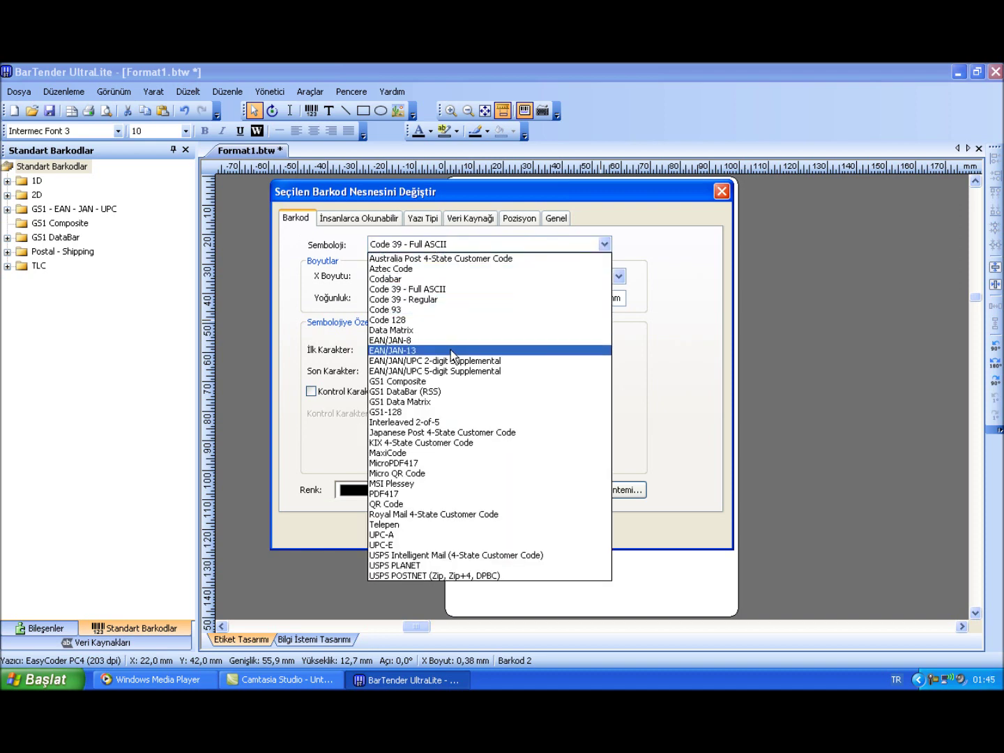
{"action": "left_click", "coordinate": [451, 350]}
{"action": "left_click", "coordinate": [466, 219]}
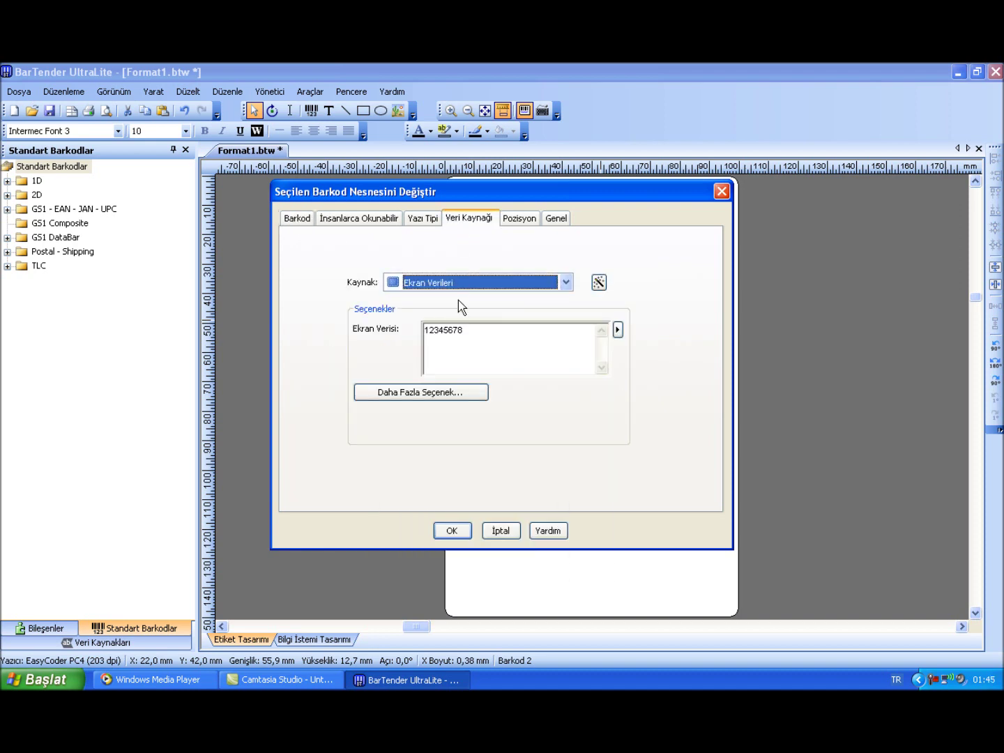
{"action": "left_click", "coordinate": [468, 340]}
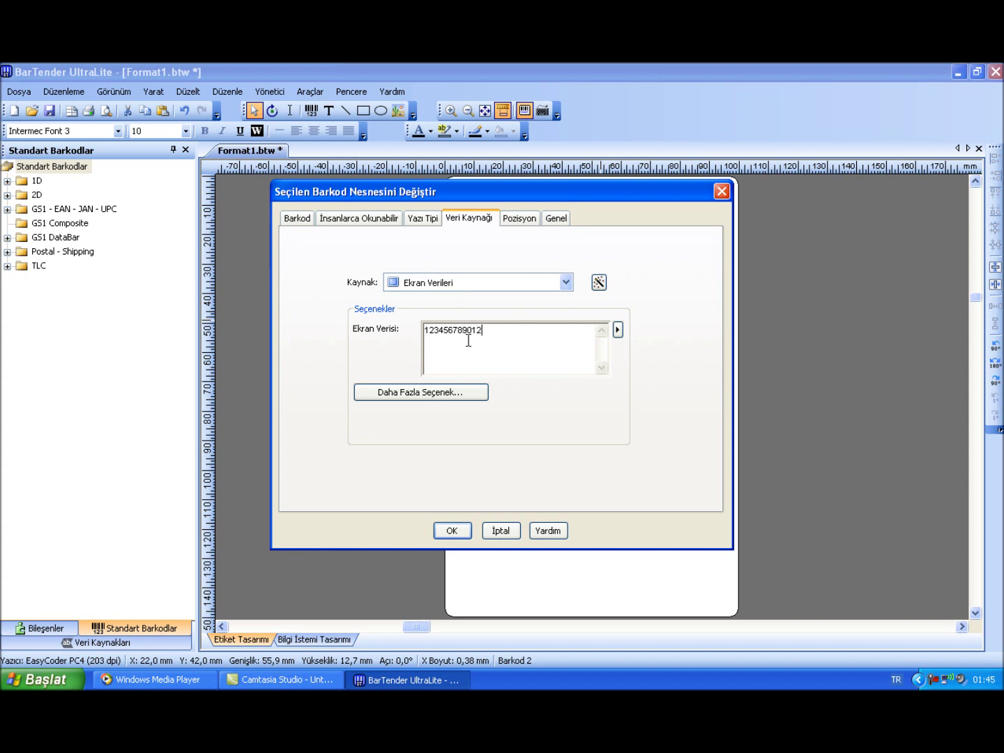
{"action": "left_click", "coordinate": [450, 531]}
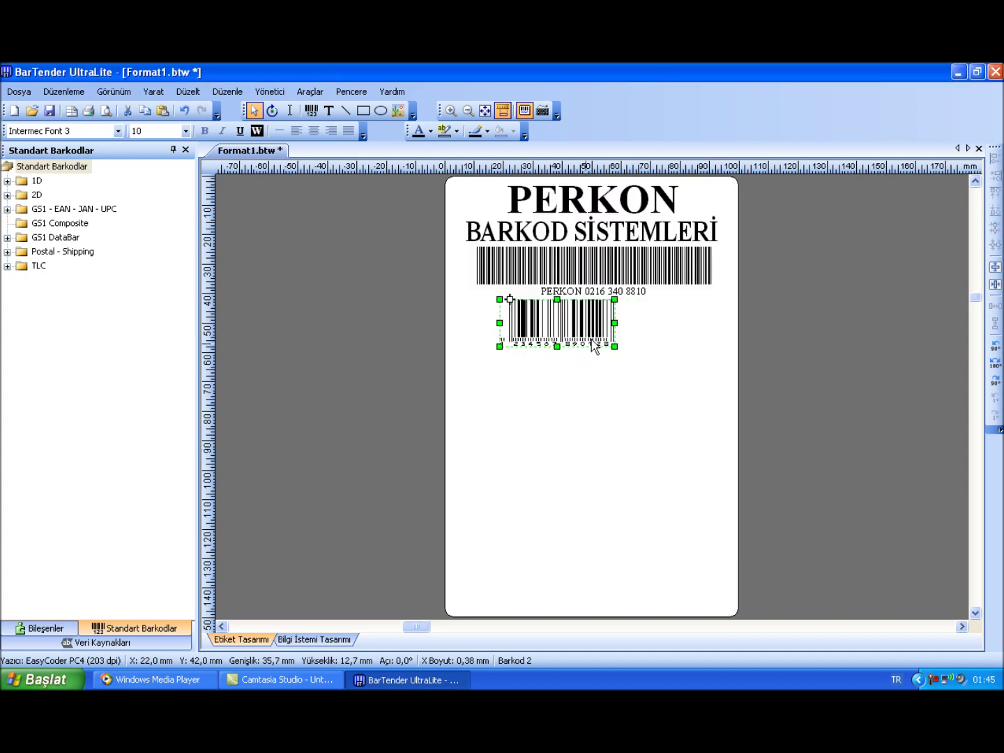
{"action": "mouse_move", "coordinate": [615, 323]}
{"action": "left_mouse_down"}
{"action": "mouse_move", "coordinate": [650, 323]}
{"action": "mouse_move", "coordinate": [631, 322]}
{"action": "left_mouse_up"}
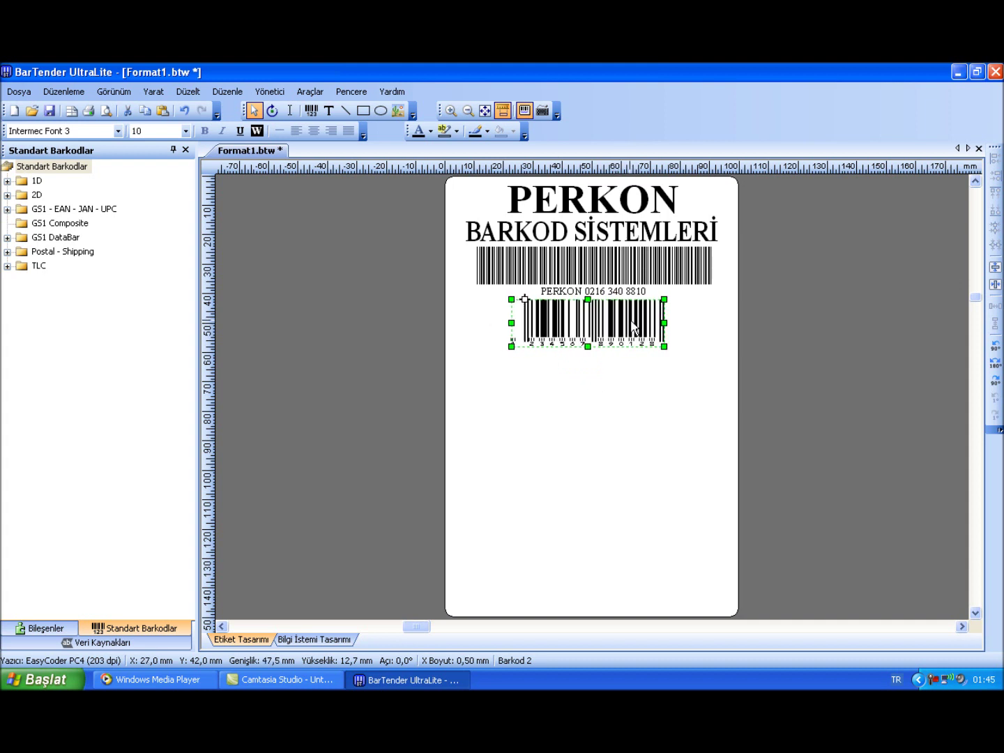
Set the EAN barcode's digits to Times New Roman
{"action": "double_click", "coordinate": [631, 326]}
{"action": "left_click", "coordinate": [422, 216]}
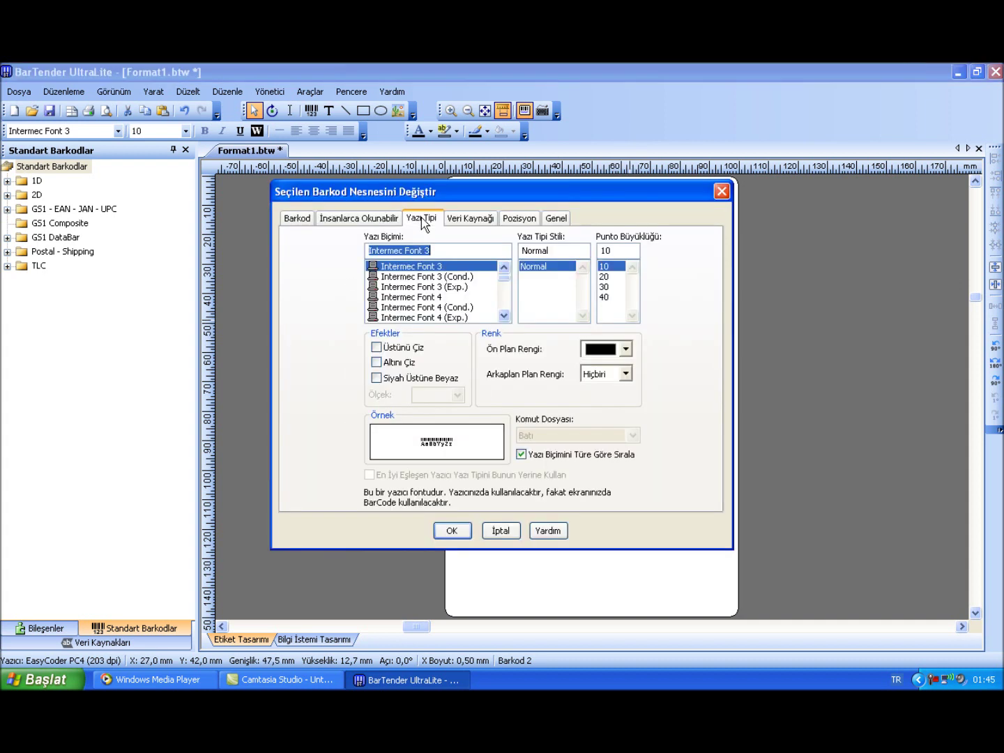
{"action": "scroll", "coordinate": [440, 296], "scroll_direction": "down", "scroll_amount": 10}
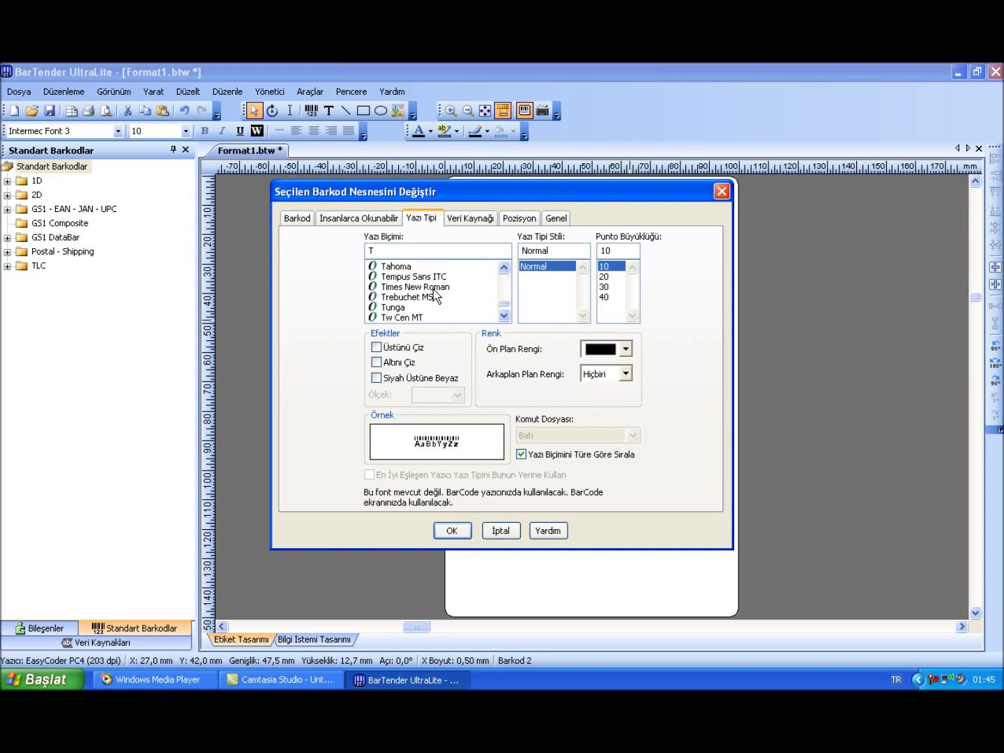
{"action": "left_click", "coordinate": [437, 289]}
{"action": "left_click", "coordinate": [454, 528]}
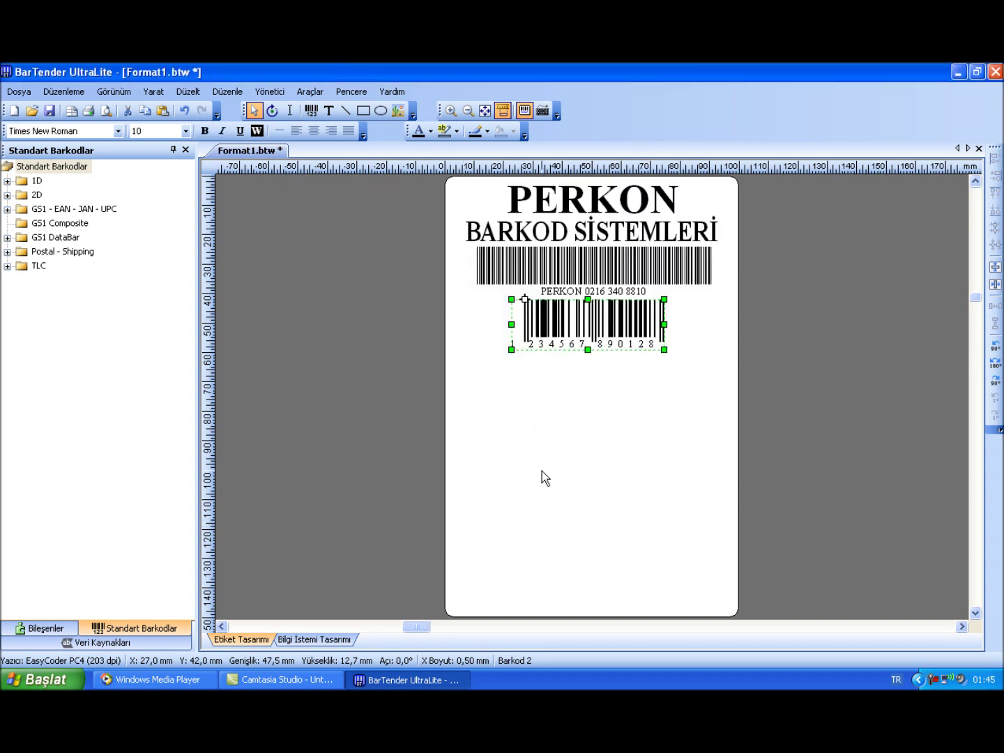
{"action": "left_click", "coordinate": [578, 426]}
{"action": "left_click", "coordinate": [584, 340]}
{"action": "left_click", "coordinate": [709, 392]}
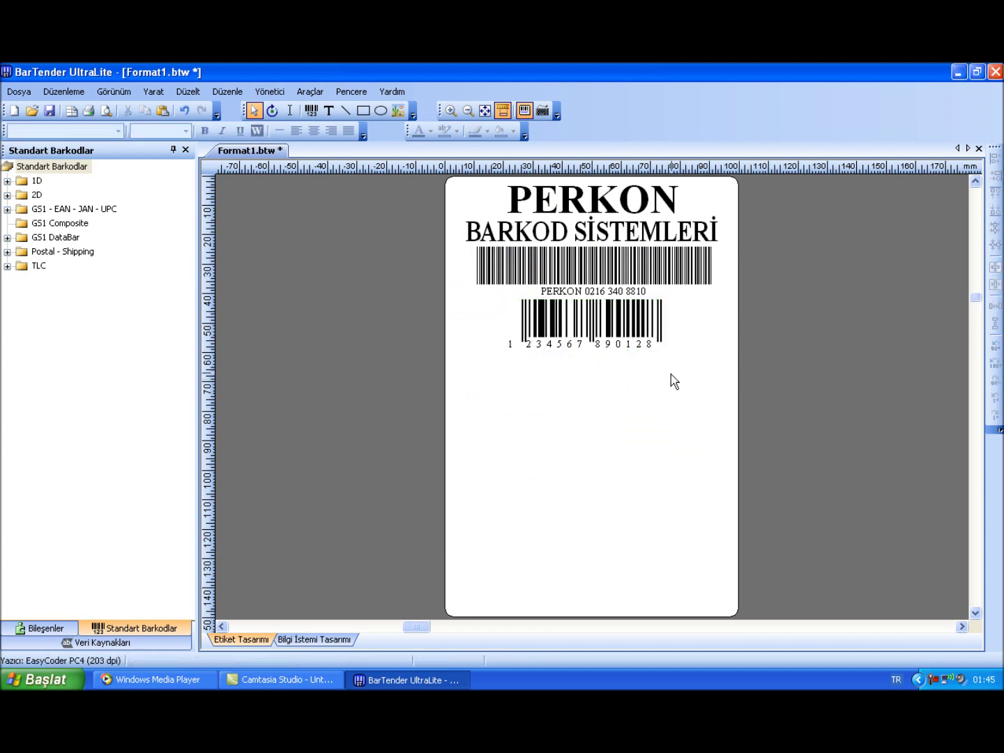
Insert the desktop PERKON image below the barcodes, resized to about 85,9 x 41,4 mm
{"action": "left_click", "coordinate": [397, 111]}
{"action": "left_click", "coordinate": [518, 374]}
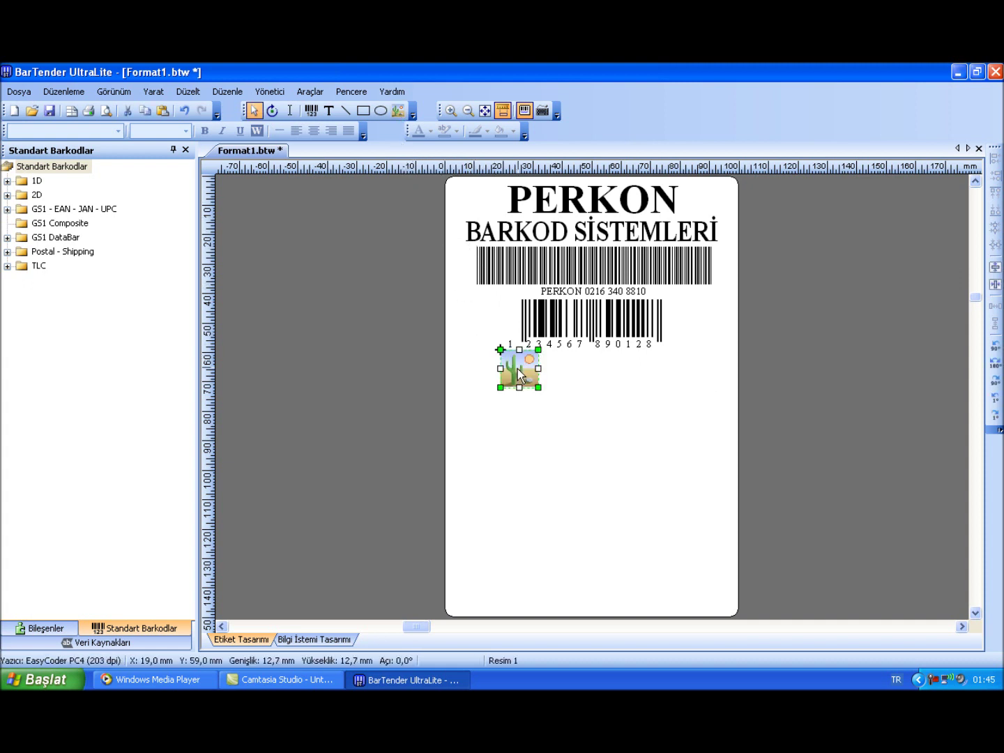
{"action": "double_click", "coordinate": [518, 374]}
{"action": "left_click", "coordinate": [410, 313]}
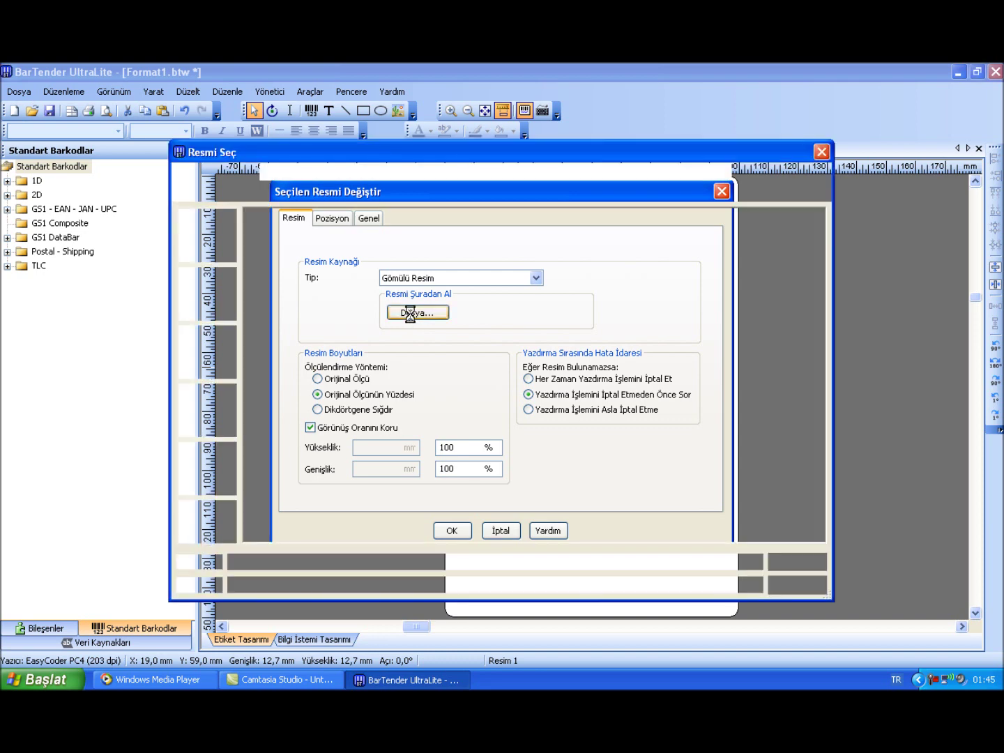
{"action": "left_click", "coordinate": [210, 292]}
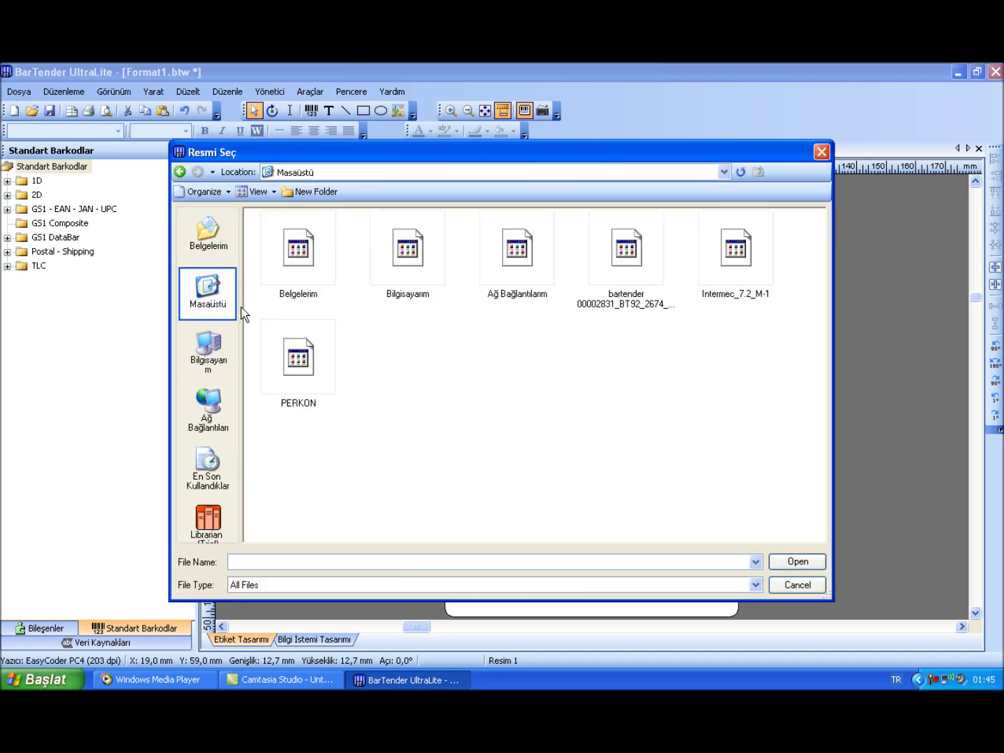
{"action": "double_click", "coordinate": [303, 350]}
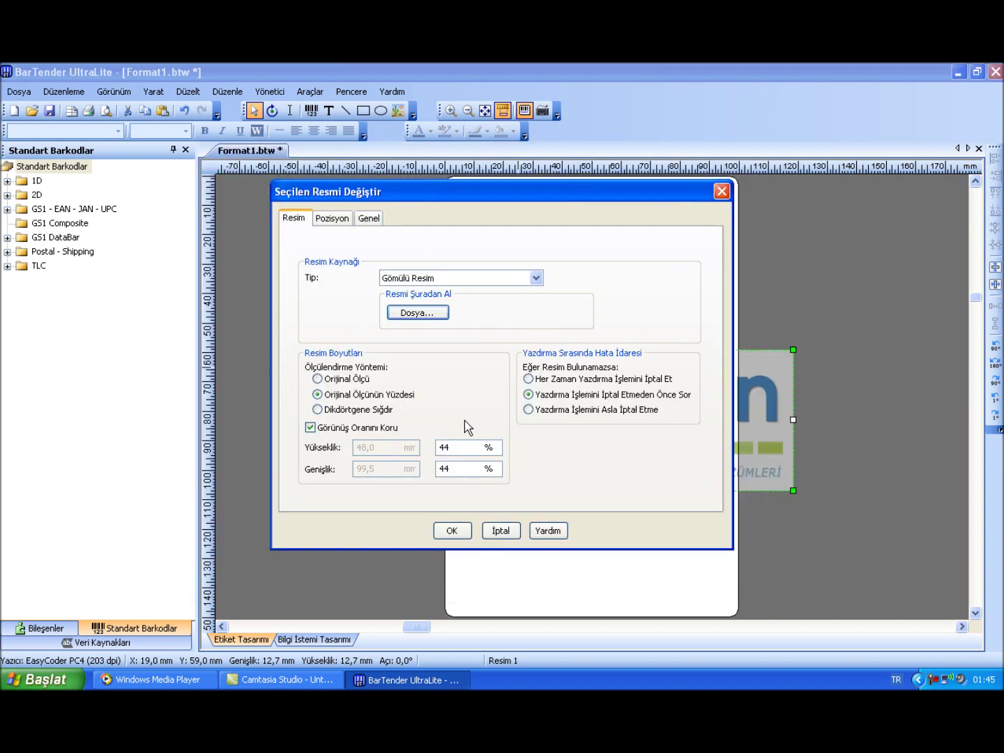
{"action": "left_click", "coordinate": [452, 531]}
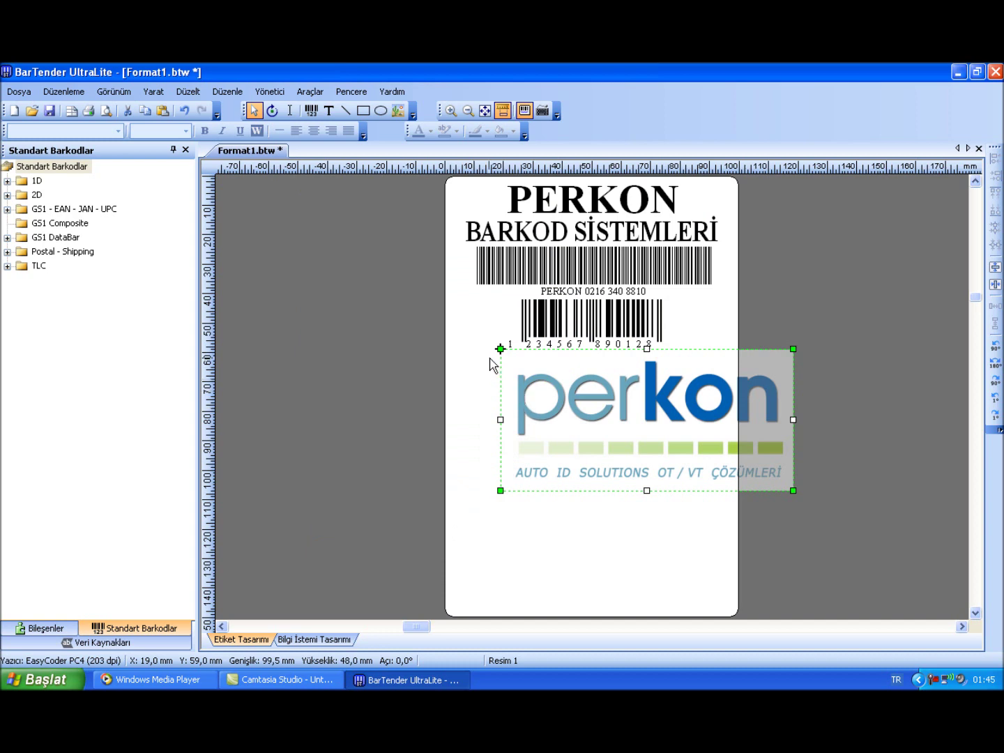
{"action": "left_click_drag", "start_coordinate": [500, 348], "coordinate": [490, 378]}
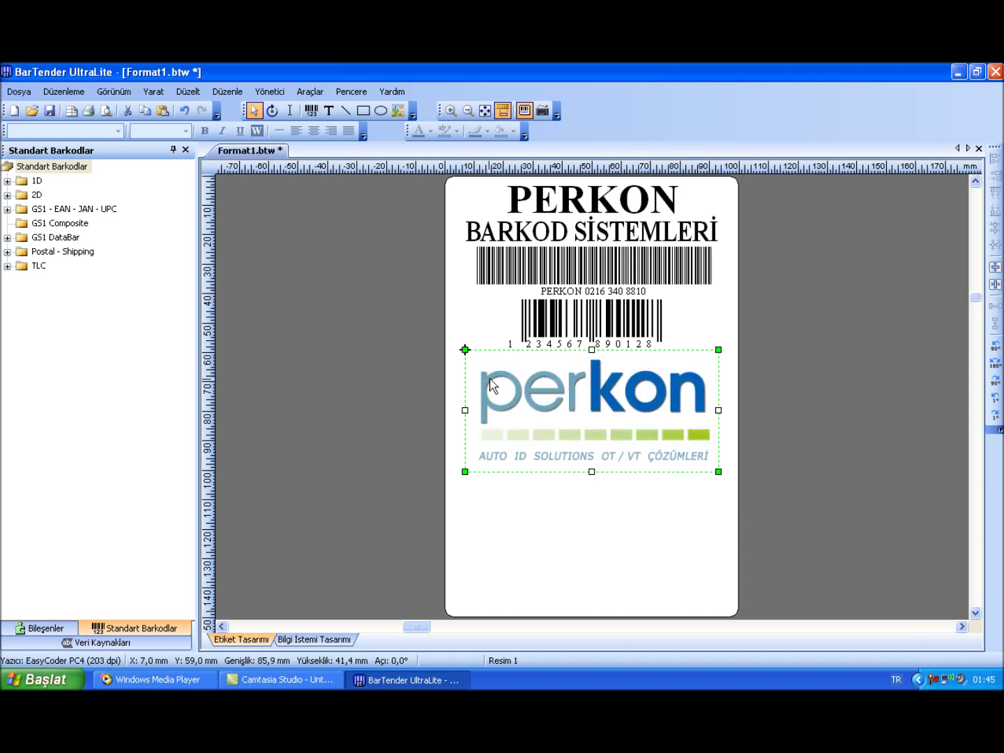
{"action": "left_click", "coordinate": [524, 497]}
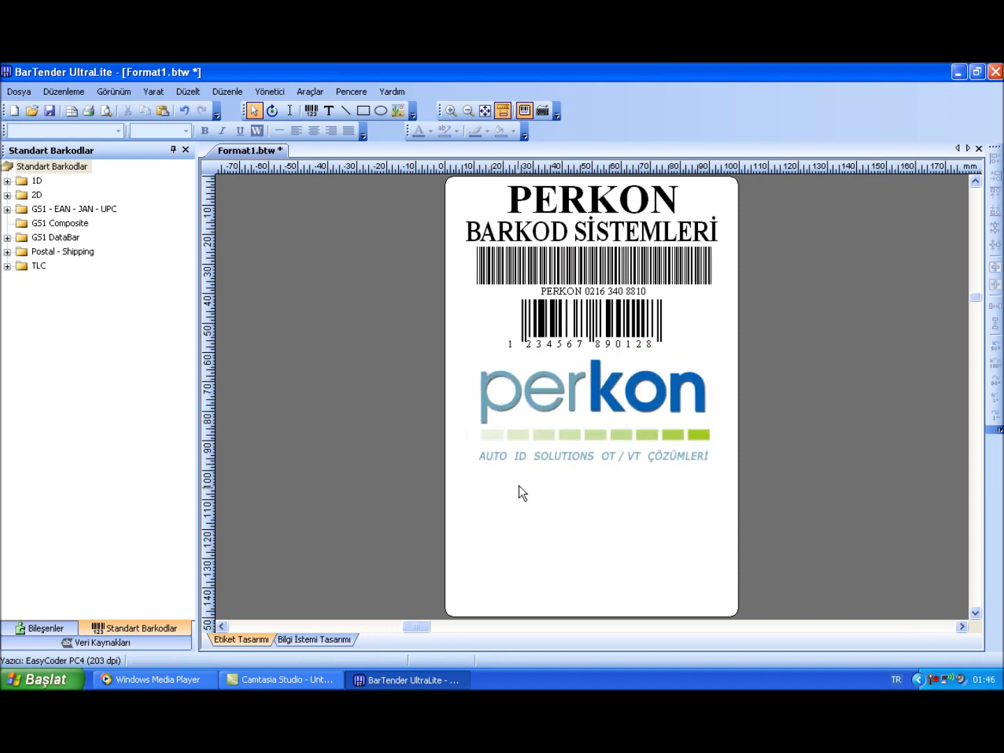
Draw a horizontal line below the logo and a thin 91 x 3 mm box beneath it
{"action": "left_click", "coordinate": [346, 109]}
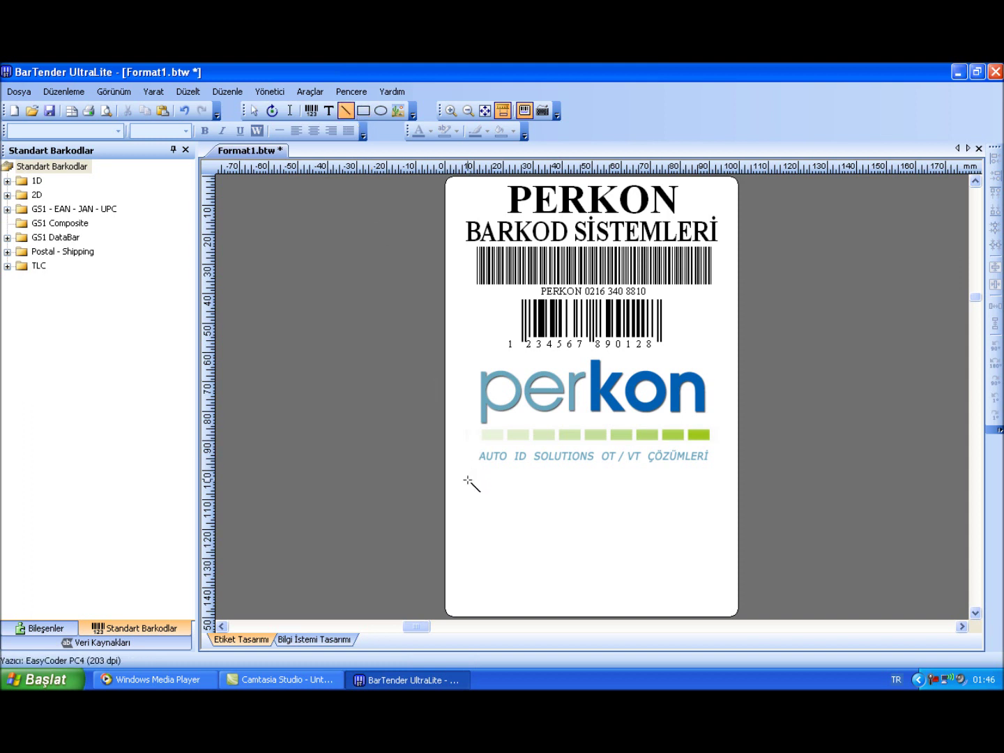
{"action": "left_click_drag", "start_coordinate": [459, 479], "coordinate": [727, 479]}
{"action": "left_click", "coordinate": [362, 110]}
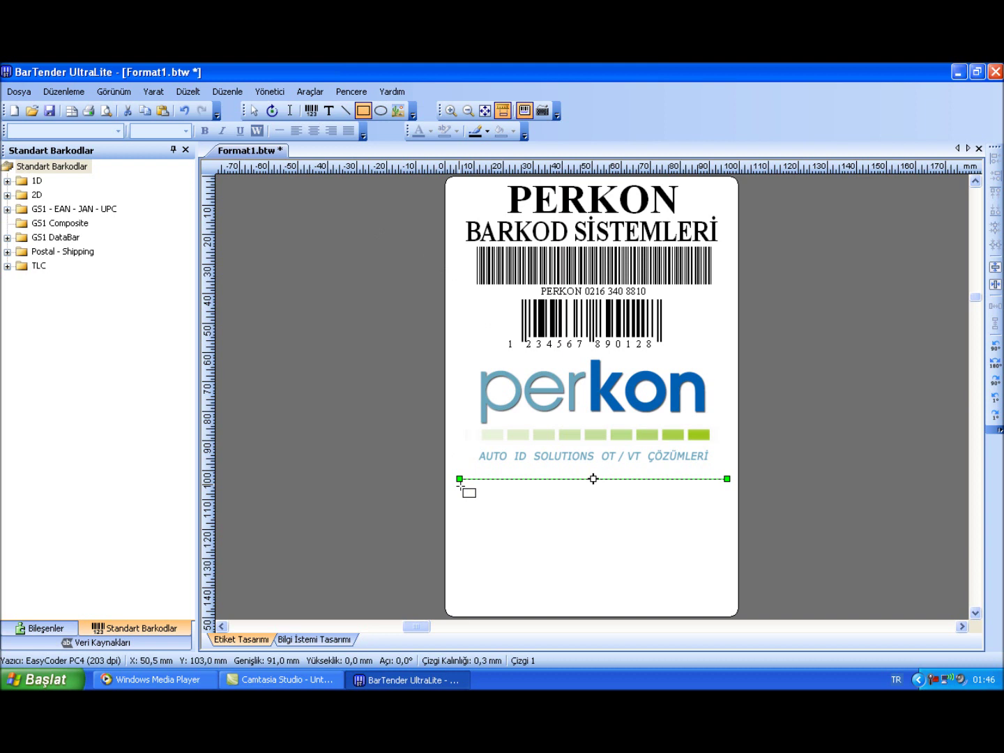
{"action": "left_click_drag", "start_coordinate": [460, 486], "coordinate": [727, 495]}
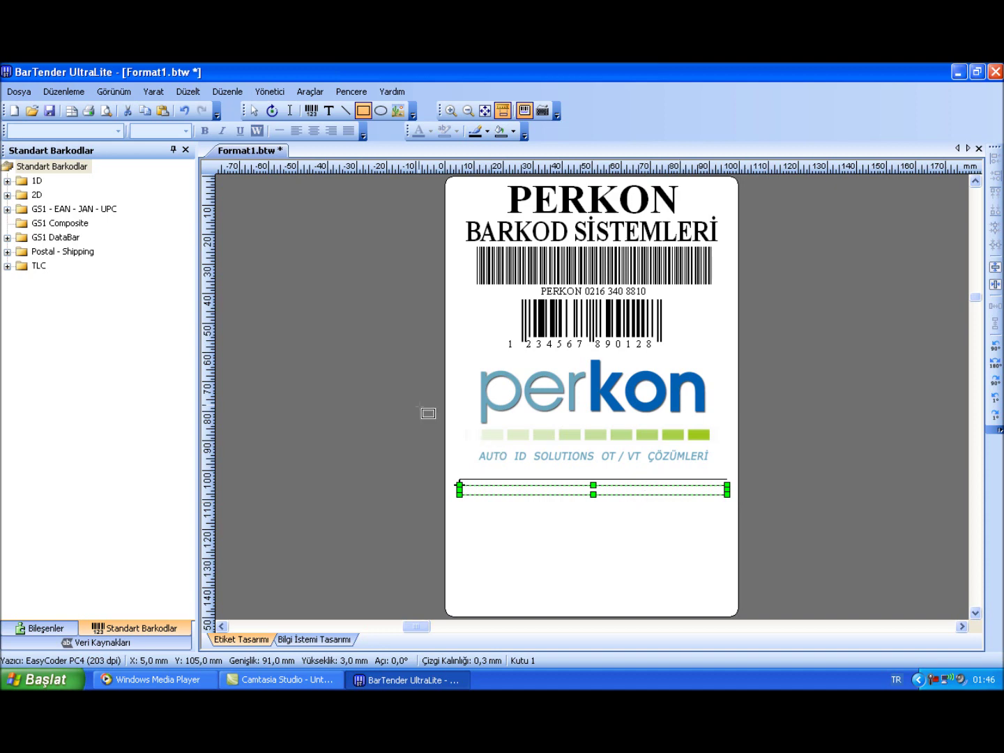
Draw a flat 52 x 6 mm ellipse below the box
{"action": "left_click", "coordinate": [379, 115]}
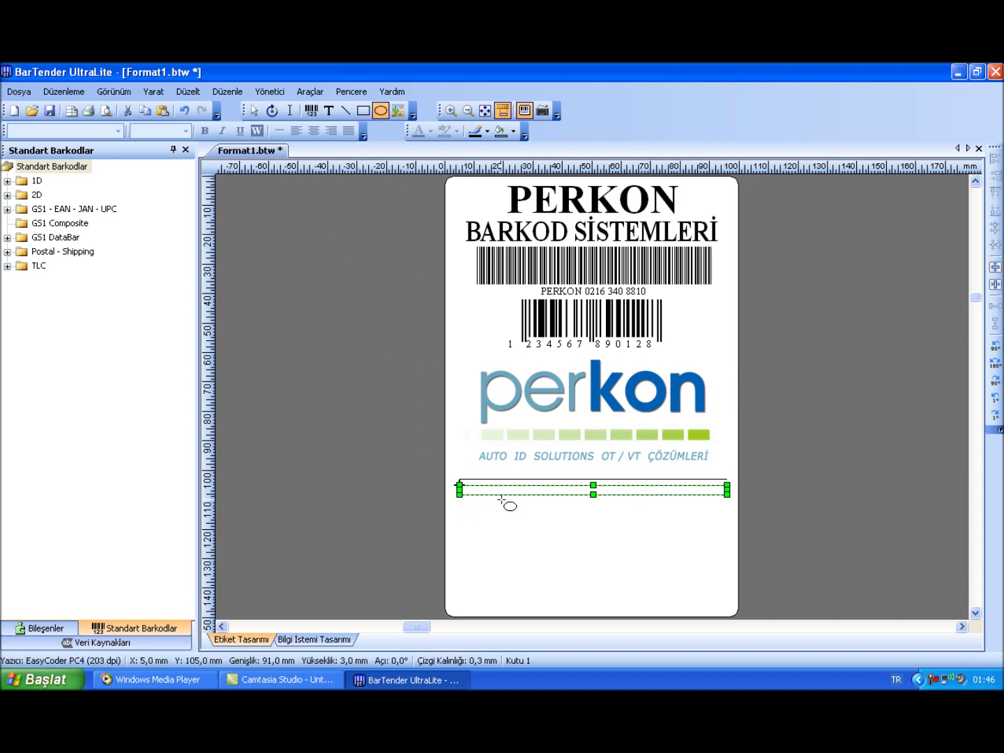
{"action": "left_click_drag", "start_coordinate": [520, 501], "coordinate": [673, 518]}
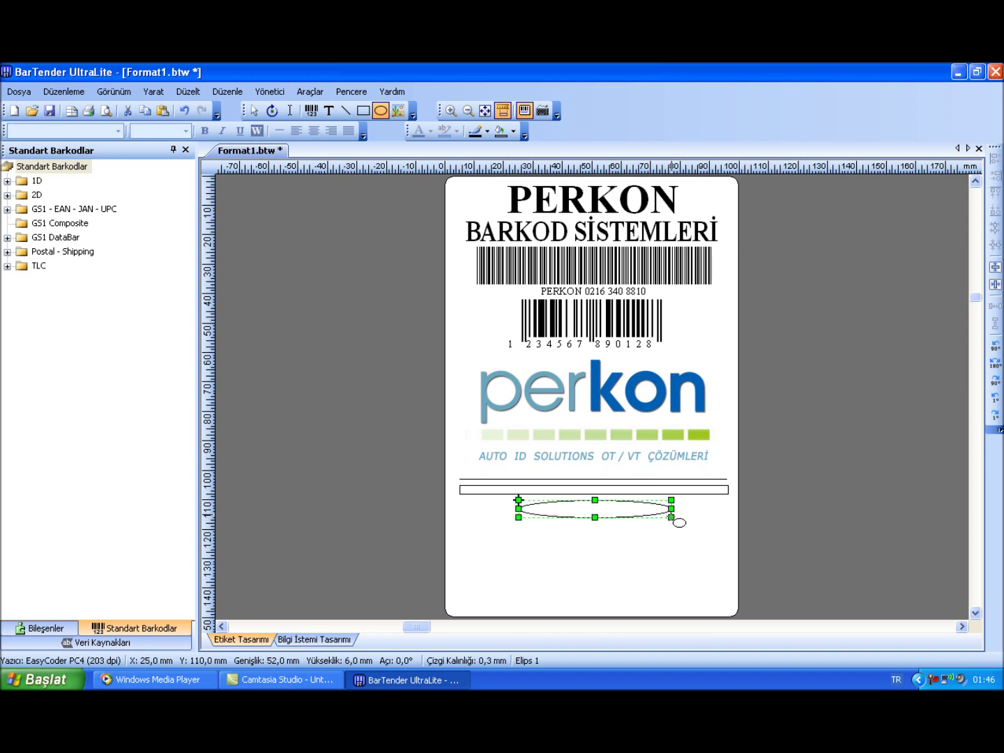
{"action": "left_click", "coordinate": [254, 113]}
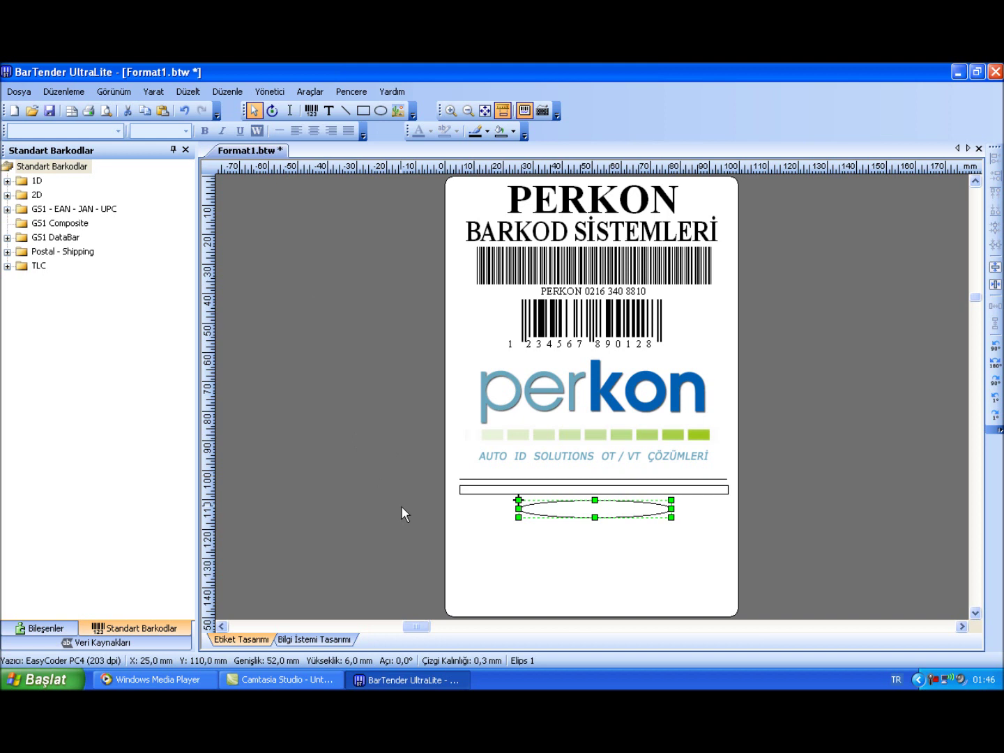
{"action": "left_click", "coordinate": [474, 545]}
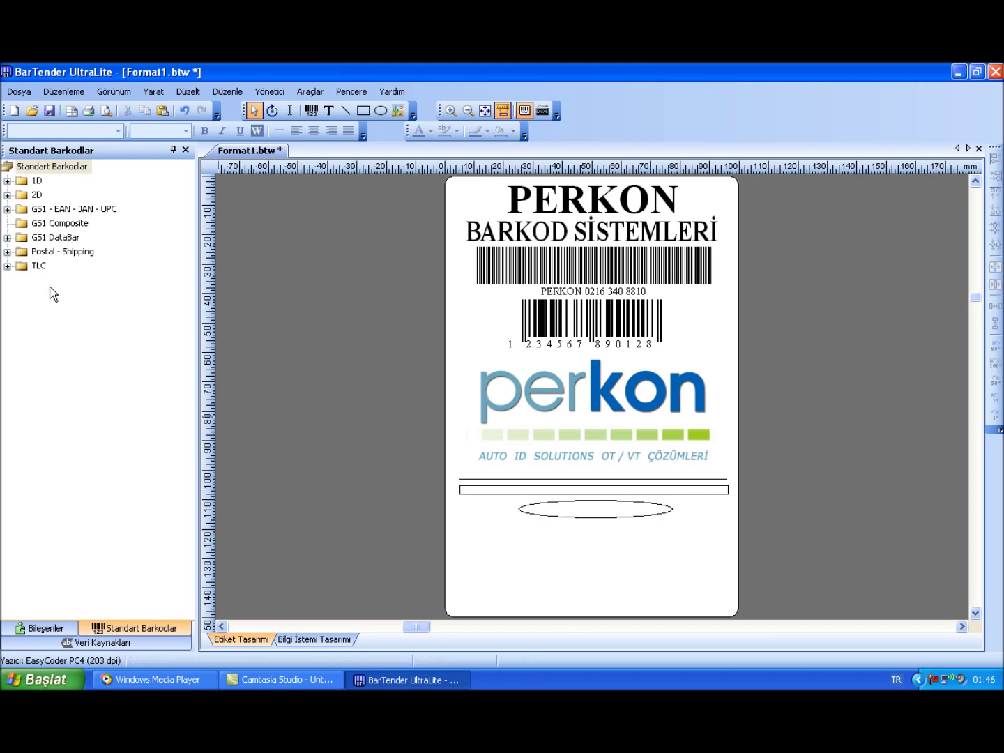
Place a 24 x 24 mm Data Matrix encoding PERKON BARKOD SISTEMLERI and the phone number, centred below the ellipse
{"action": "left_click", "coordinate": [7, 195]}
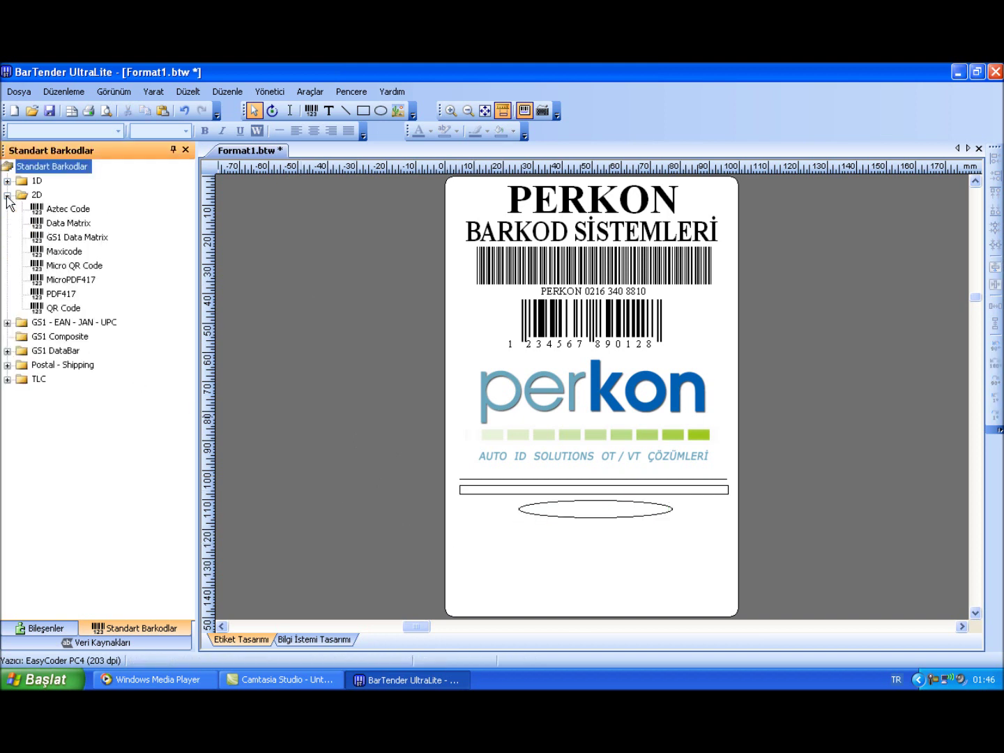
{"action": "left_click", "coordinate": [47, 223]}
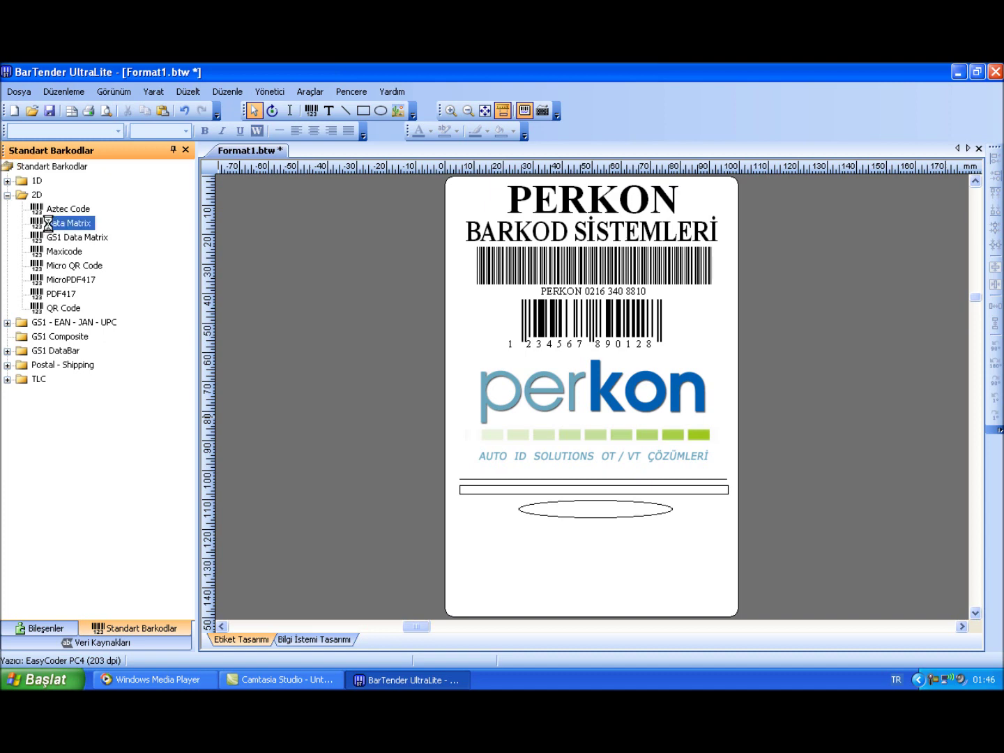
{"action": "left_click_drag", "start_coordinate": [237, 197], "coordinate": [594, 555]}
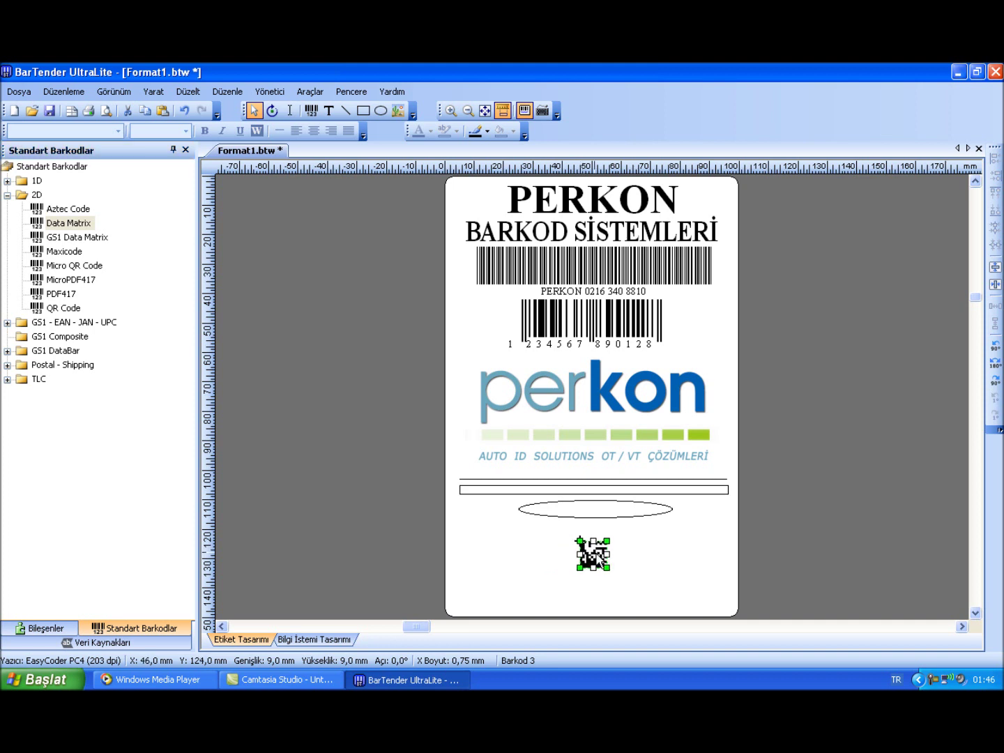
{"action": "double_click", "coordinate": [594, 556]}
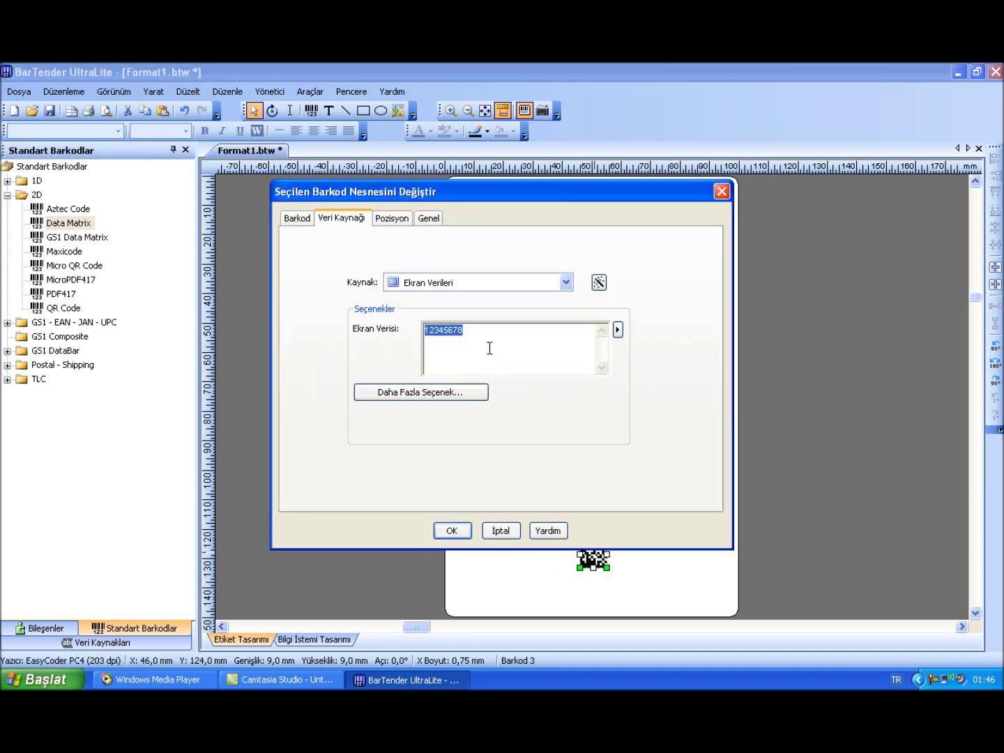
{"action": "type", "text": "PERKON BARKOD SİSSTEMLERI"}
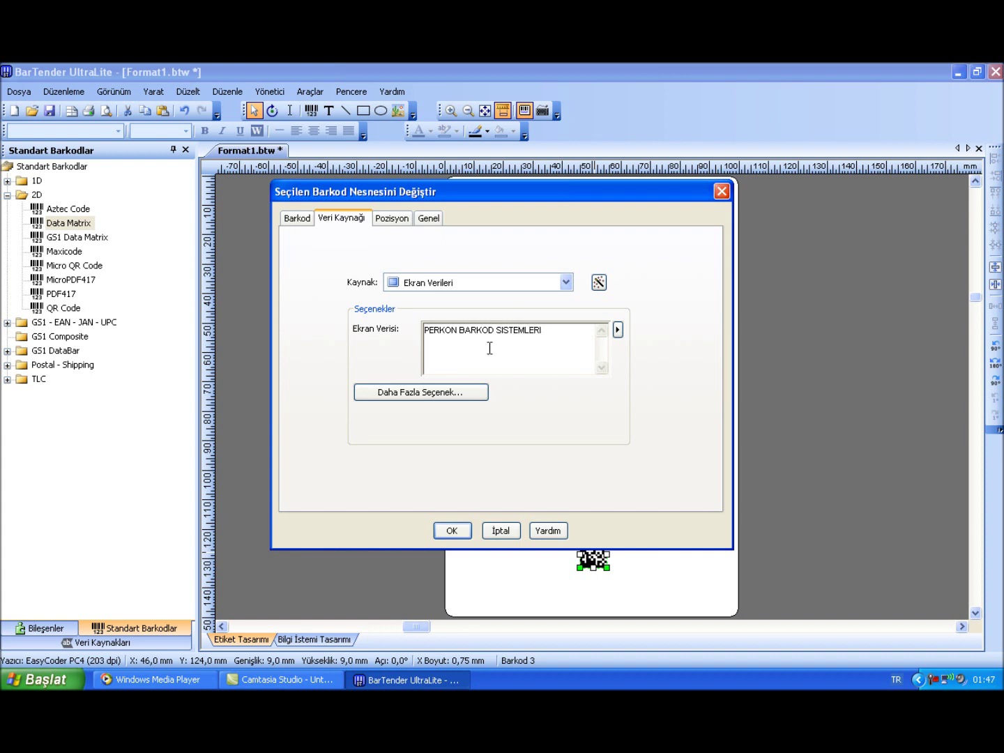
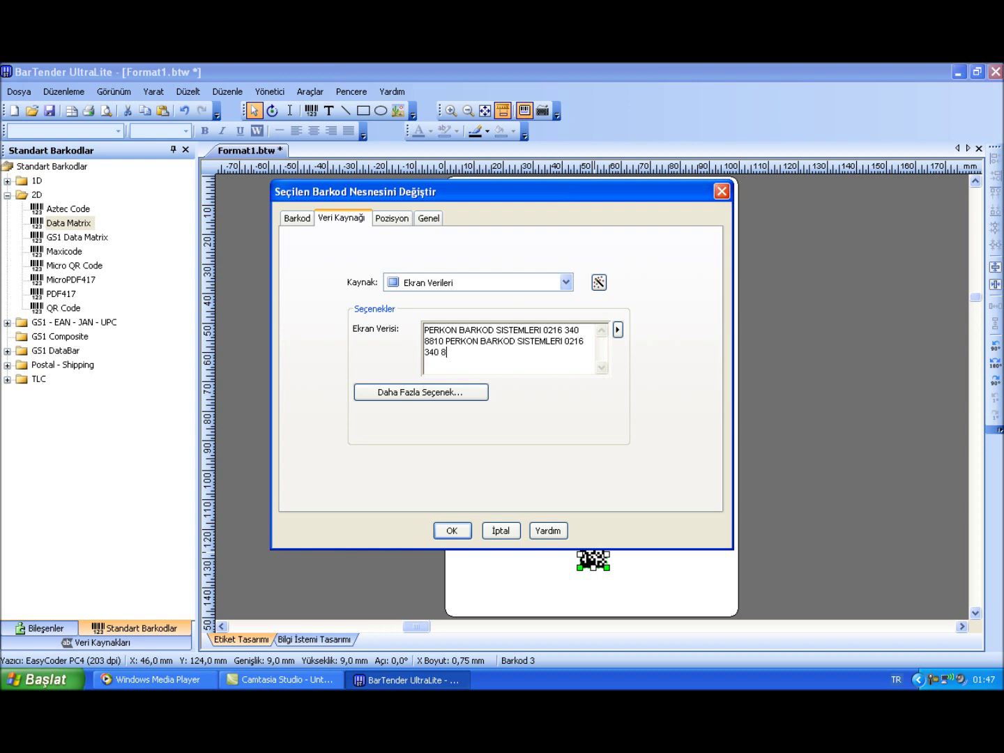
{"action": "left_click", "coordinate": [448, 532]}
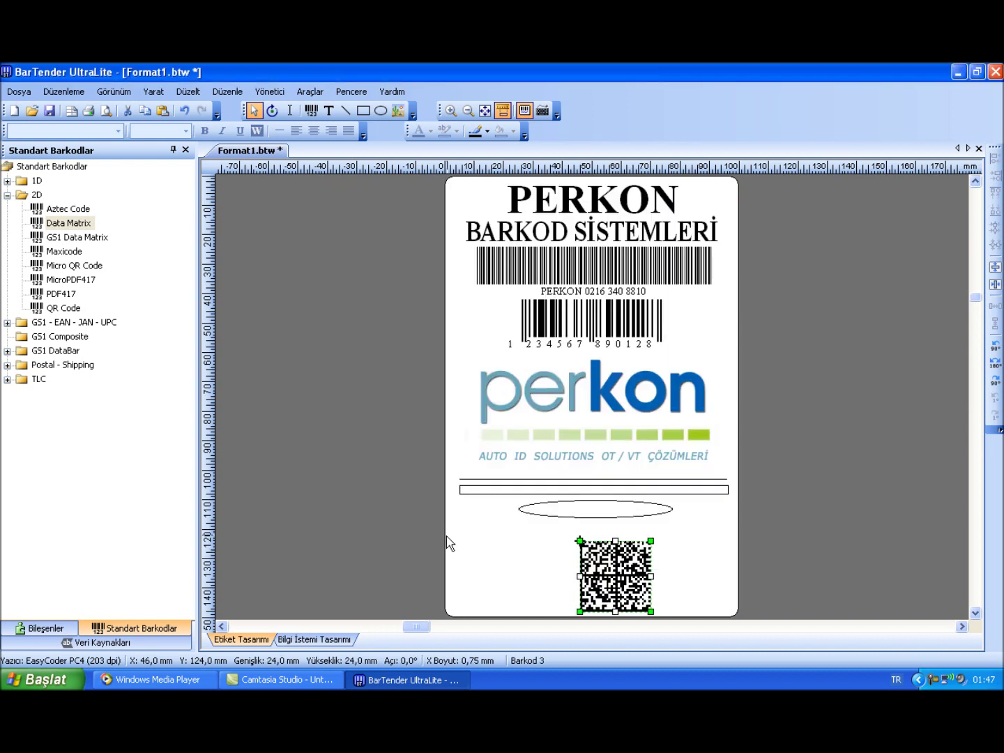
{"action": "left_click_drag", "start_coordinate": [587, 569], "coordinate": [571, 555]}
{"action": "left_click", "coordinate": [676, 550]}
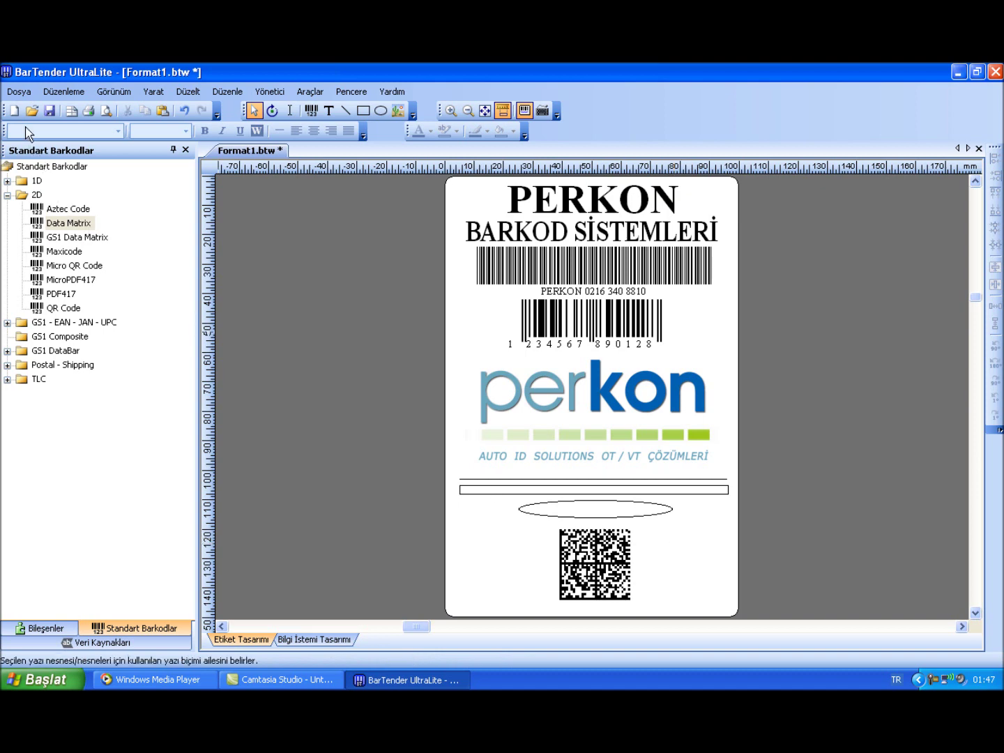
Open the label's print settings, then close them
{"action": "left_click", "coordinate": [19, 91]}
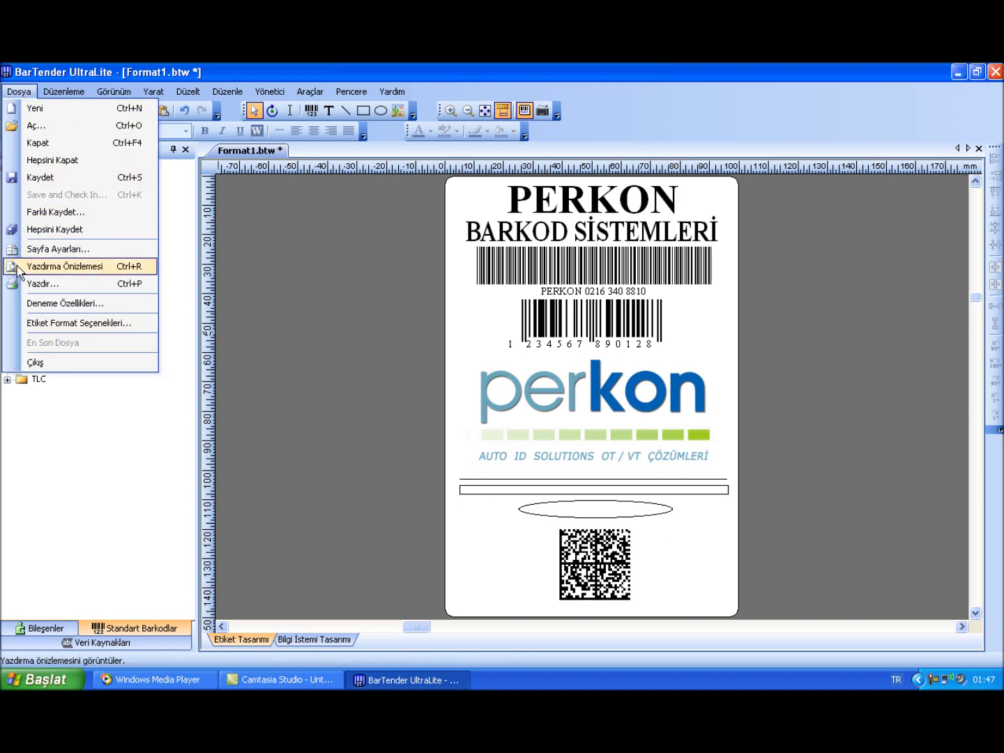
{"action": "left_click", "coordinate": [41, 284]}
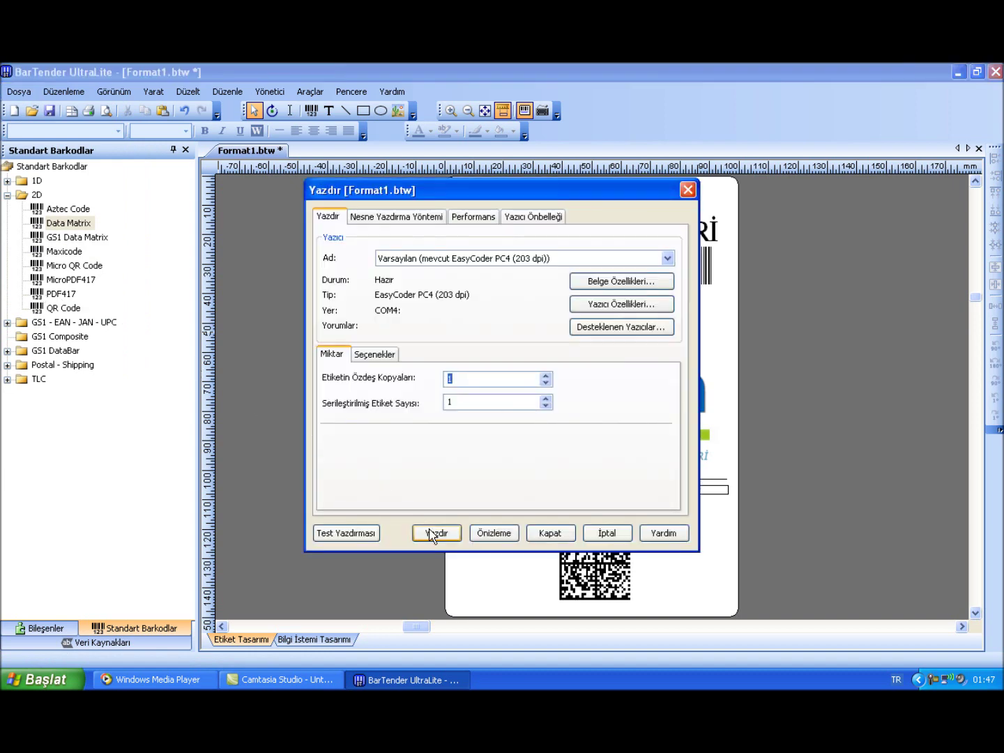
{"action": "left_click", "coordinate": [547, 533]}
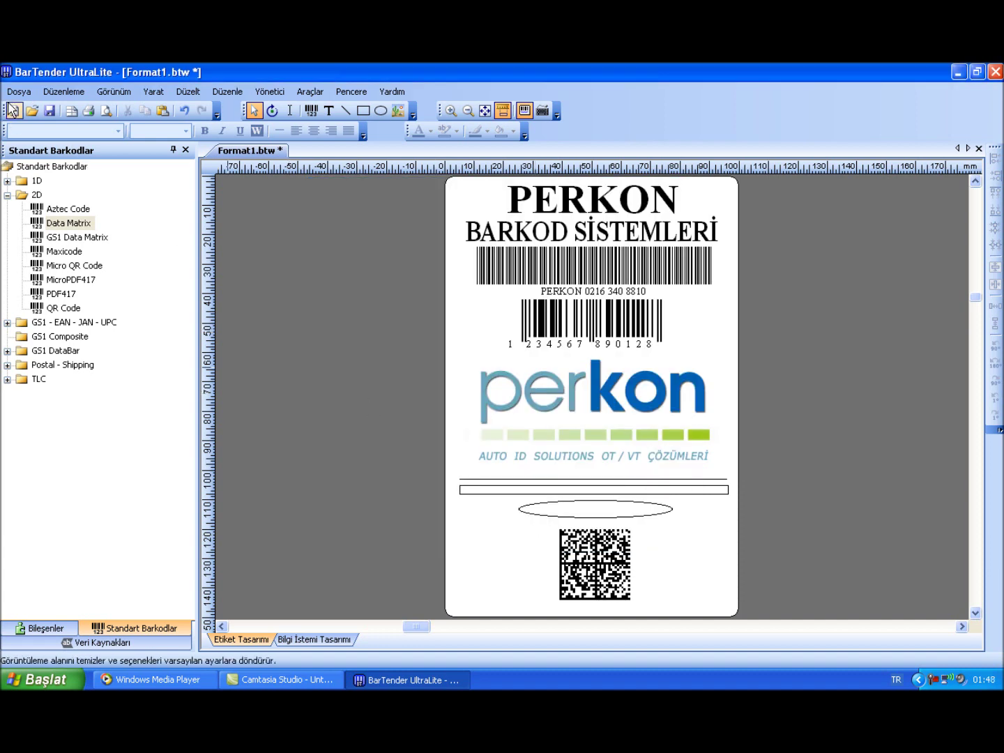
Save the label to the desktop as PERKON and close BarTender
{"action": "left_click", "coordinate": [12, 95]}
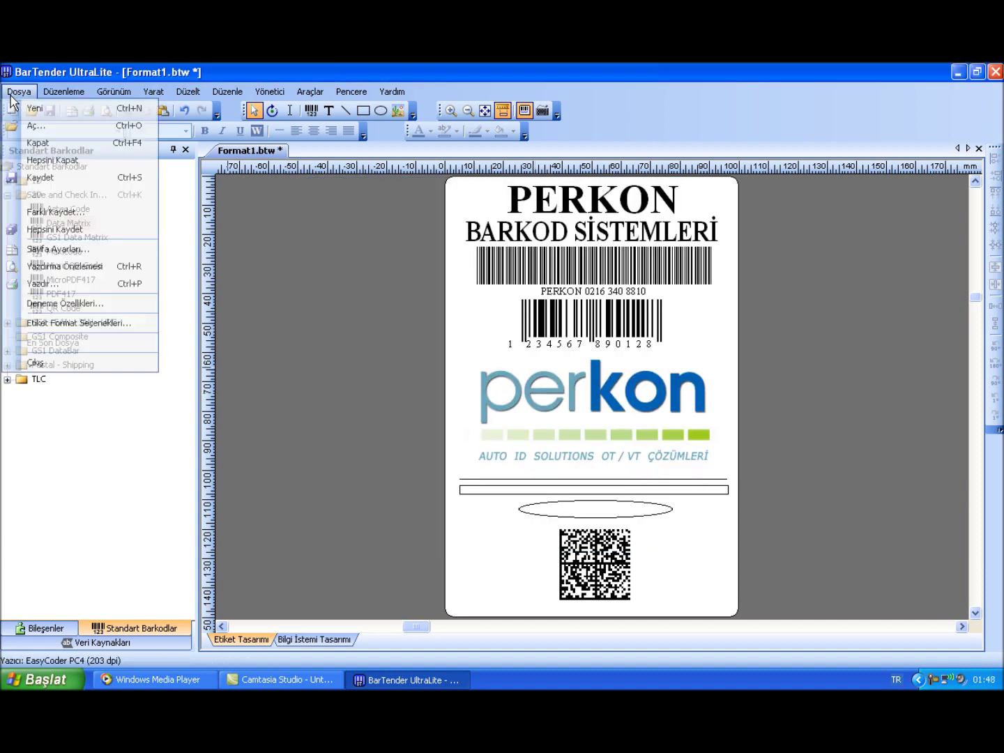
{"action": "left_click", "coordinate": [47, 212]}
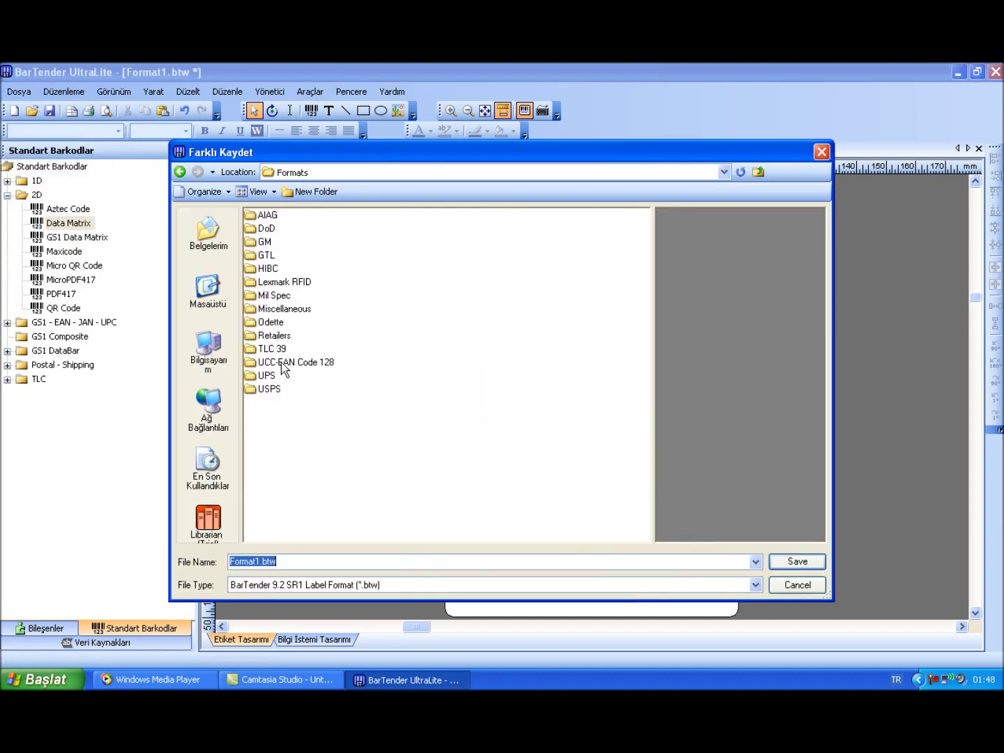
{"action": "left_click", "coordinate": [204, 293]}
{"action": "double_click", "coordinate": [262, 562]}
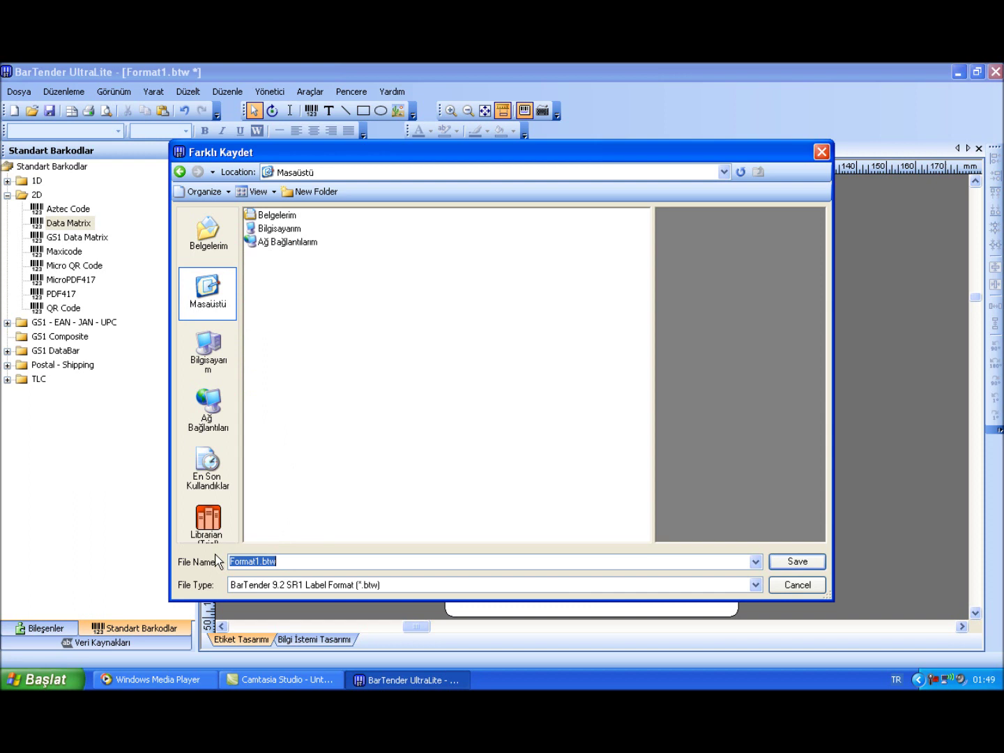
{"action": "type", "text": "PERKON"}
{"action": "left_click", "coordinate": [774, 561]}
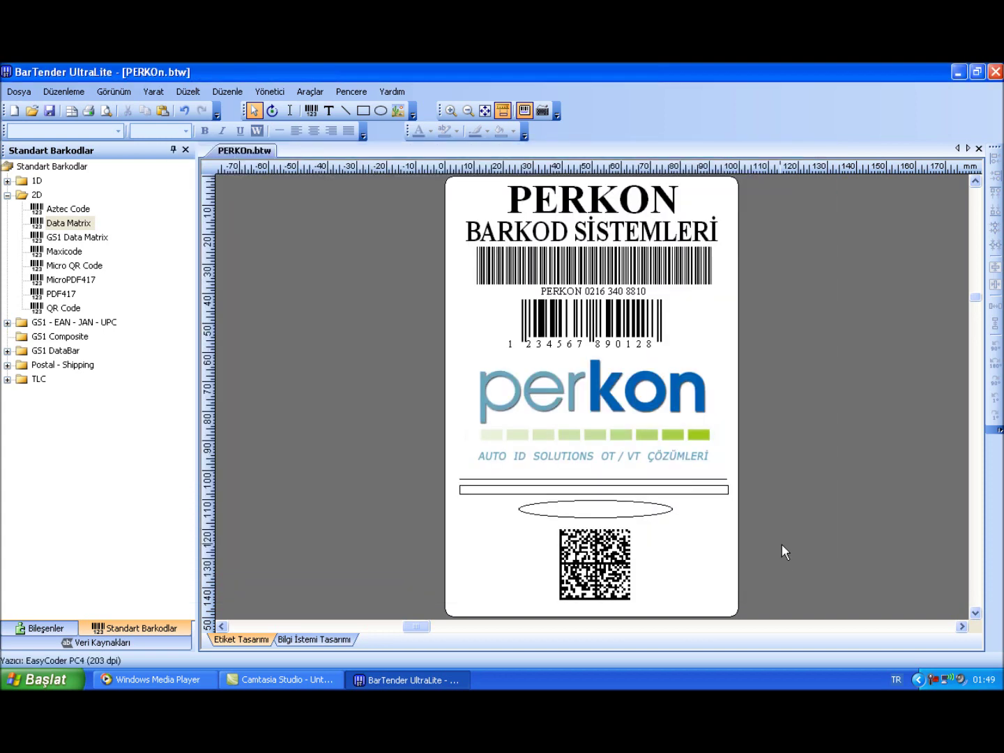
{"action": "left_click", "coordinate": [995, 72]}
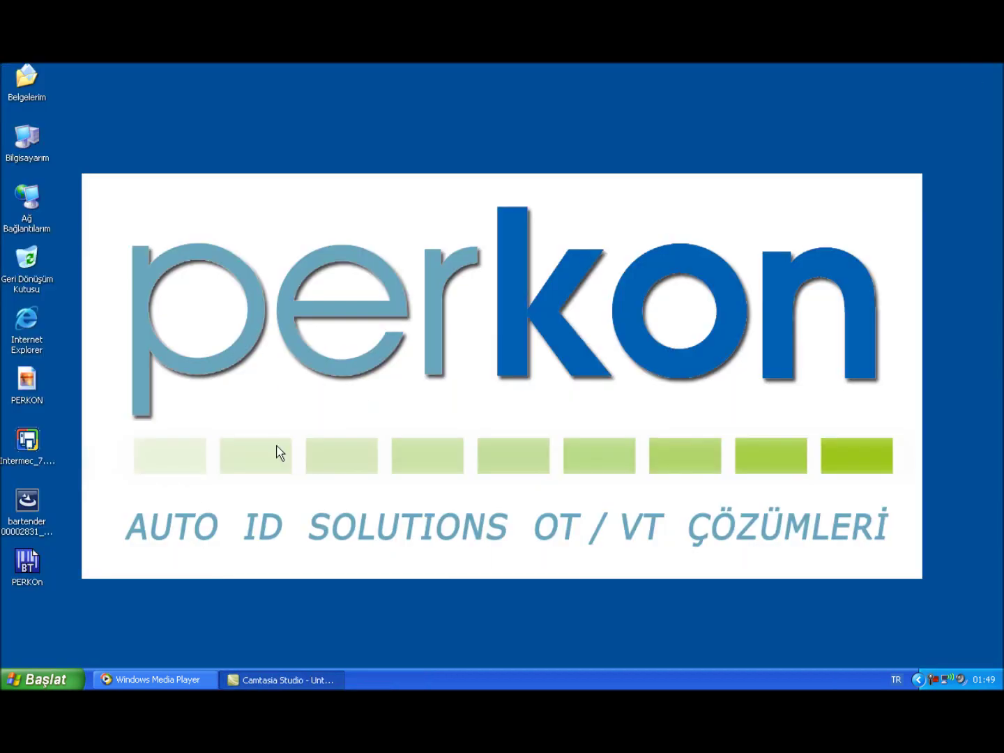
Reopen PERKOn.btw from the desktop to check the saved label, then close it
{"action": "double_click", "coordinate": [22, 561]}
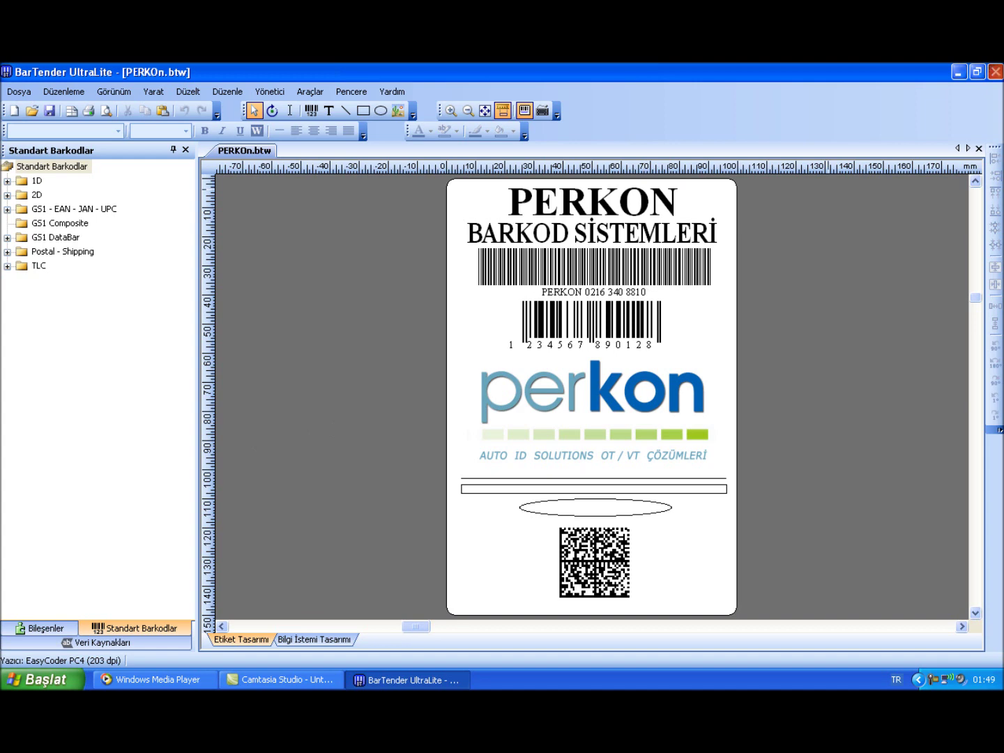
{"action": "left_click", "coordinate": [995, 72]}
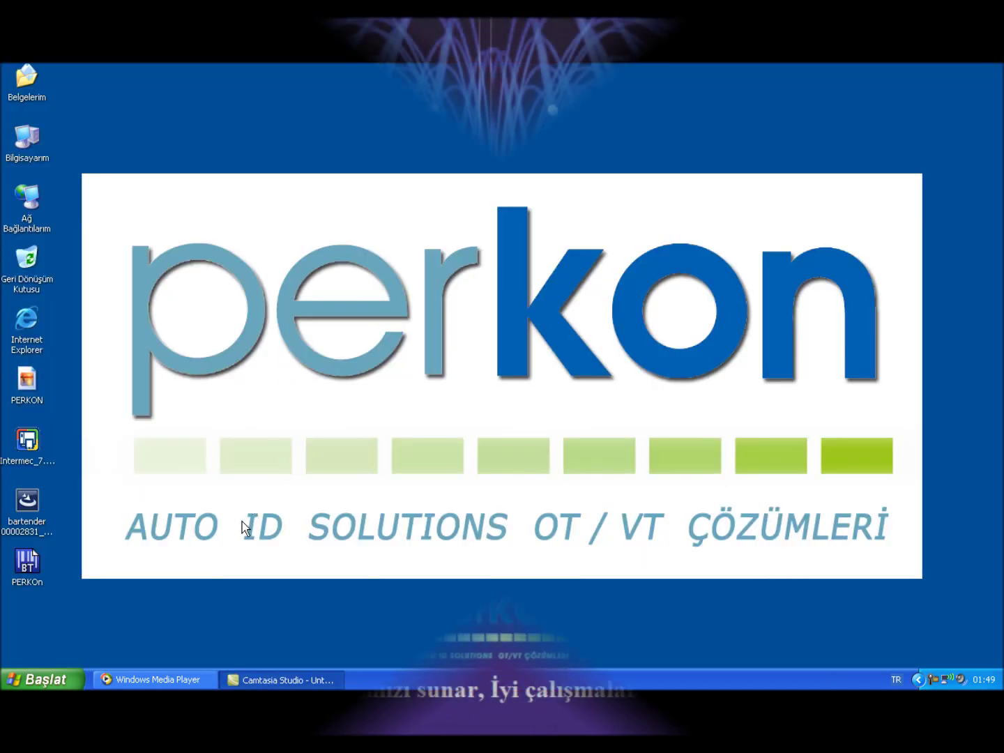